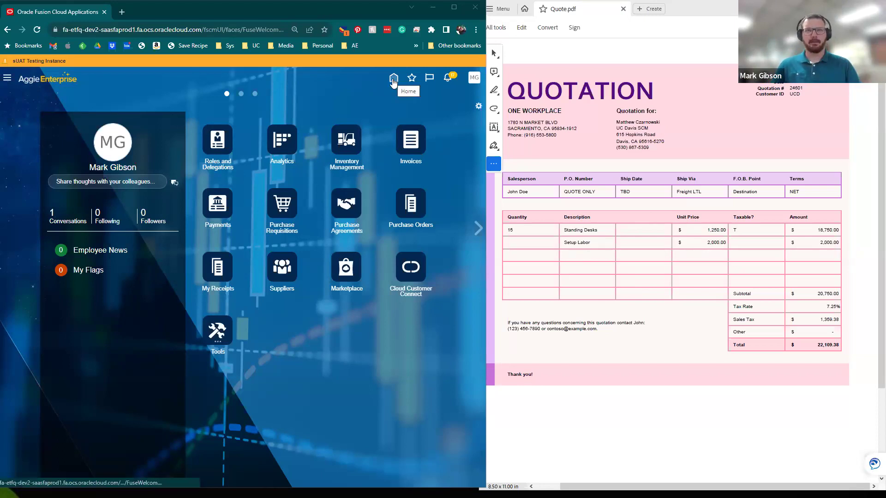
# Open the supplier management page and search the suppliers for the keywords "One workplace".
pyautogui.click(287, 269)
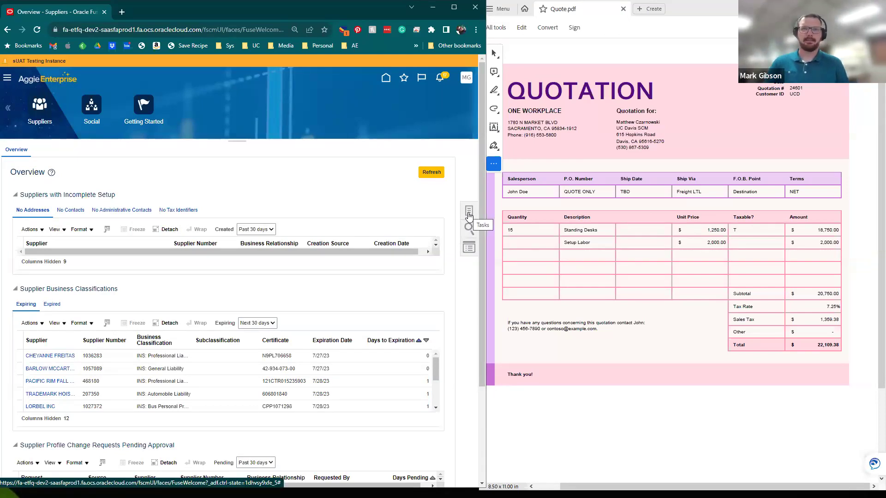
pyautogui.click(469, 213)
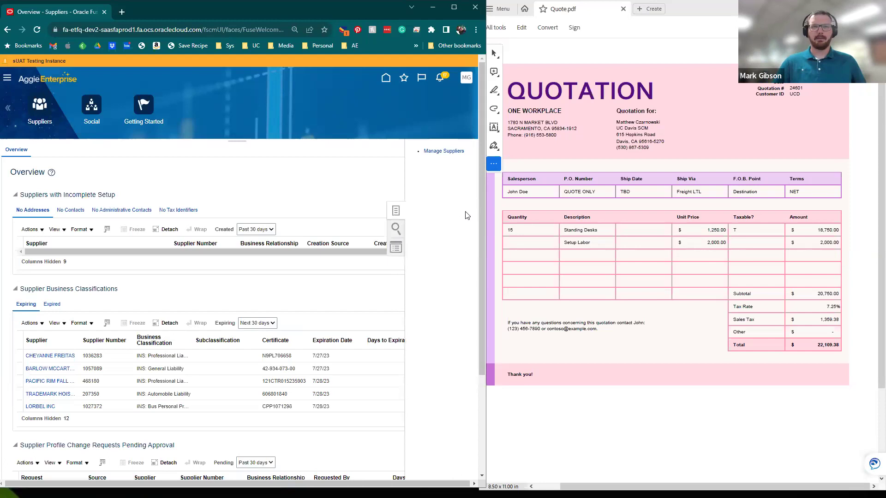
pyautogui.click(446, 152)
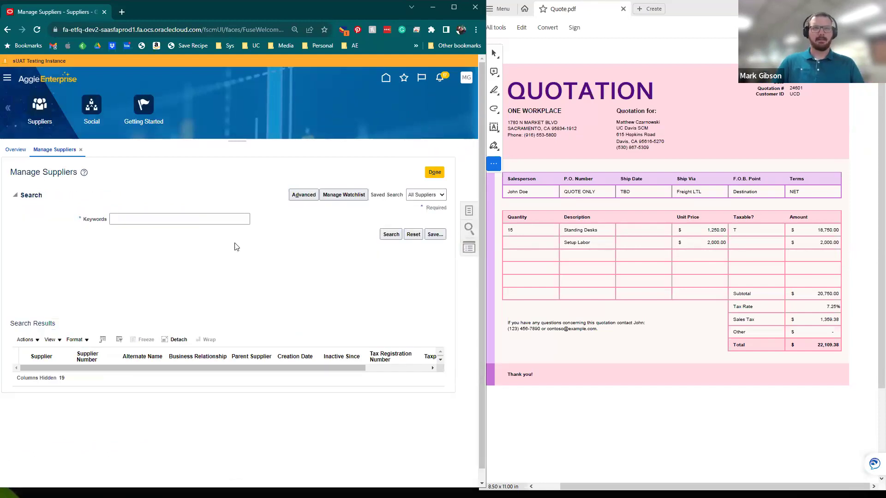
pyautogui.click(140, 220)
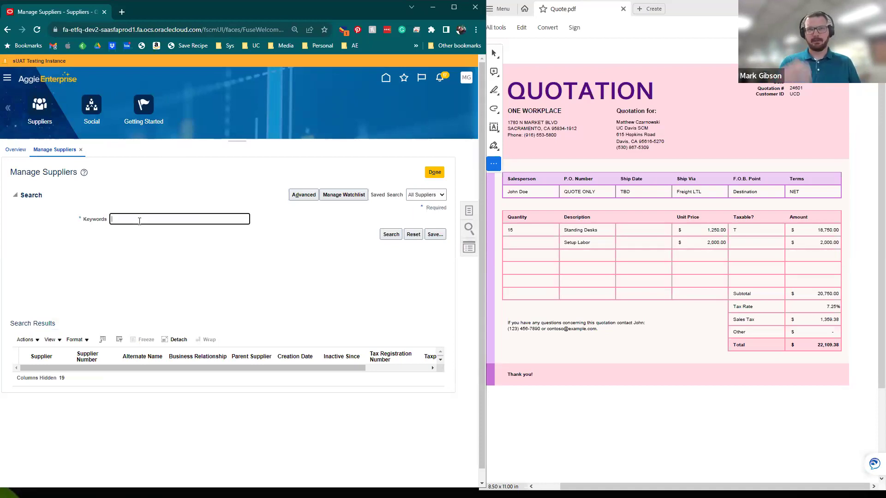
pyautogui.write('One workplace')
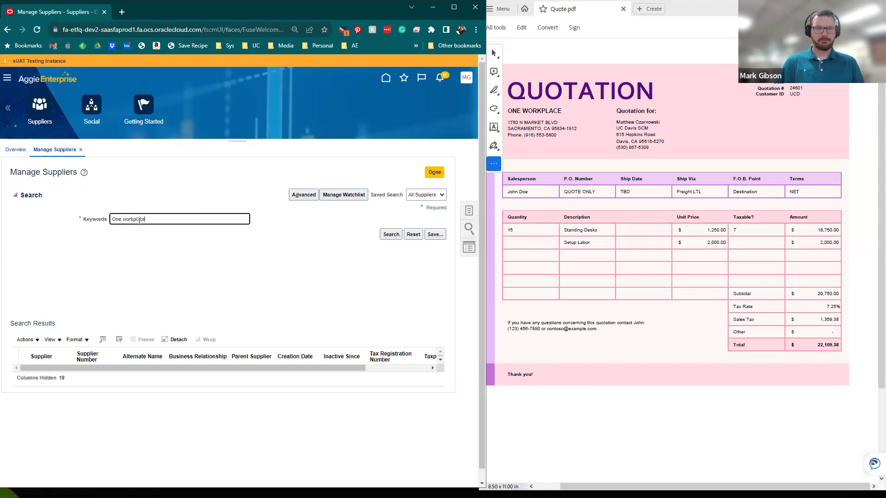
pyautogui.click(400, 237)
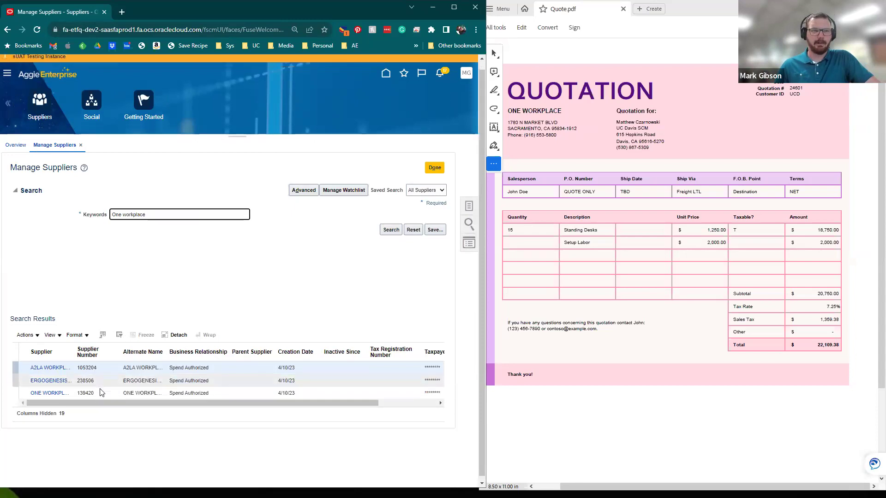
# Open the ONE WORKPLACE L FERRARI LLC supplier record, compare its addresses with the quote, and close the record.
pyautogui.scroll(-1, 208, 401)
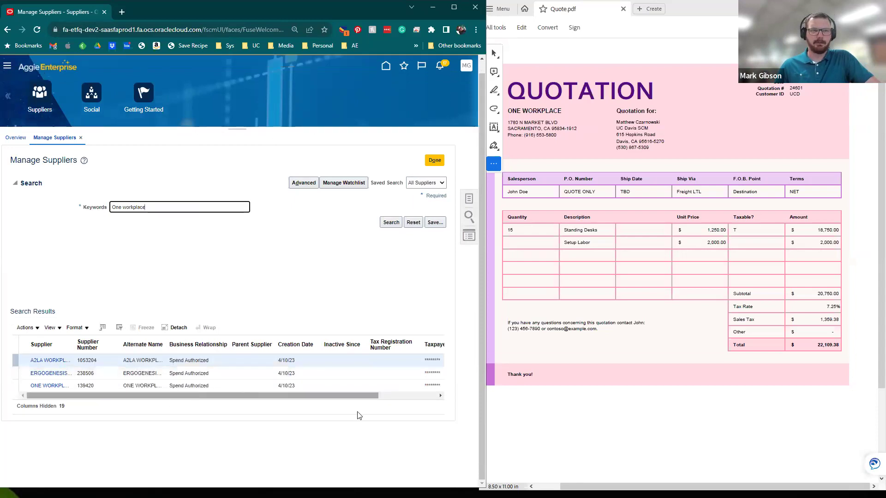
pyautogui.click(49, 386)
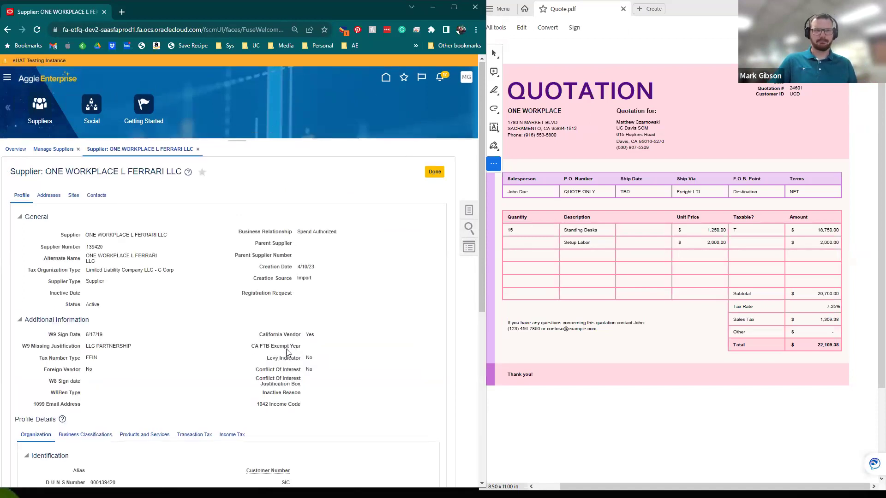
pyautogui.scroll(-1, 120, 404)
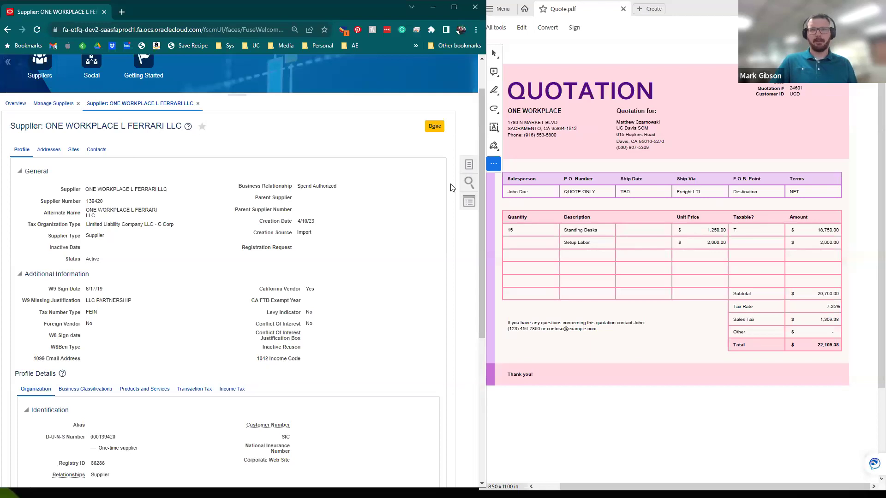
pyautogui.click(509, 122)
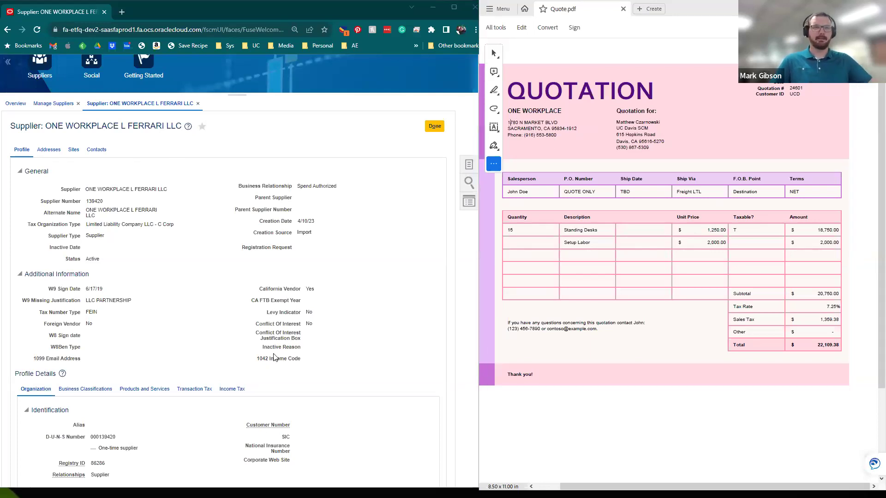
pyautogui.click(45, 155)
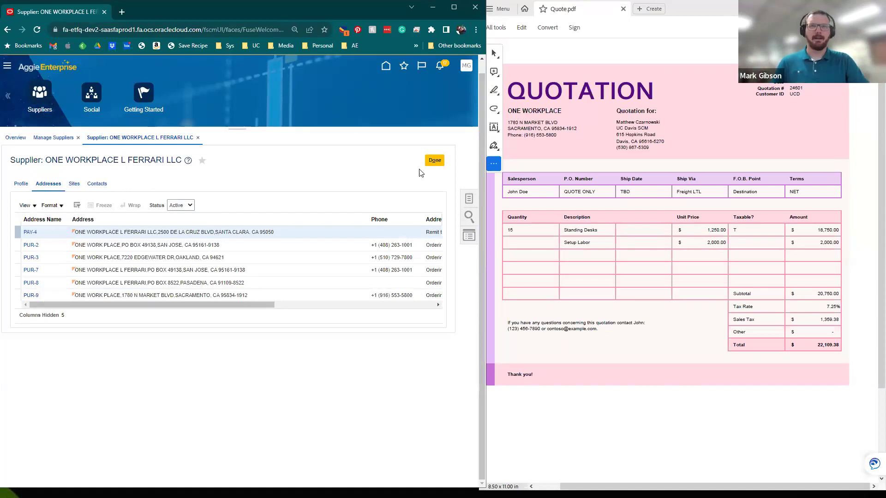
pyautogui.click(435, 160)
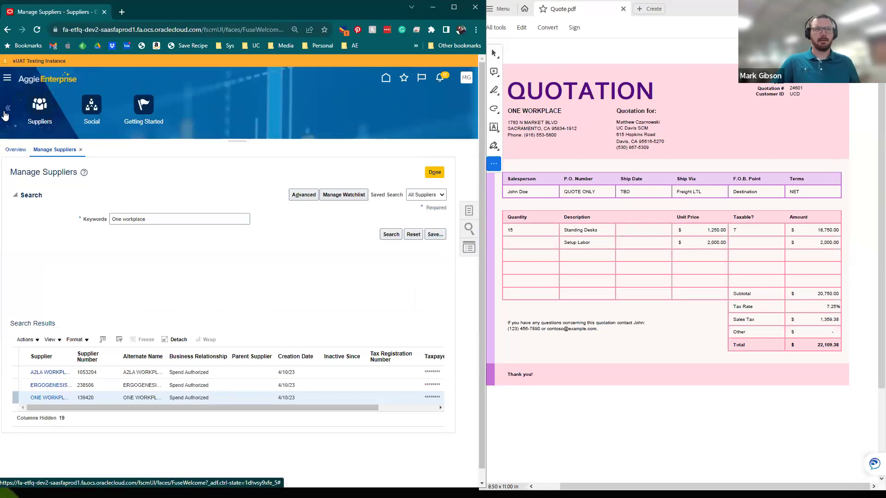
# Go to Purchase Requisitions and open the "1. QTY Based Requisition" request form.
pyautogui.click(6, 110)
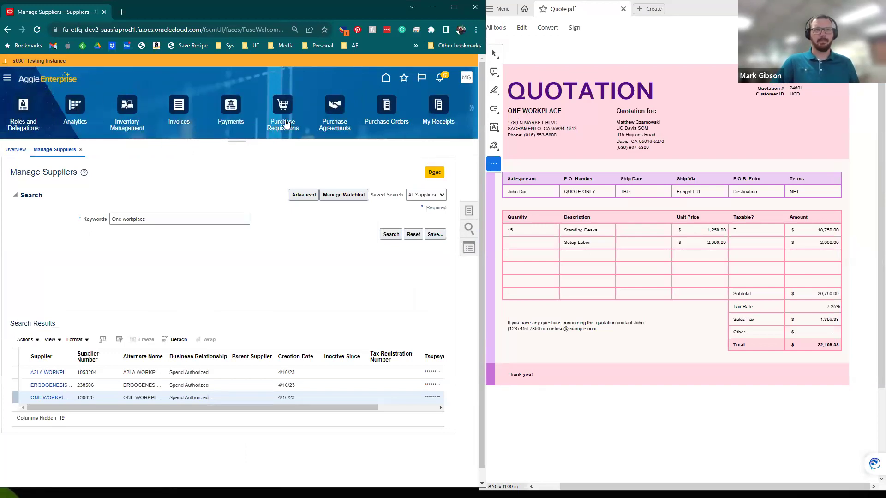
pyautogui.click(283, 109)
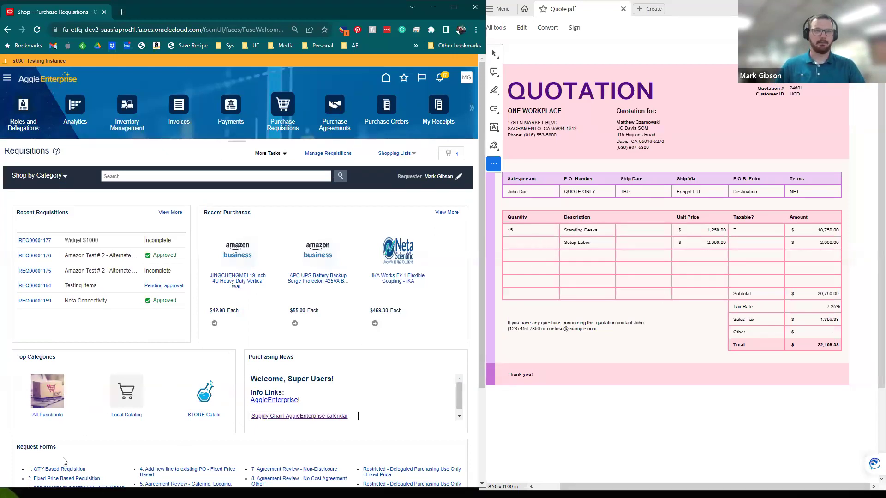
pyautogui.scroll(-1, 69, 420)
pyautogui.scroll(-2, 69, 420)
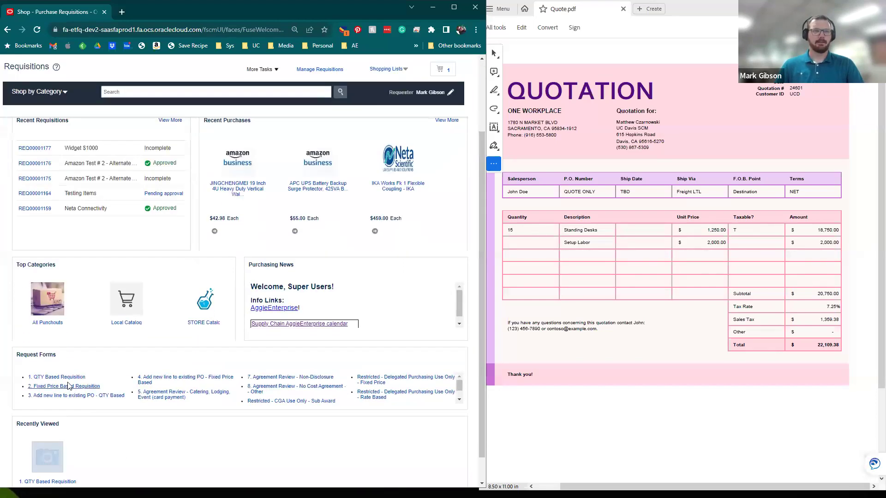
pyautogui.click(58, 378)
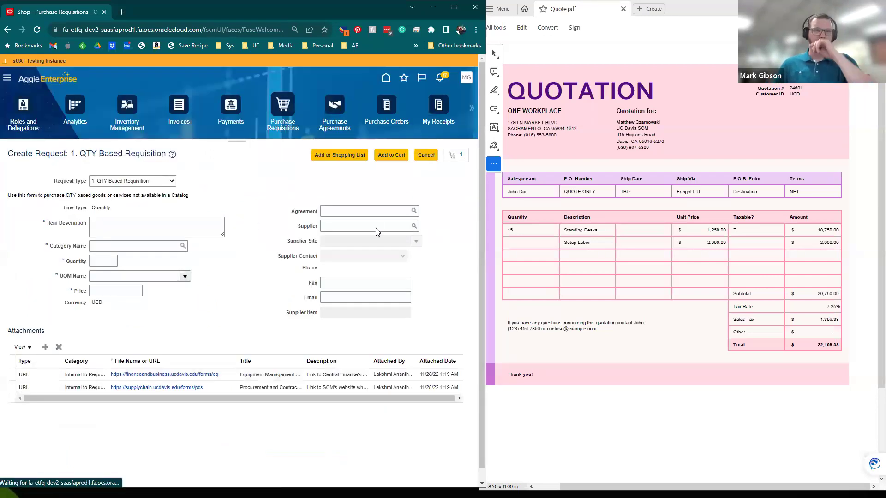
# Enter "Standing Desk" as the item description and choose Hardware as the category name.
pyautogui.click(107, 223)
pyautogui.write('Sta')
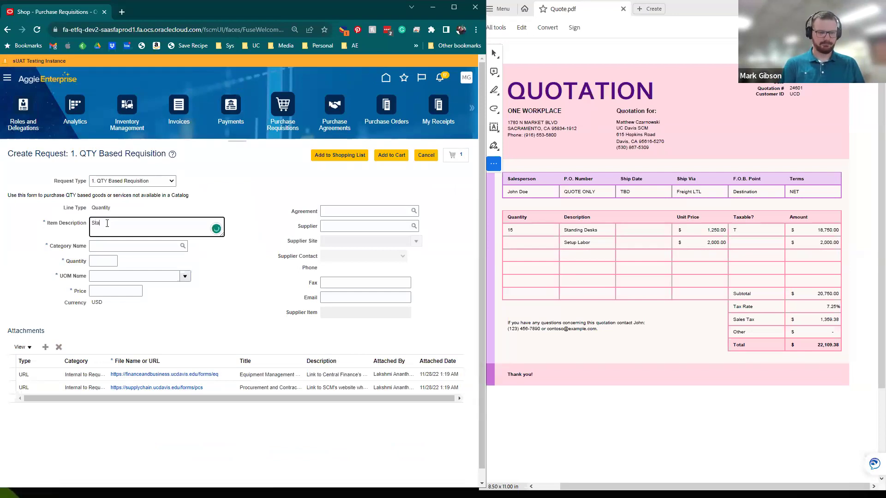
pyautogui.write('nding Desk')
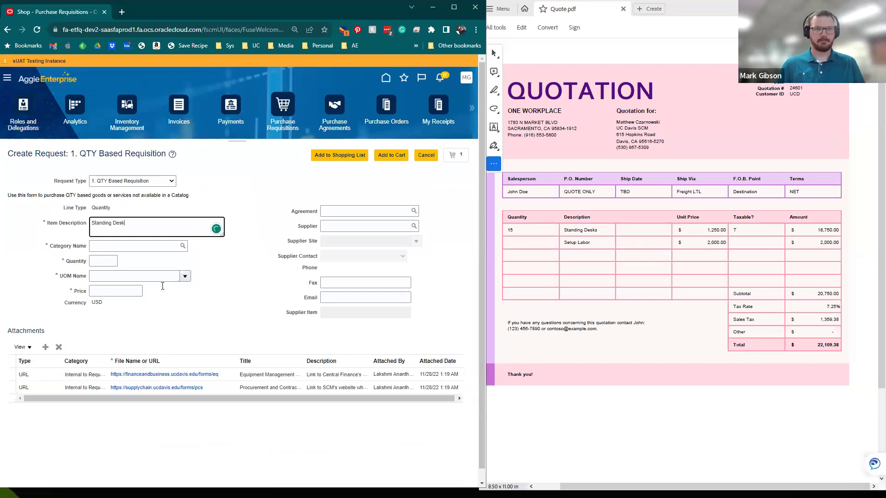
pyautogui.click(135, 251)
pyautogui.write('Hardware')
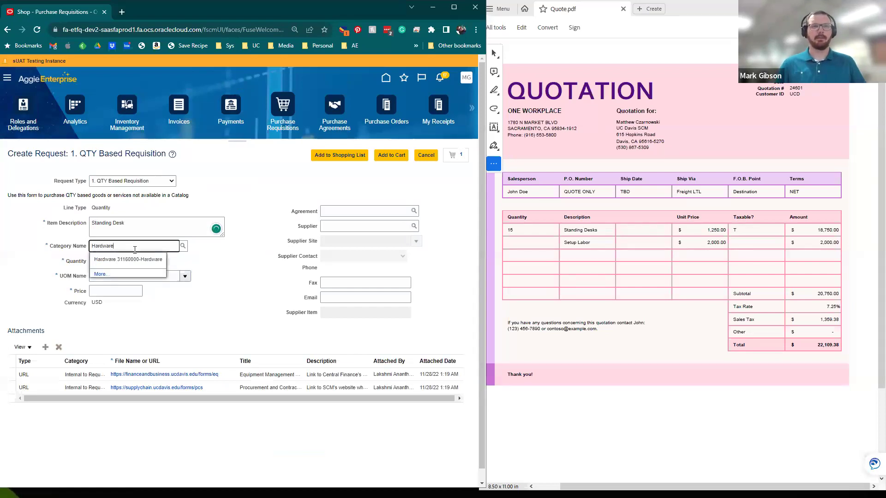
pyautogui.click(118, 260)
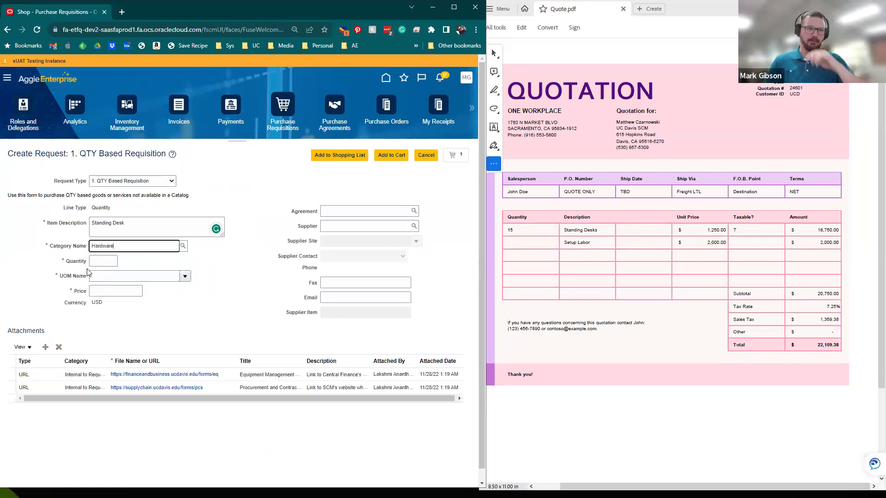
# Set the quantity to 15, the unit of measure to Each and the price to 1,250.00.
pyautogui.click(103, 263)
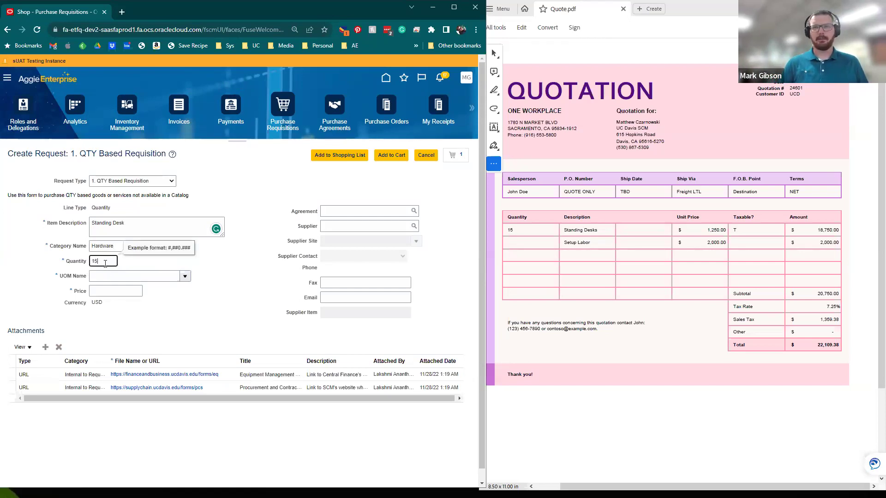
pyautogui.press('Tab')
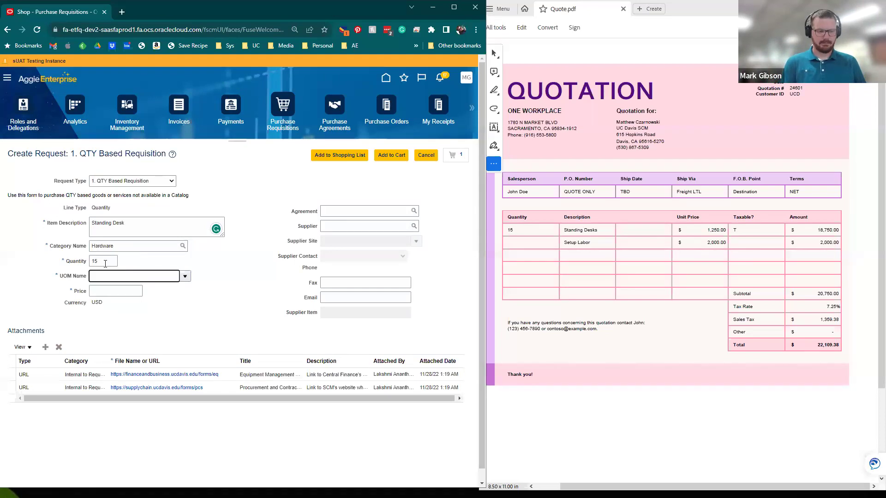
pyautogui.press('Tab')
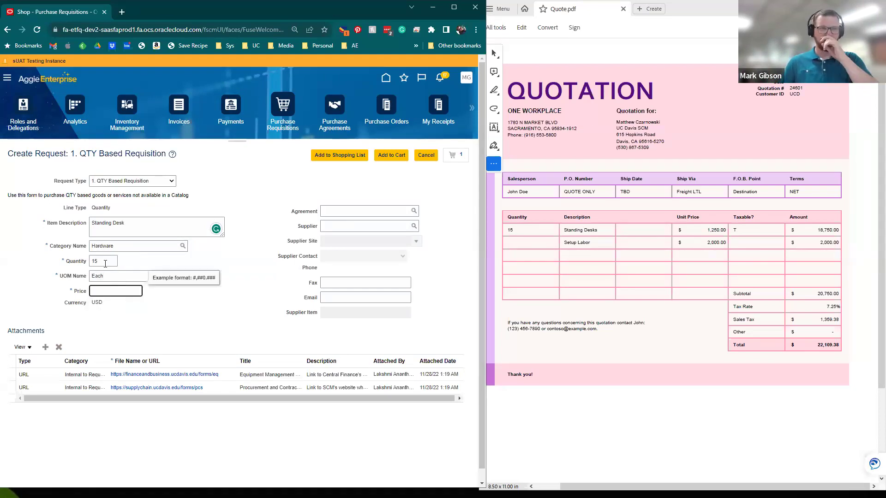
pyautogui.write('1250')
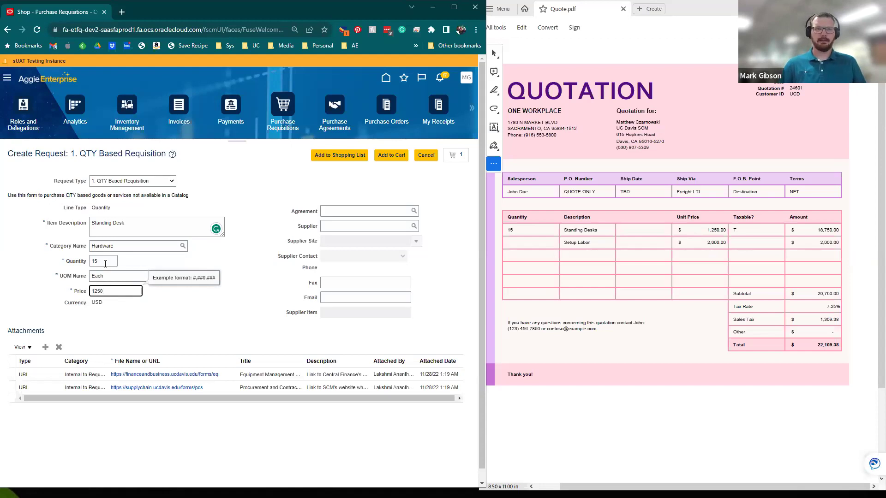
pyautogui.press('Tab')
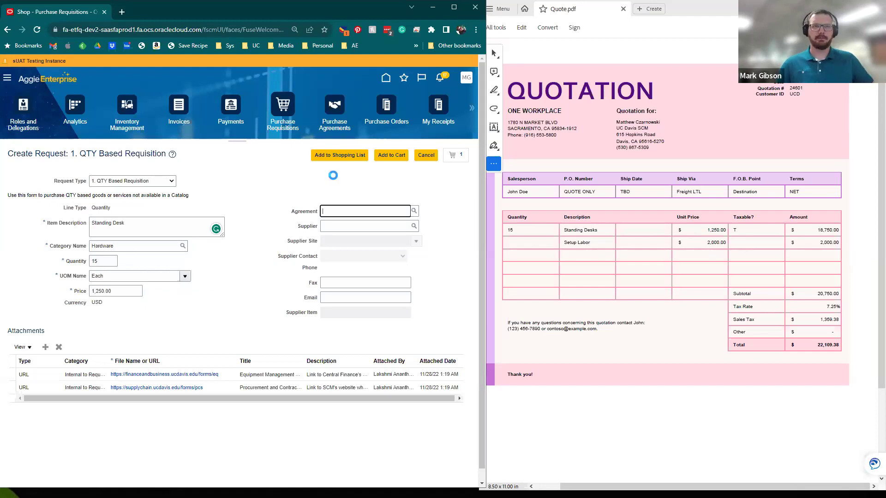
# Look up "One Wo" and select ONE WORKPLACE L FERRARI LLC as the supplier.
pyautogui.press('Tab')
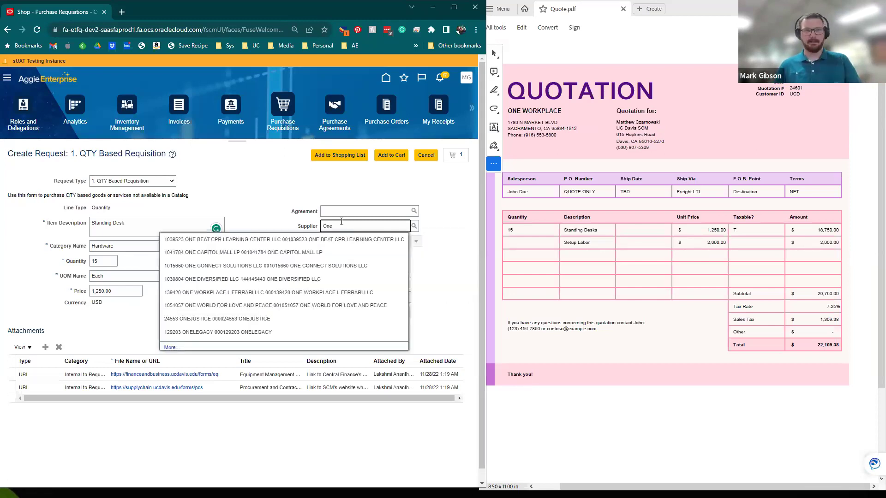
pyautogui.write('Wo')
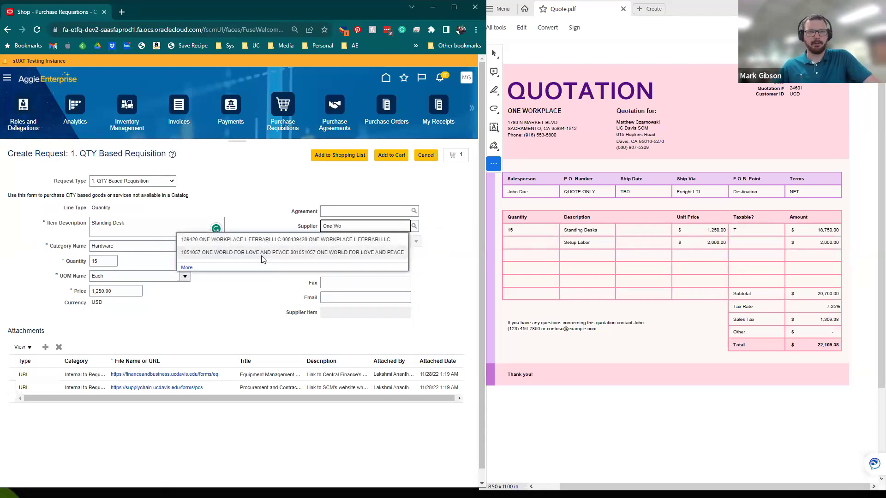
pyautogui.click(244, 239)
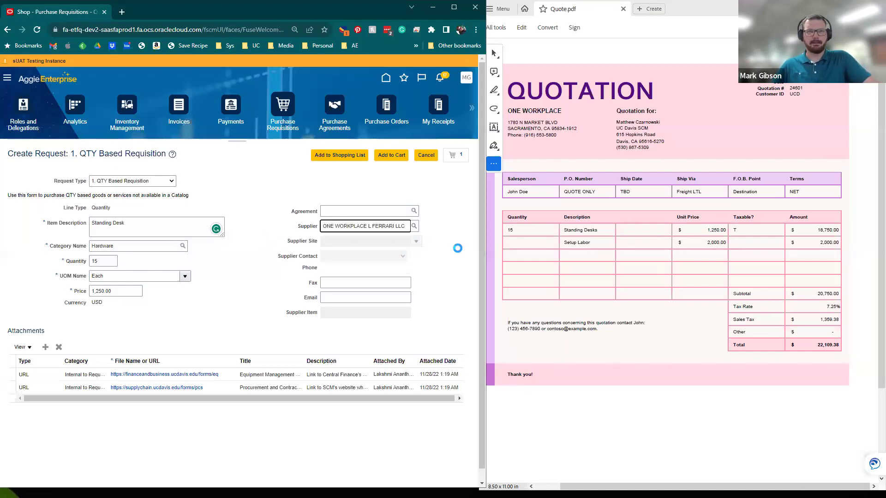
# Search the supplier sites, select PUR-9 to match the quote's address, and add the standing desk request to the cart.
pyautogui.click(417, 242)
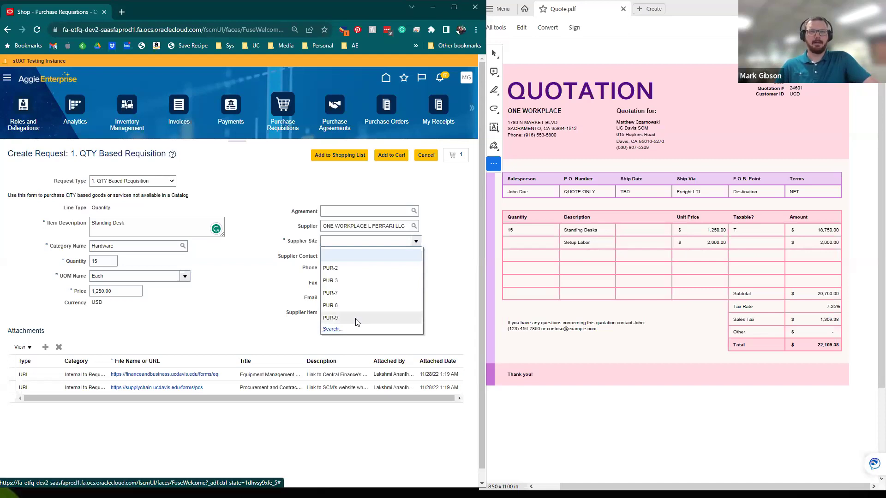
pyautogui.click(326, 329)
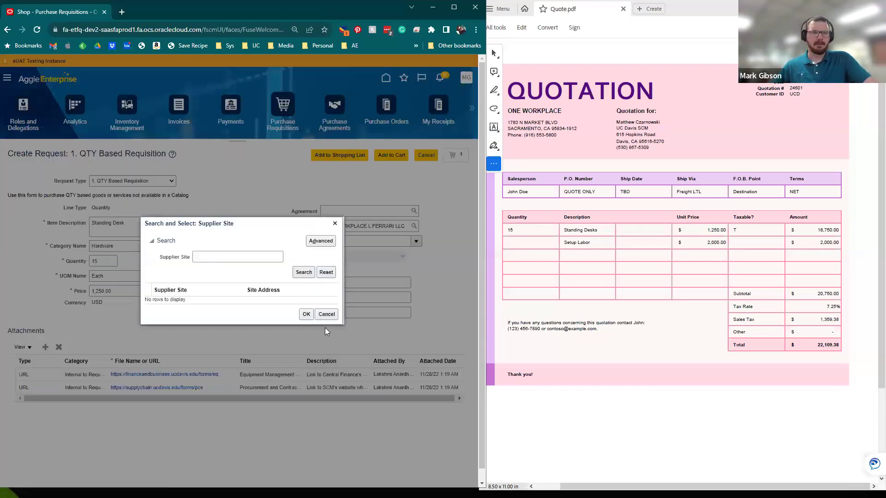
pyautogui.click(303, 272)
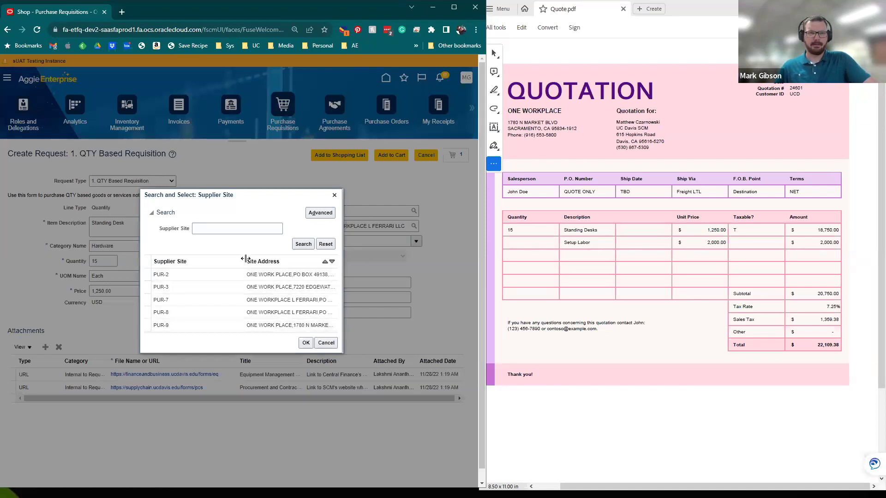
pyautogui.moveTo(216, 261); pyautogui.dragTo(211, 261)
pyautogui.click(302, 327)
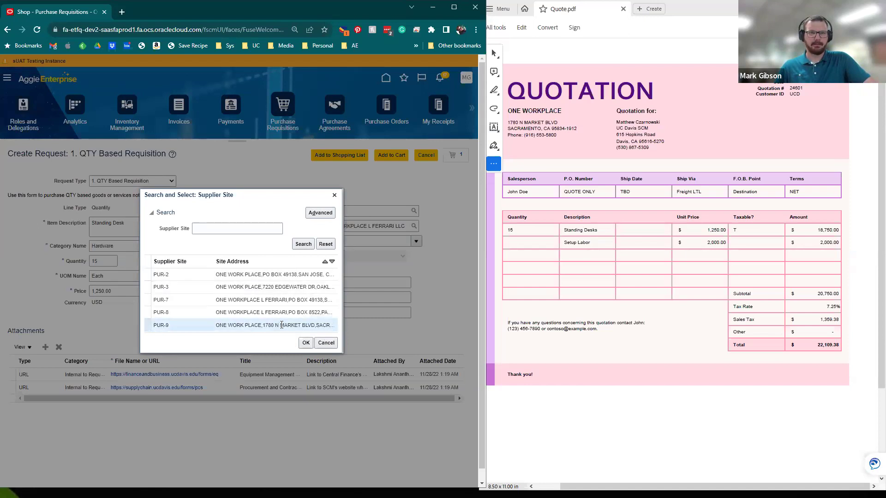
pyautogui.click(307, 344)
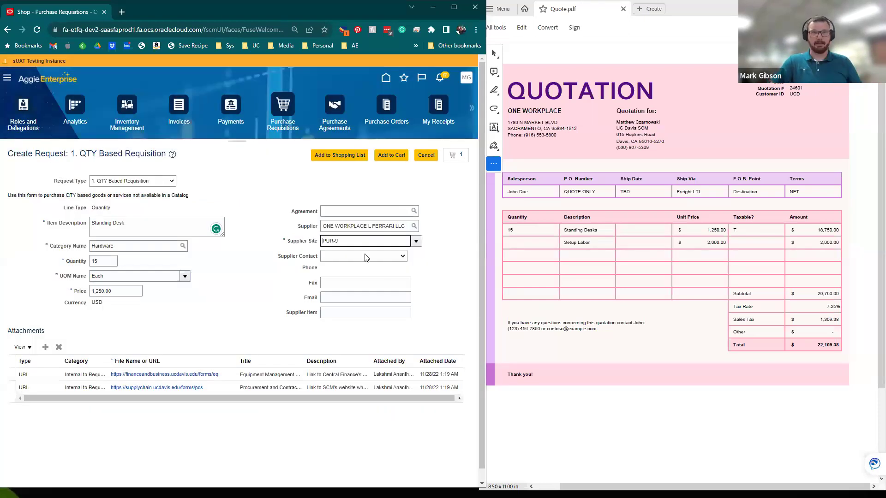
pyautogui.press('Tab')
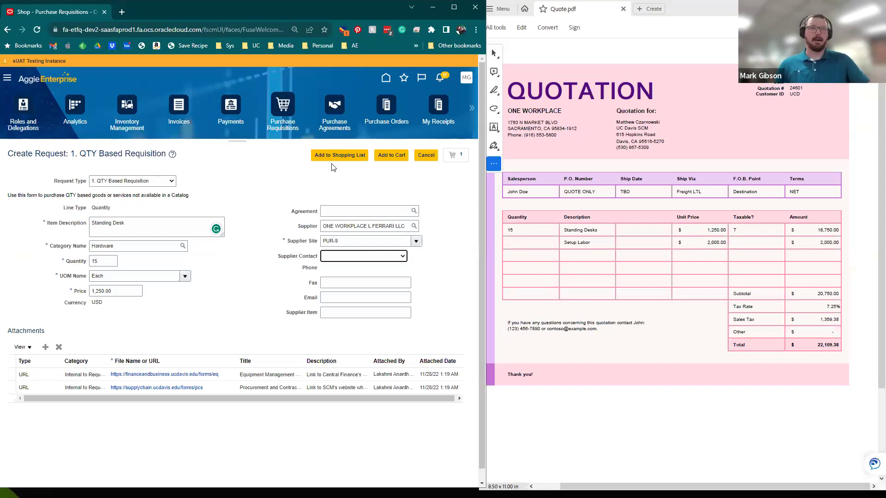
pyautogui.click(386, 158)
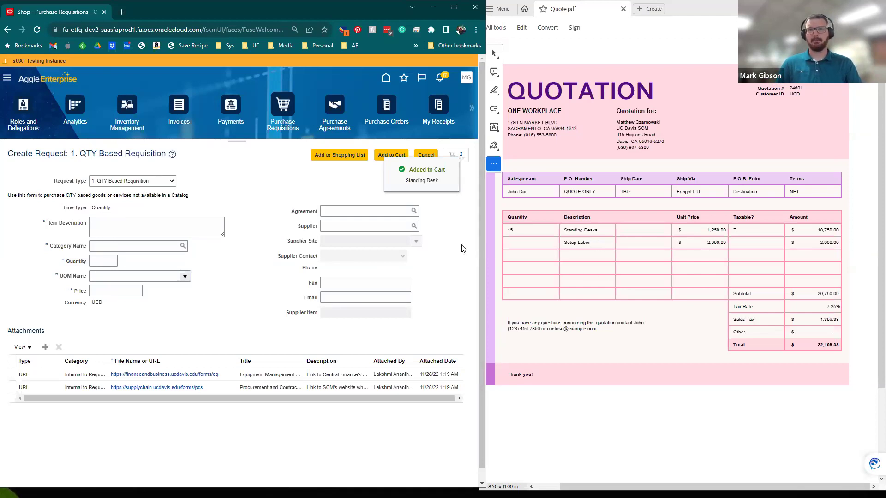
# Switch the request type to 2. Fixed Price Based Requisition and enter "Setup Labor" as the item description.
pyautogui.click(139, 182)
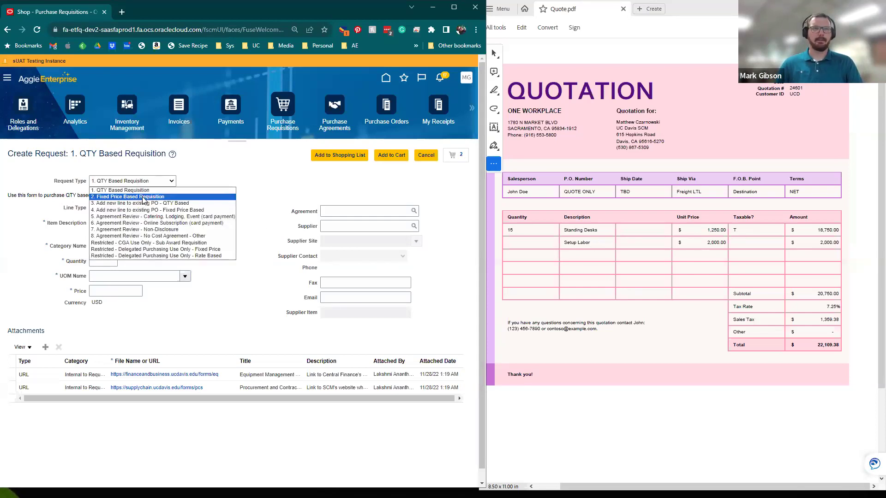
pyautogui.click(142, 196)
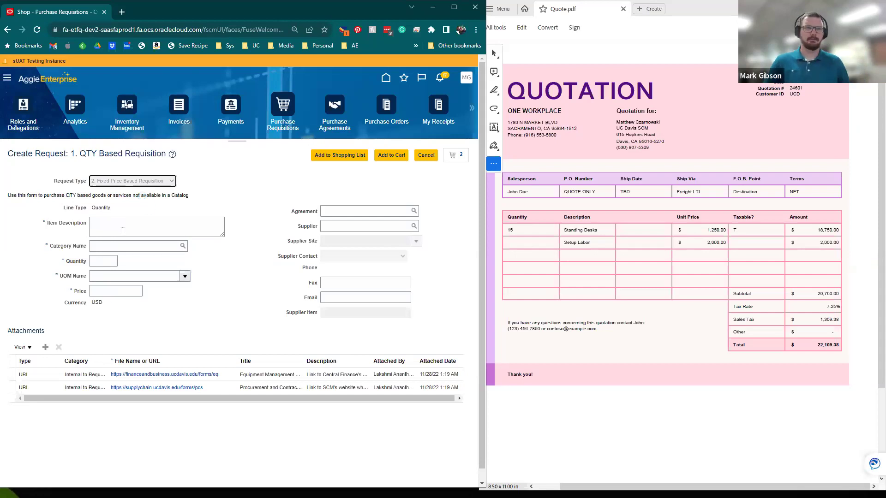
pyautogui.click(101, 222)
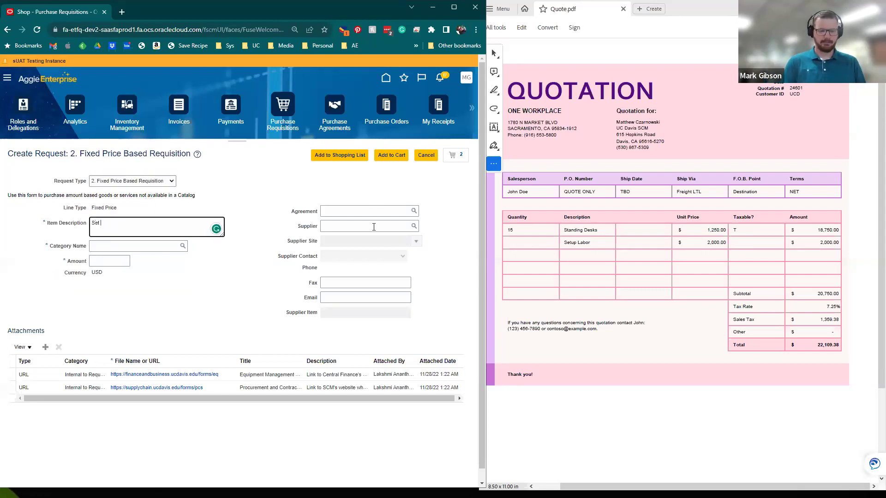
pyautogui.write('Setup Labor')
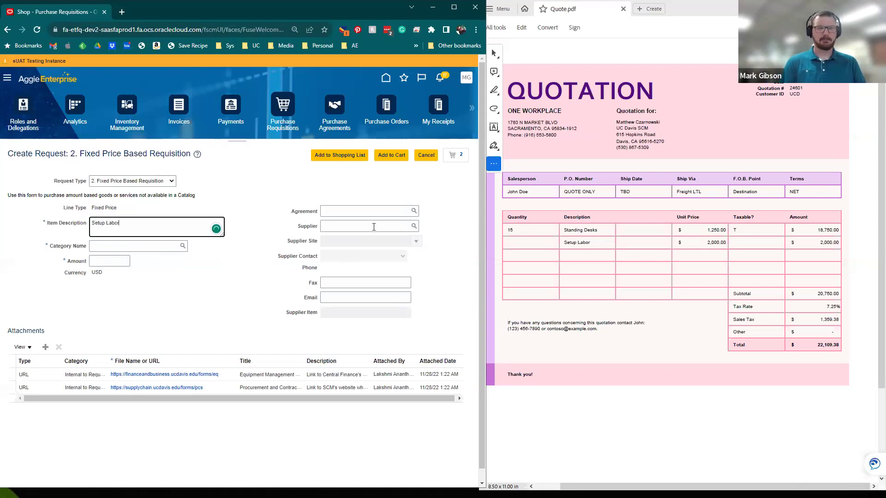
# Choose Hardware as the category name for the setup labor and set the amount to 2,000.00.
pyautogui.press('Tab')
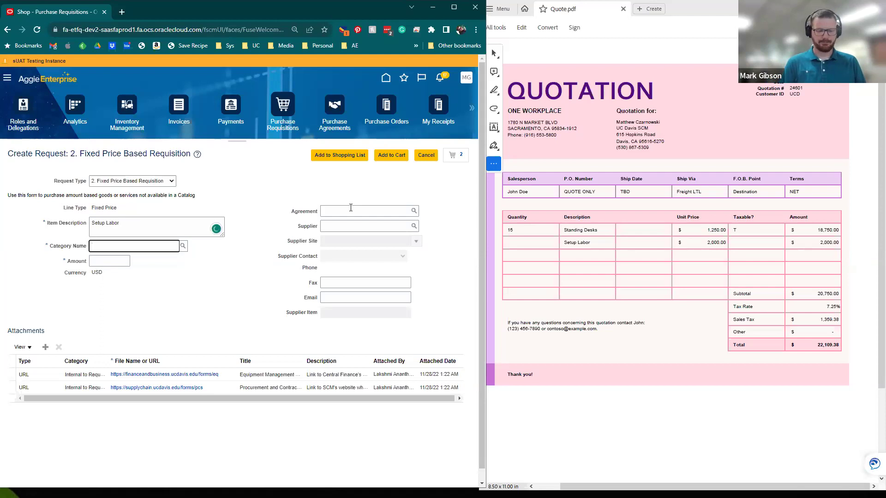
pyautogui.write('M')
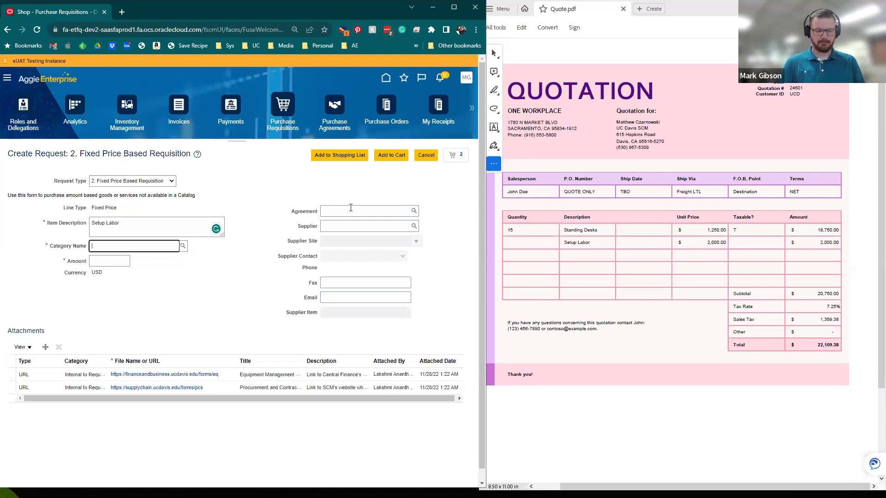
pyautogui.write('service')
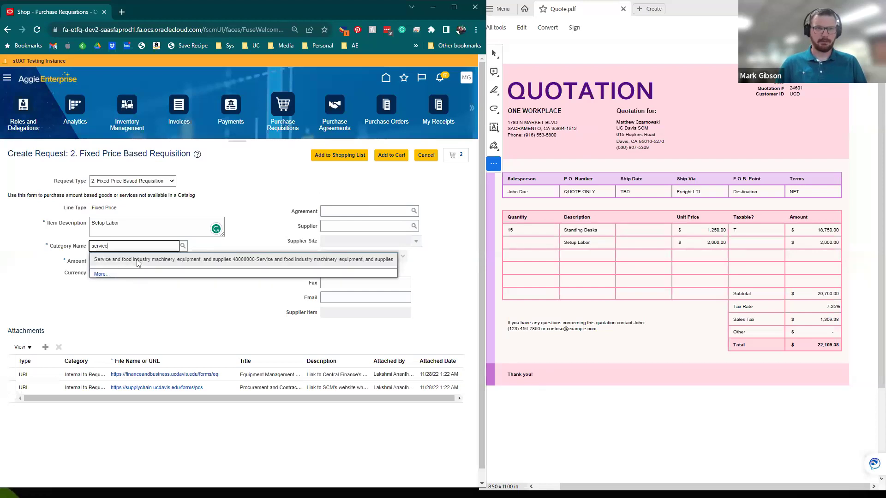
pyautogui.click(52, 246)
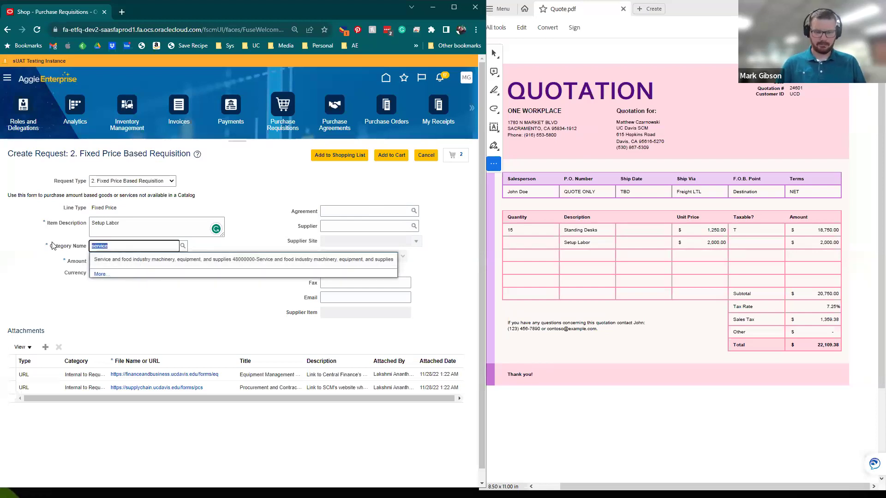
pyautogui.write('hardware')
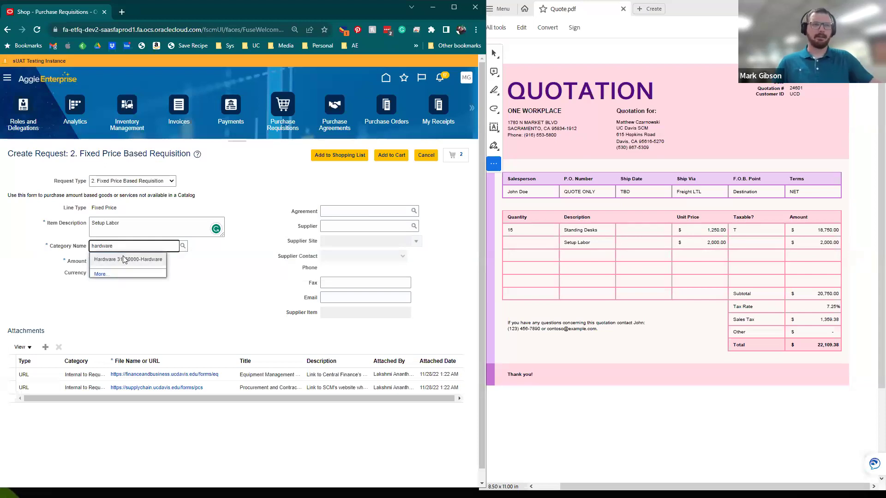
pyautogui.click(122, 255)
pyautogui.click(102, 264)
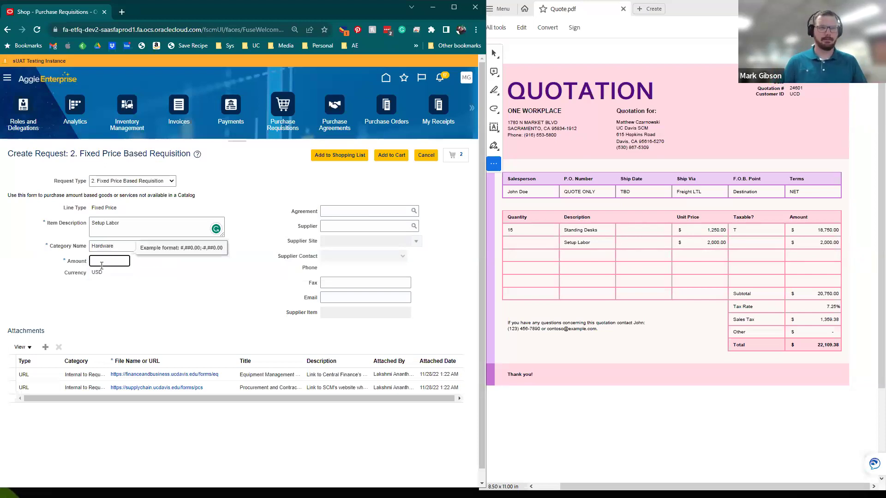
# Look up "One" to select ONE WORKPLACE L FERRARI LLC as the supplier, with PUR-9 as the supplier site.
pyautogui.click(351, 227)
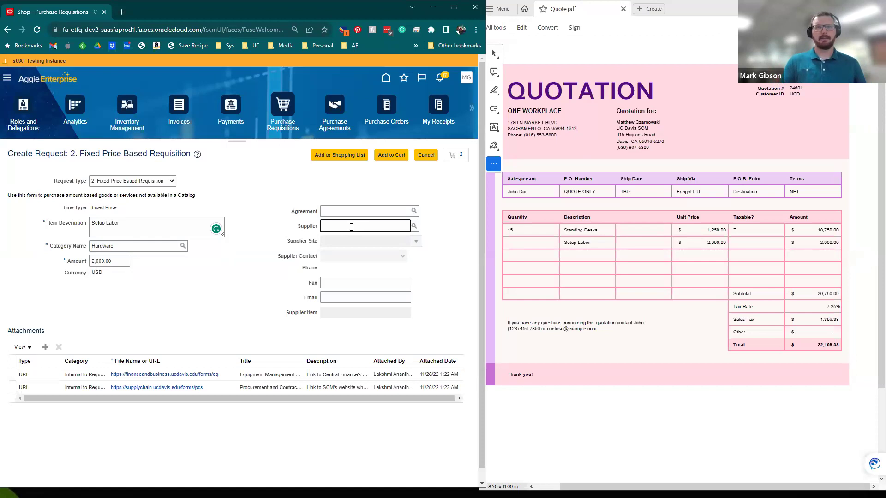
pyautogui.write('One')
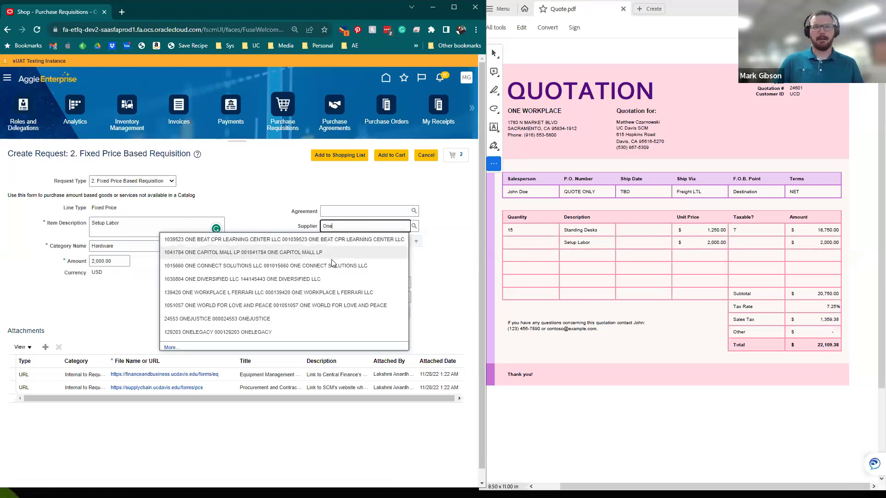
pyautogui.click(325, 293)
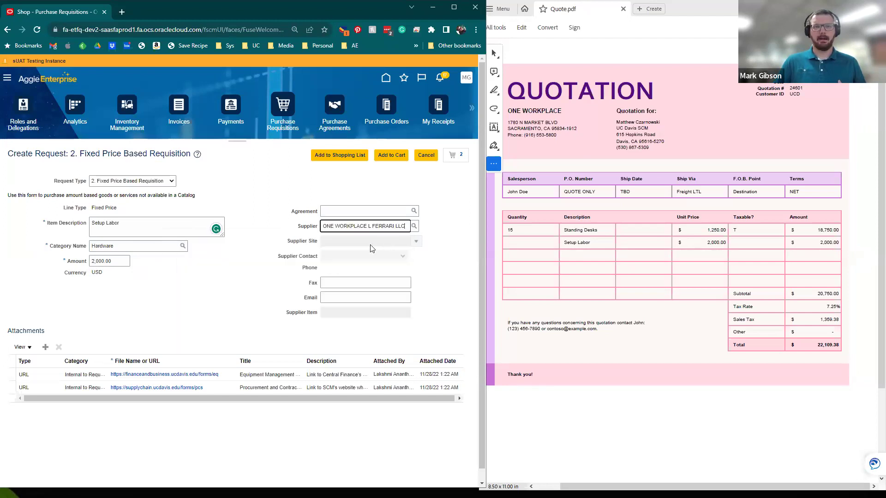
pyautogui.click(417, 243)
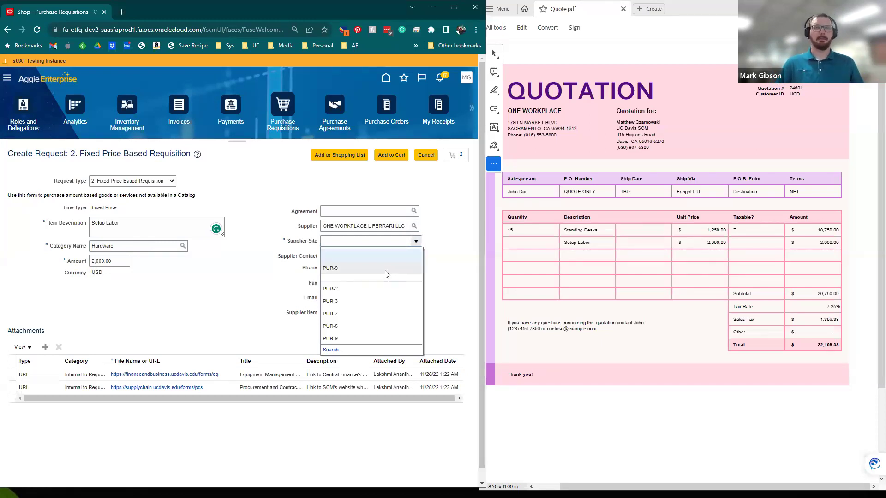
pyautogui.click(385, 274)
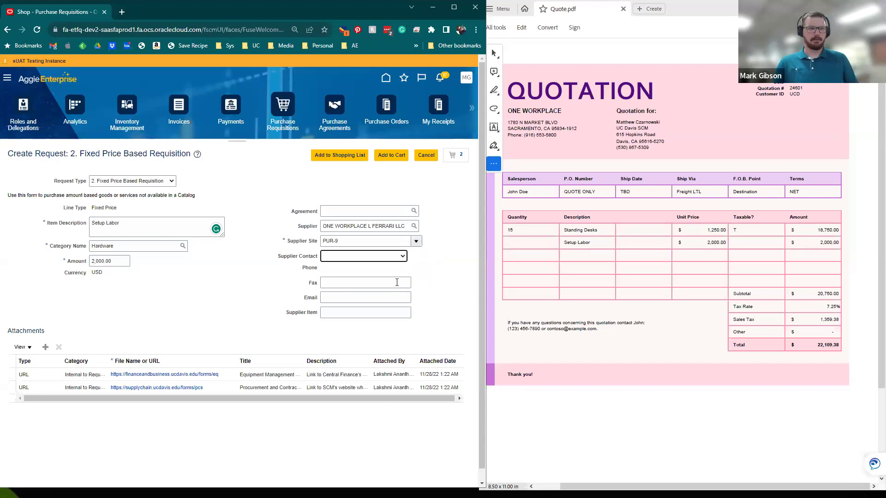
# Add the setup labor request to the cart and open the cart's requisition for review.
pyautogui.click(398, 156)
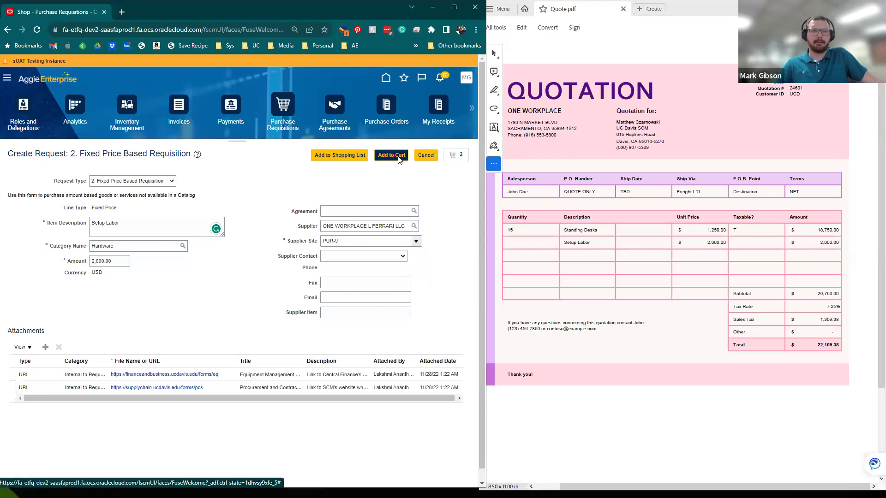
pyautogui.click(457, 157)
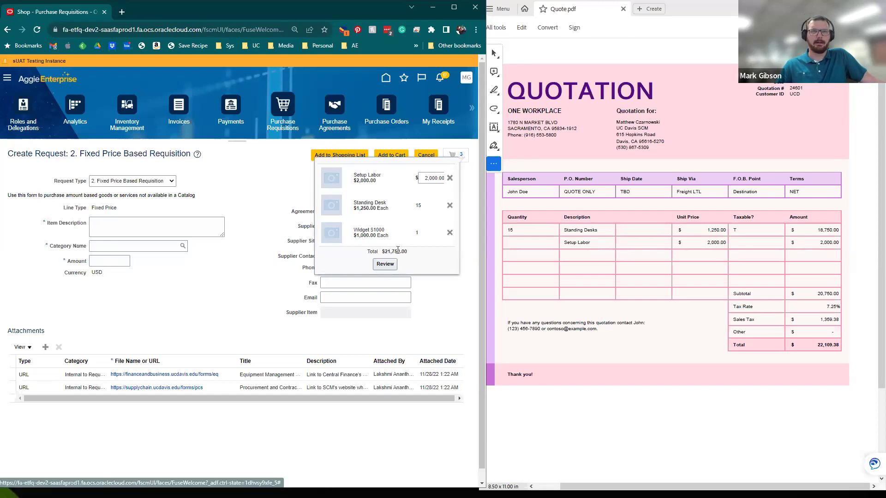
pyautogui.click(385, 264)
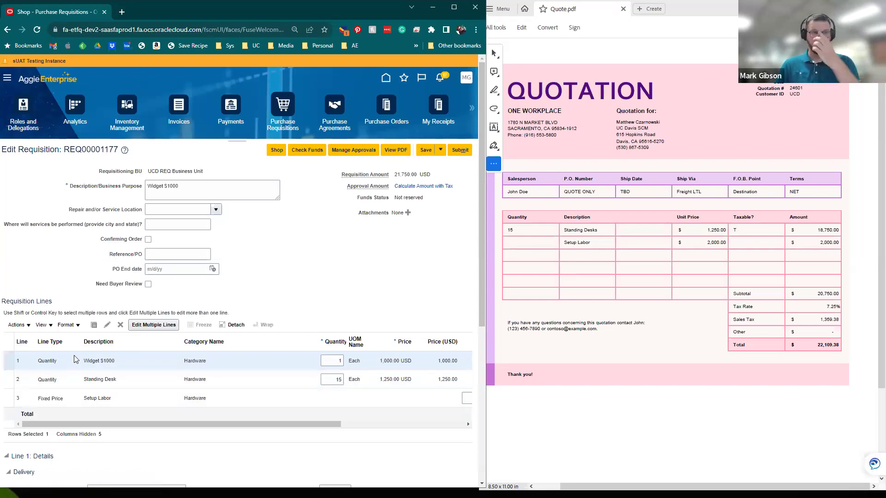
# Delete the Widget $1000 line and set the requisition's description/business purpose to "Standing Desk for Supply Chain".
pyautogui.click(120, 325)
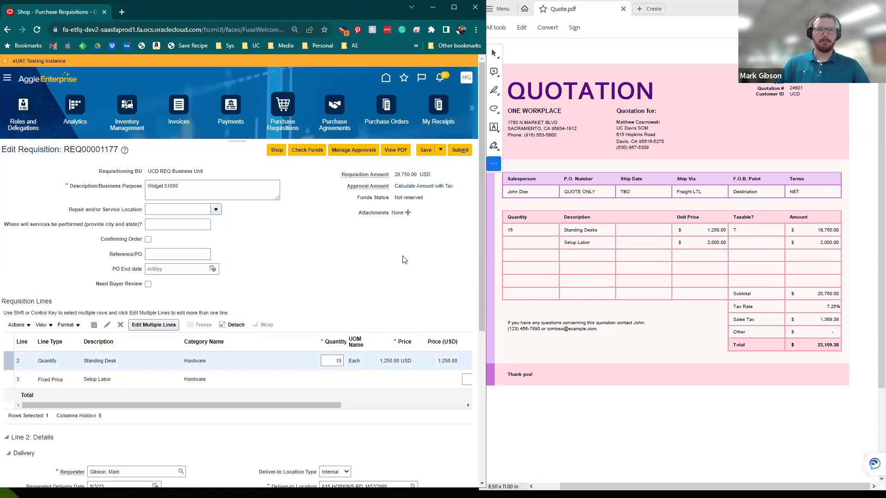
pyautogui.moveTo(181, 183); pyautogui.dragTo(144, 184)
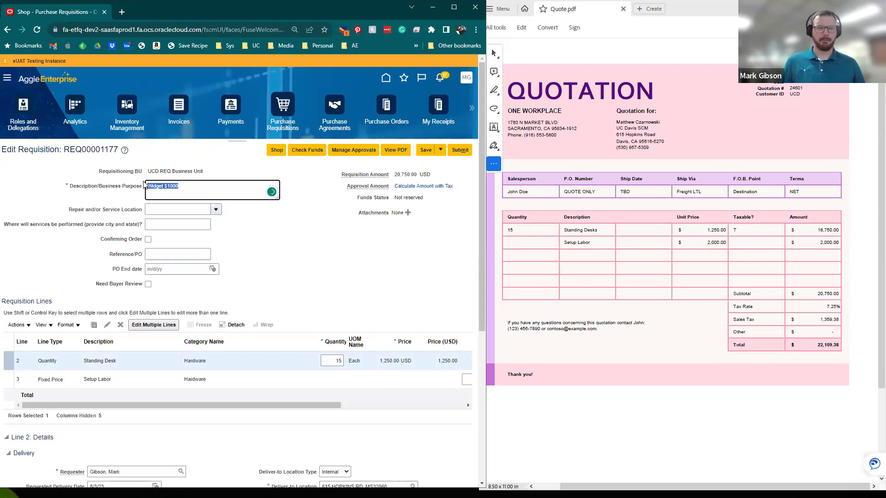
pyautogui.write('Standing S')
pyautogui.write('esk for Supply Chain')
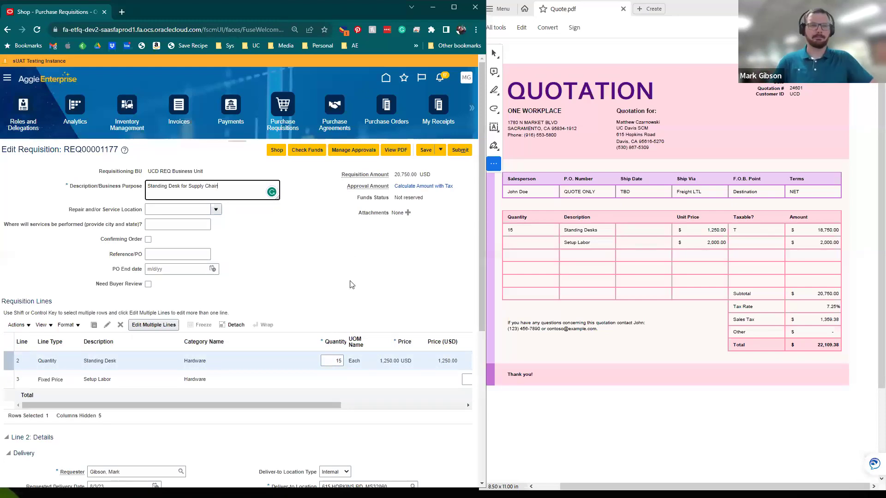
# Select both the Standing Desk and Setup Labor requisition lines and open them for editing together.
pyautogui.scroll(-1, 309, 288)
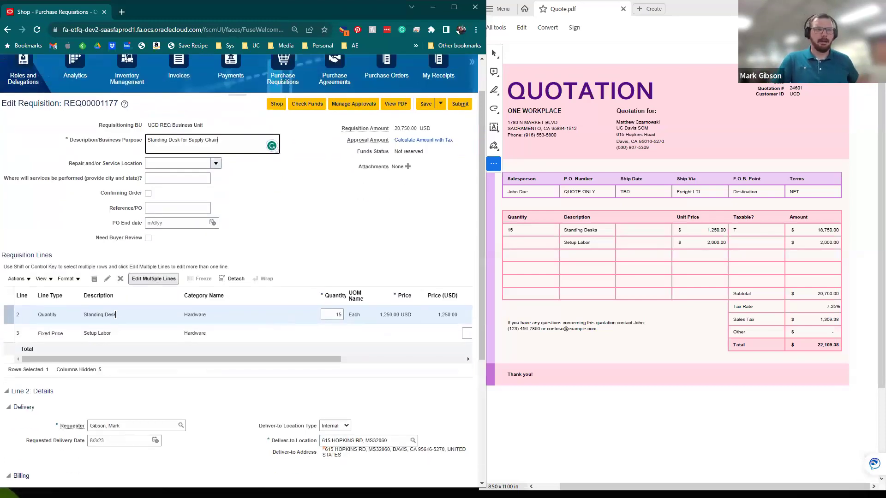
pyautogui.keyDown('ctrl'); pyautogui.click(143, 337); pyautogui.keyUp('ctrl')
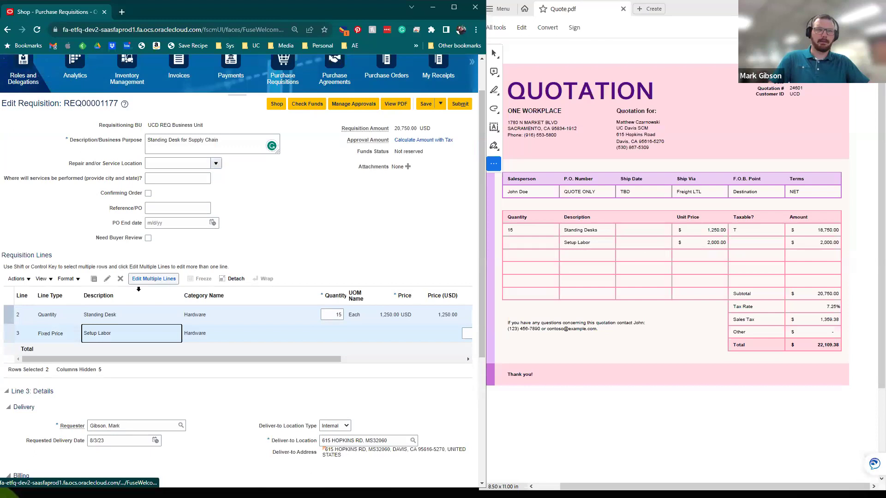
pyautogui.click(9, 296)
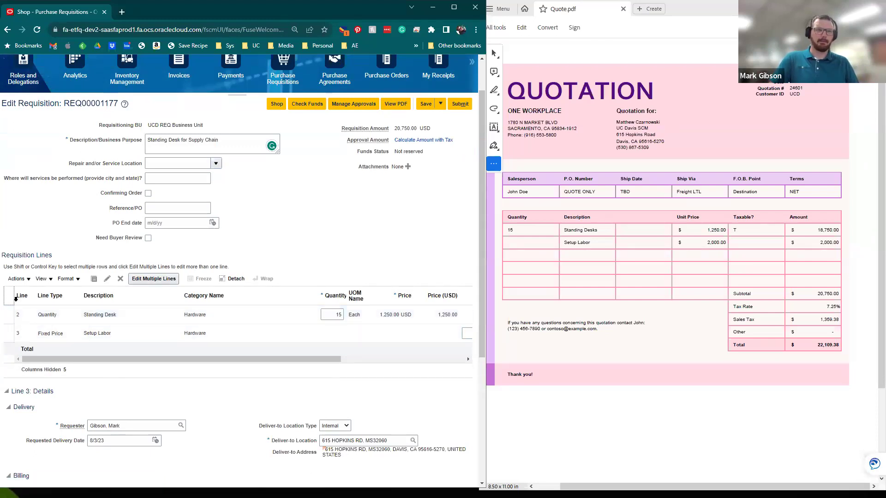
pyautogui.click(13, 314)
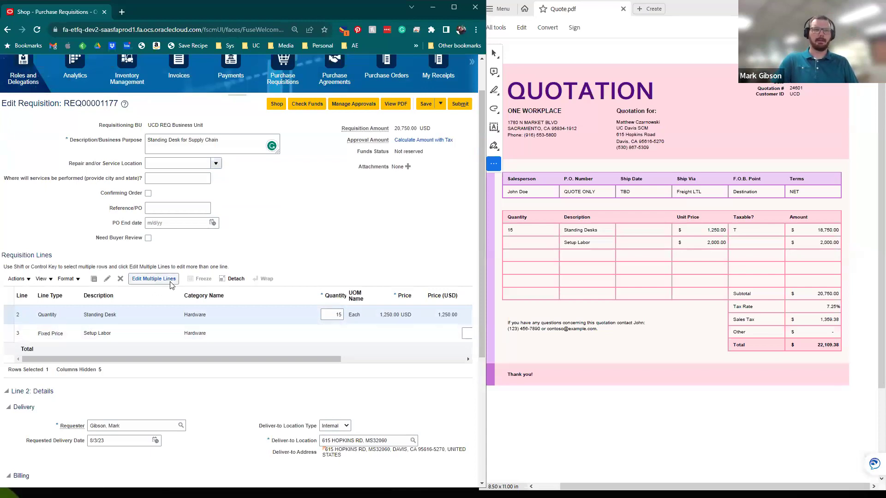
pyautogui.scroll(-1, 323, 295)
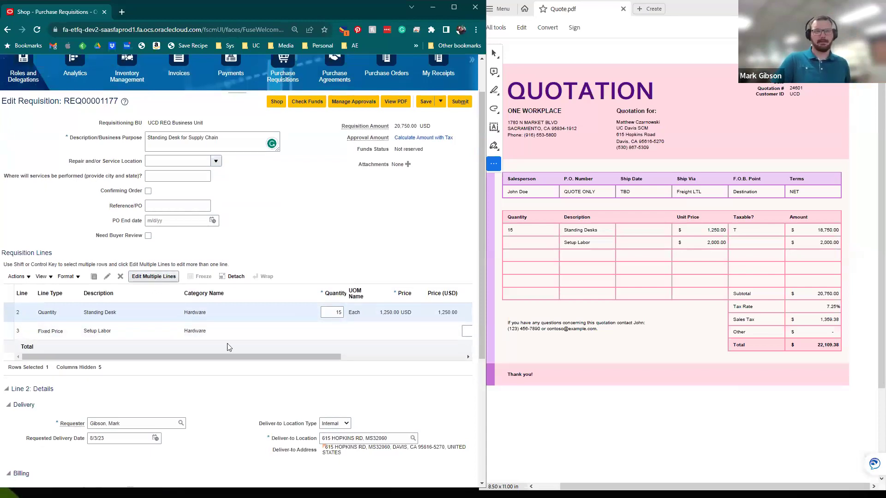
pyautogui.scroll(-2, 125, 352)
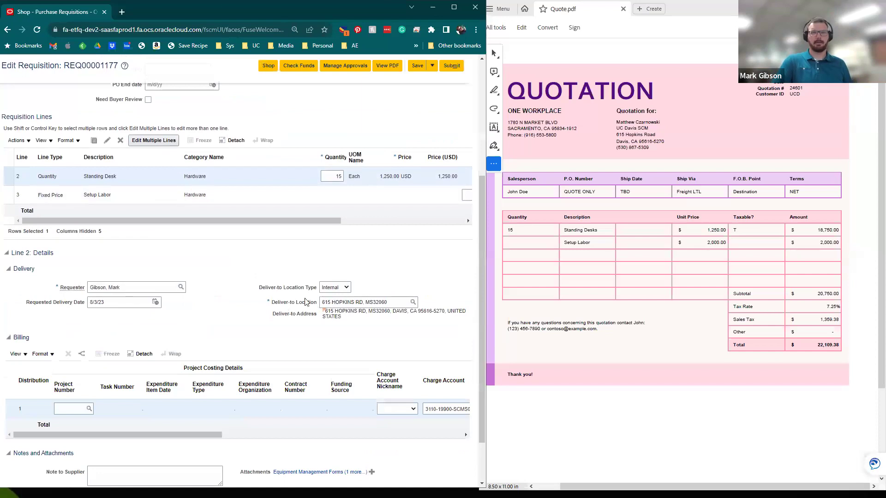
pyautogui.keyDown('shift'); pyautogui.click(9, 196); pyautogui.keyUp('shift')
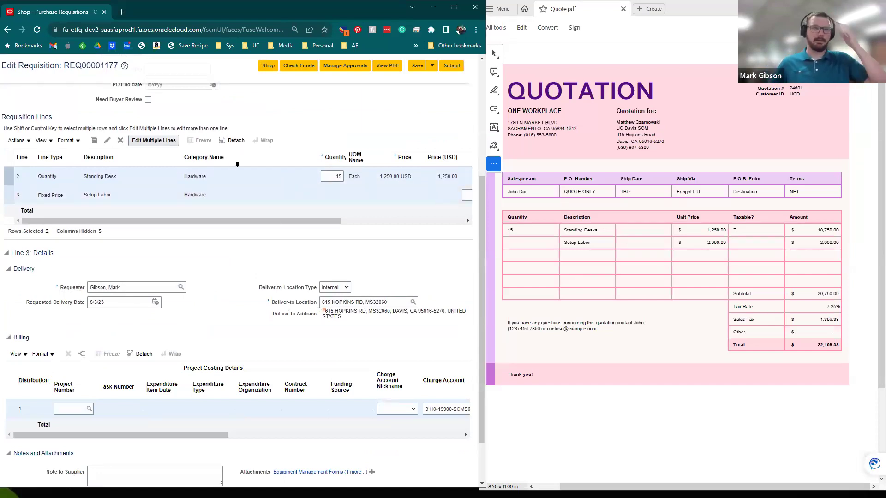
pyautogui.click(155, 140)
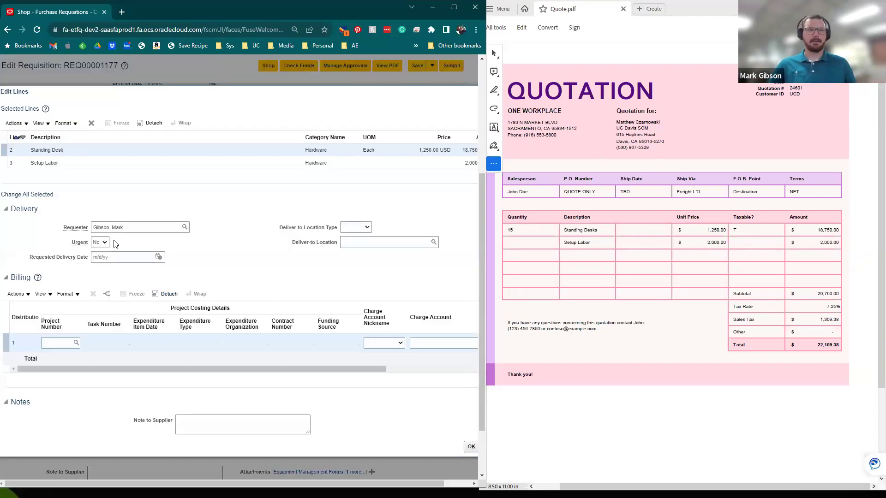
# Change the requester for both selected lines to the person the quotation is addressed to.
pyautogui.moveTo(145, 228); pyautogui.dragTo(64, 229)
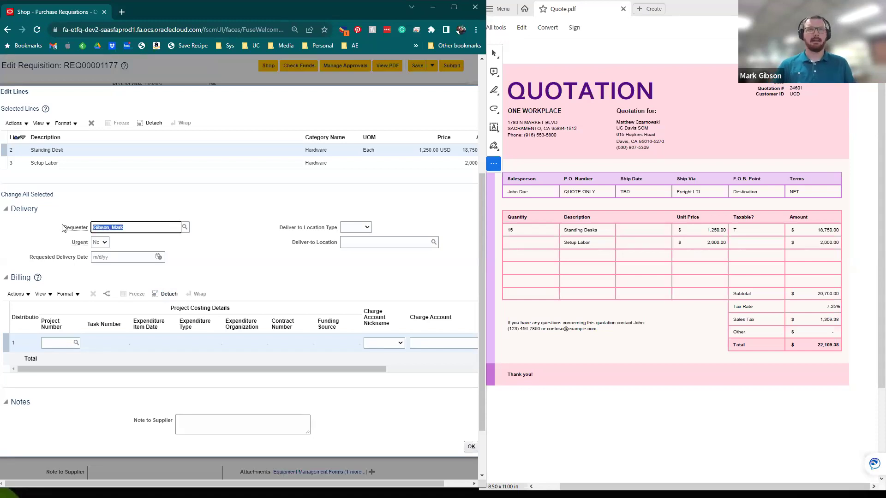
pyautogui.write('czar')
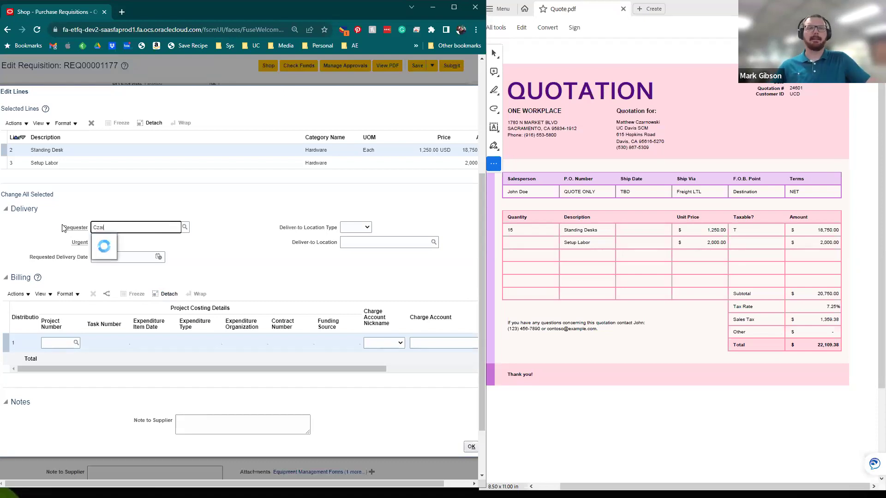
pyautogui.click(147, 243)
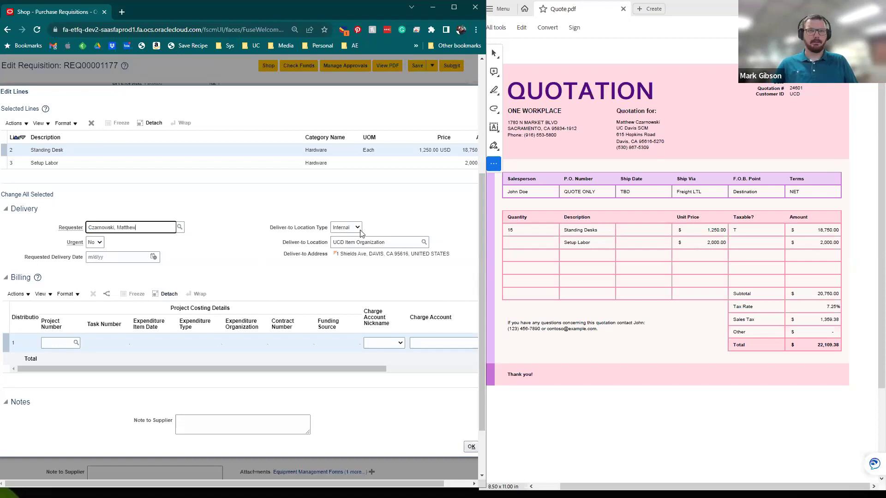
# Set the deliver-to location of both selected lines to the quotation recipient's street address and apply the line changes.
pyautogui.click(337, 241)
pyautogui.tripleClick(337, 241)
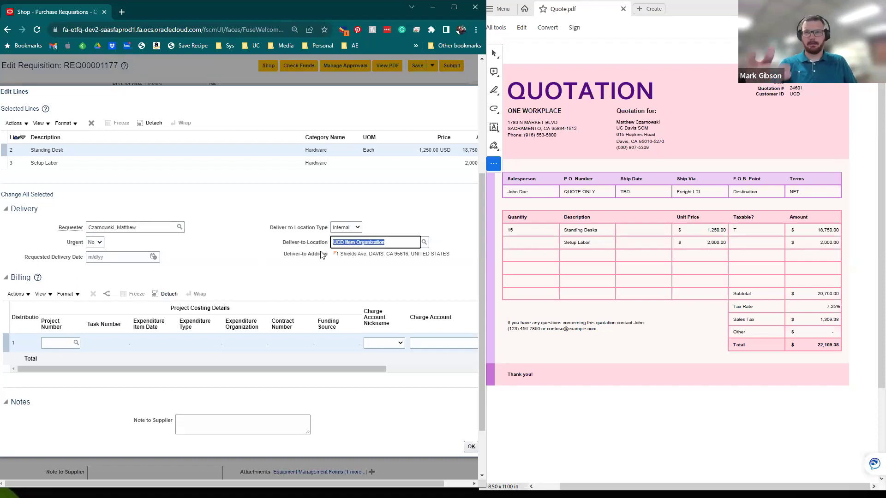
pyautogui.write('615')
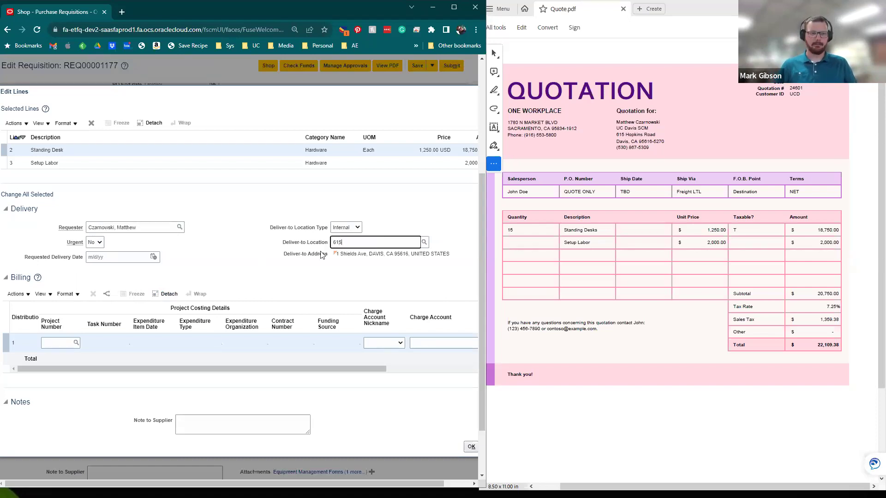
pyautogui.write(' Hop')
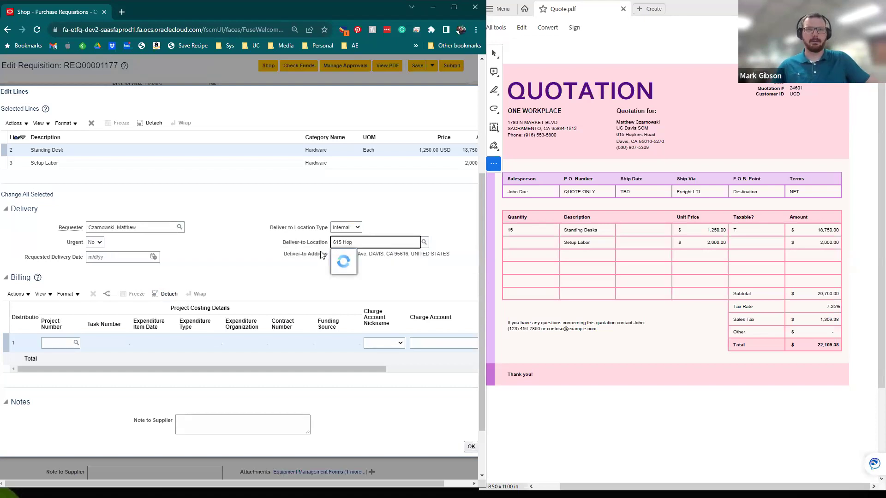
pyautogui.click(364, 260)
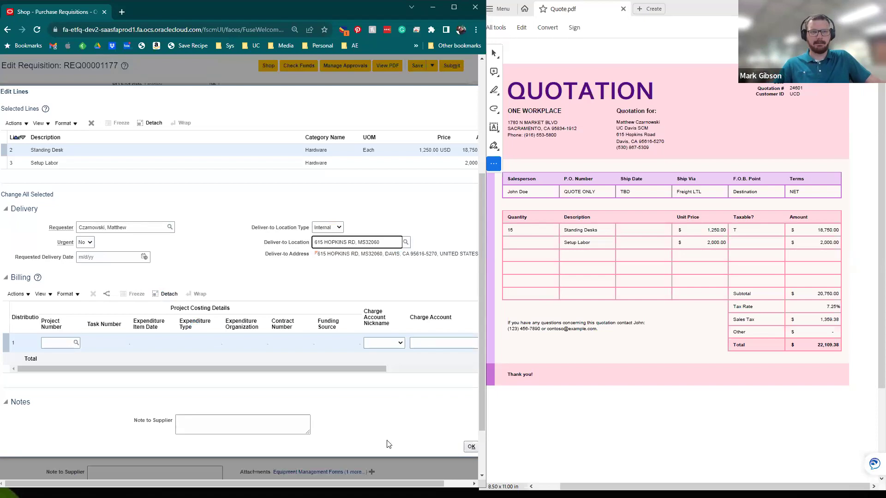
pyautogui.click(470, 448)
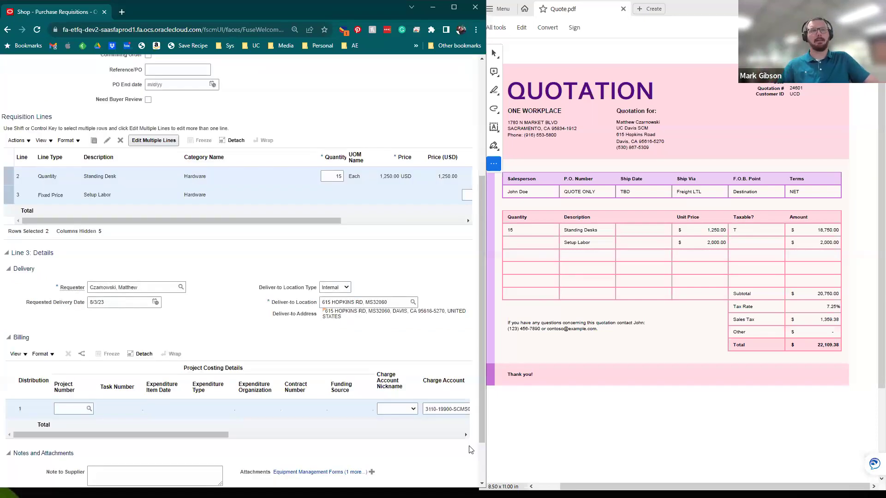
# Save the requisition and calculate its approval amount with tax.
pyautogui.scroll(3, 399, 300)
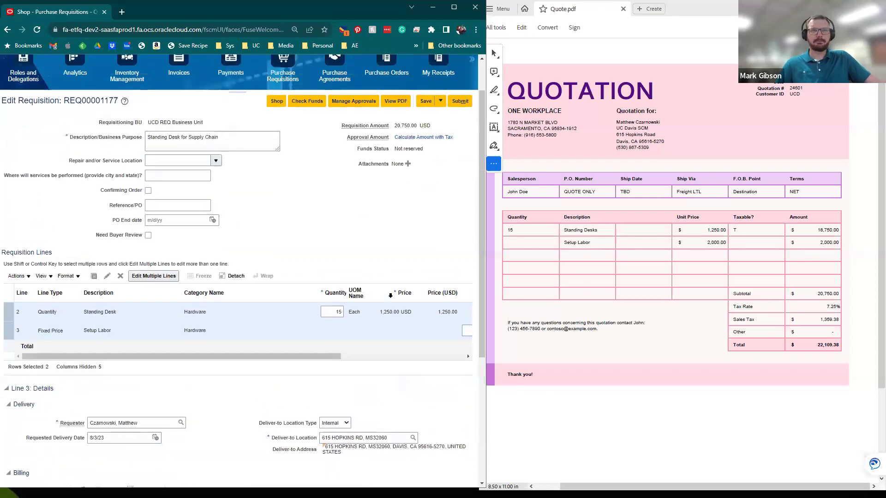
pyautogui.click(425, 104)
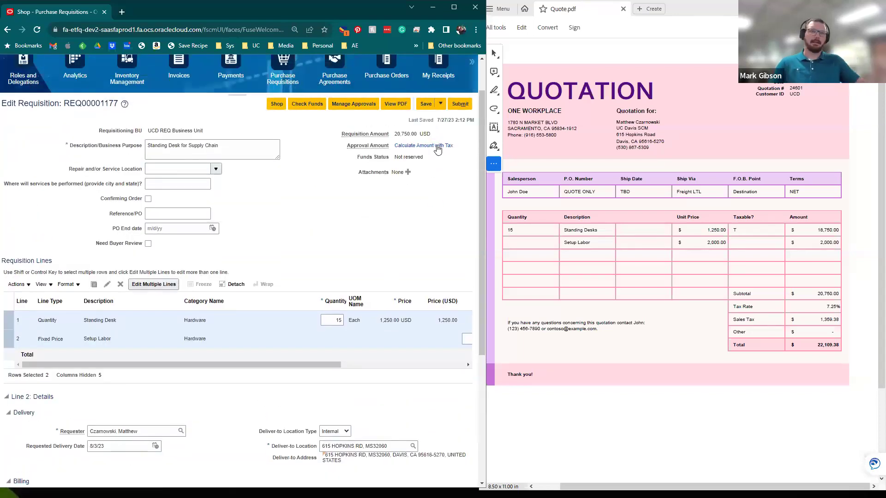
pyautogui.click(441, 146)
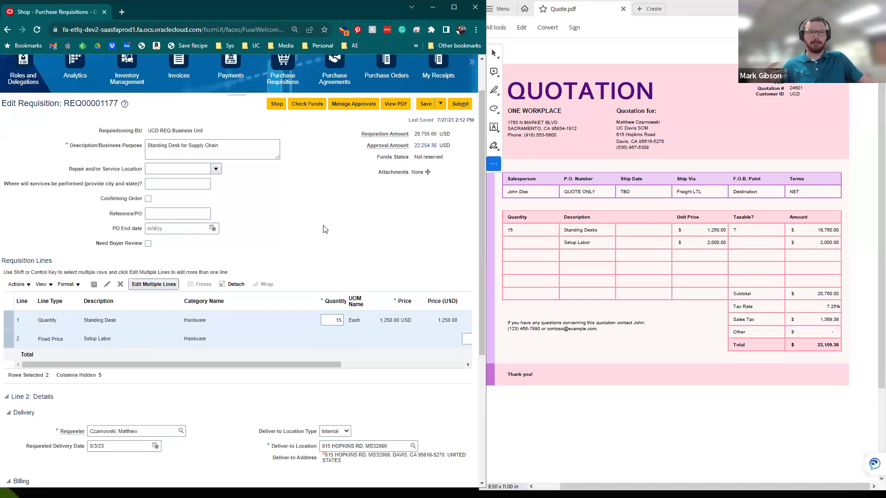
# Submit the standing desk requisition for approval and dismiss the confirmation.
pyautogui.click(464, 107)
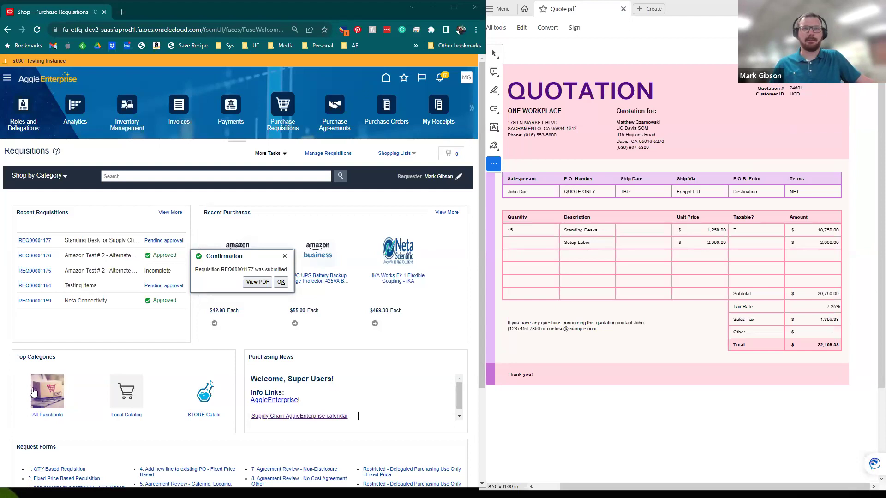
pyautogui.click(281, 283)
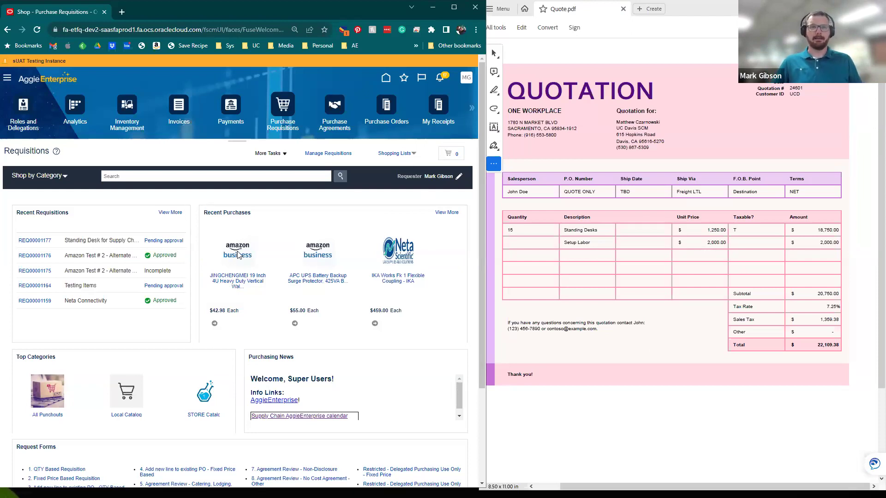
# Reopen the submitted Standing Desk for Supply Chain requisition and withdraw it from approval for editing.
pyautogui.click(35, 241)
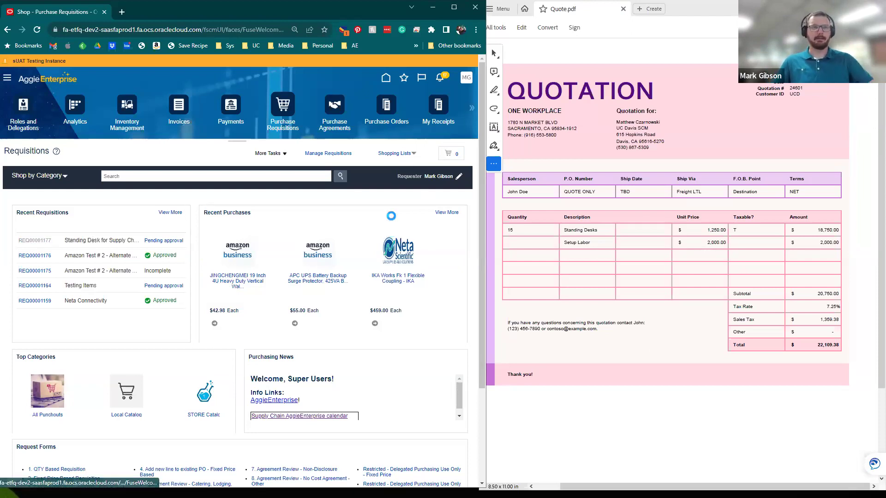
pyautogui.click(436, 99)
pyautogui.click(410, 143)
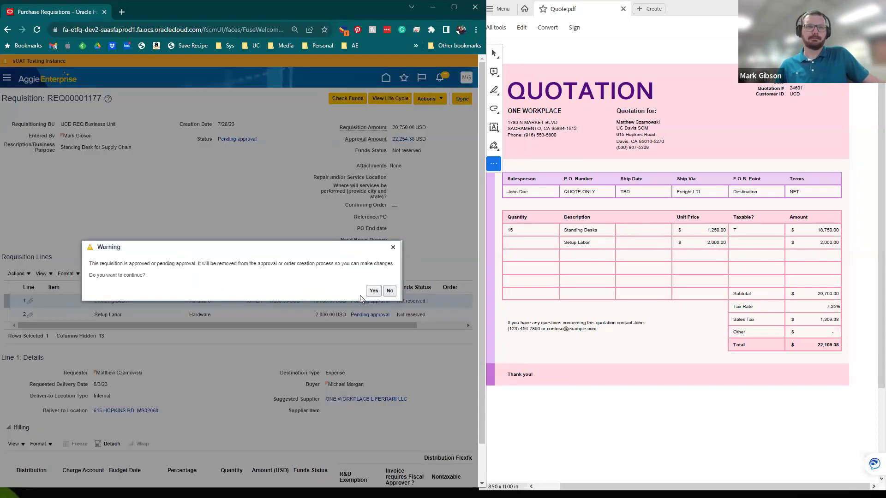
pyautogui.click(372, 292)
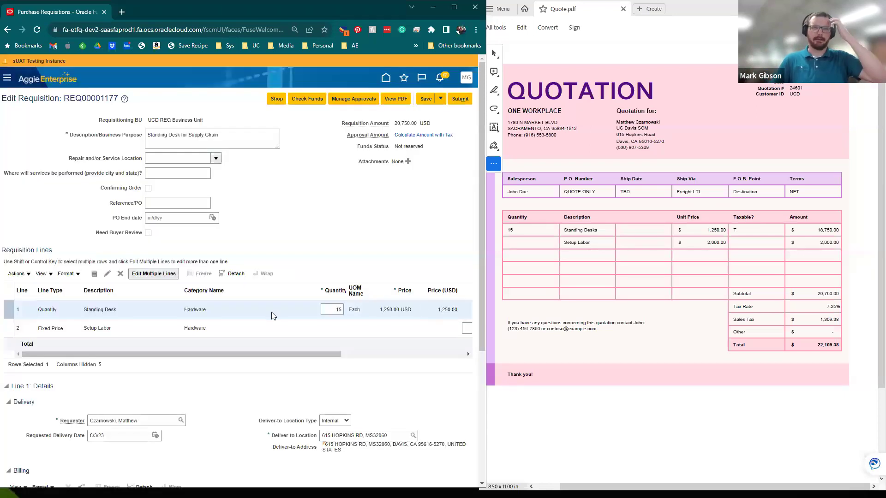
# Attach Quote.pdf to the requisition header as a file with the category To Buyer.
pyautogui.click(408, 162)
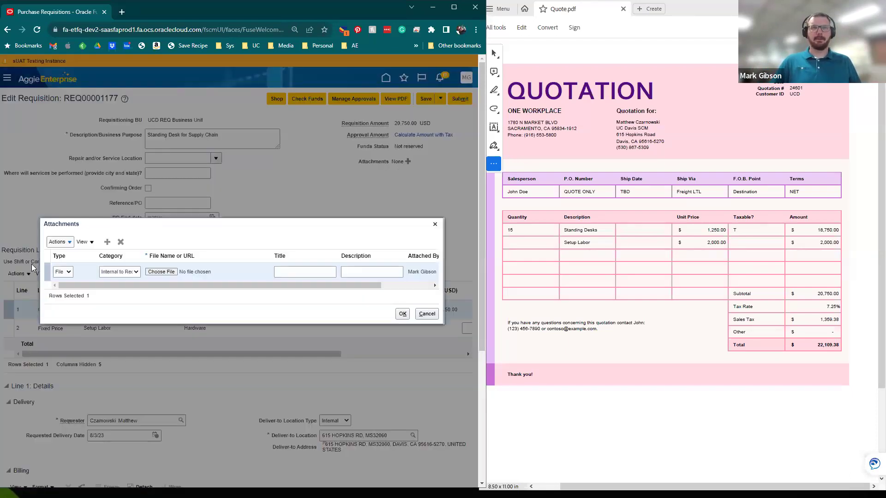
pyautogui.click(131, 272)
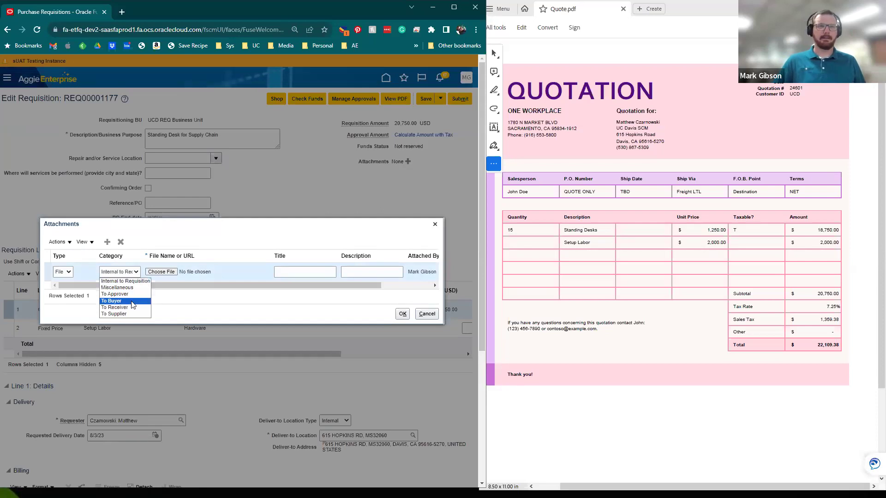
pyautogui.click(132, 304)
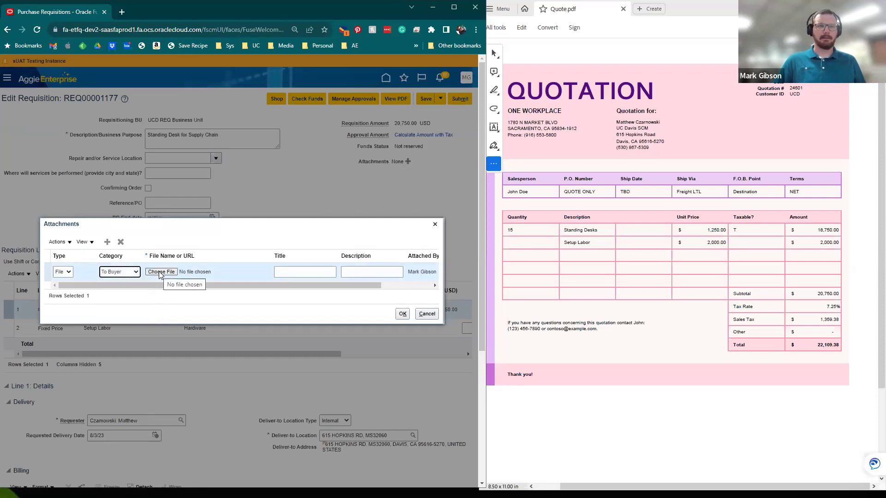
pyautogui.click(163, 273)
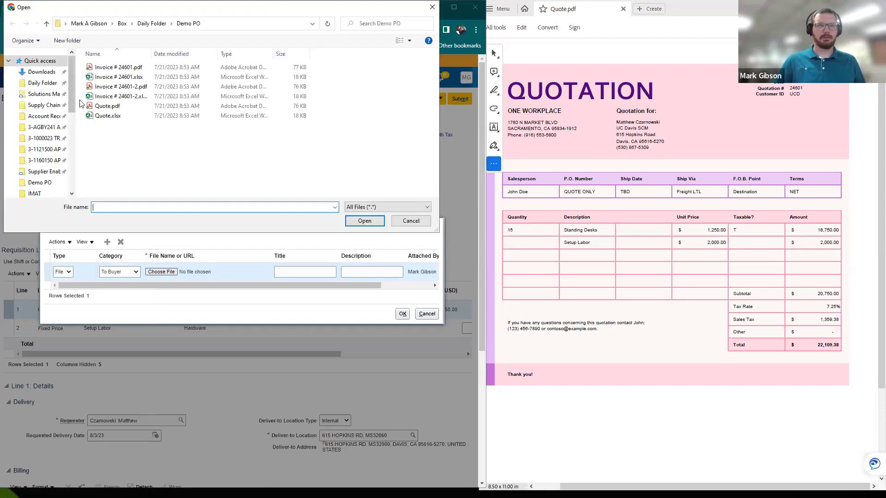
pyautogui.click(107, 106)
pyautogui.click(374, 221)
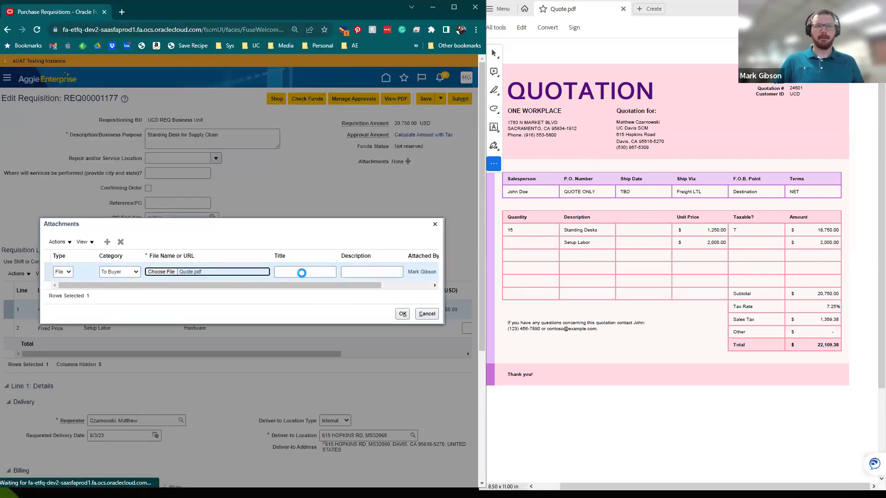
# Give the Quote.pdf attachment the description "Quote 24601" and confirm the attachment.
pyautogui.click(359, 270)
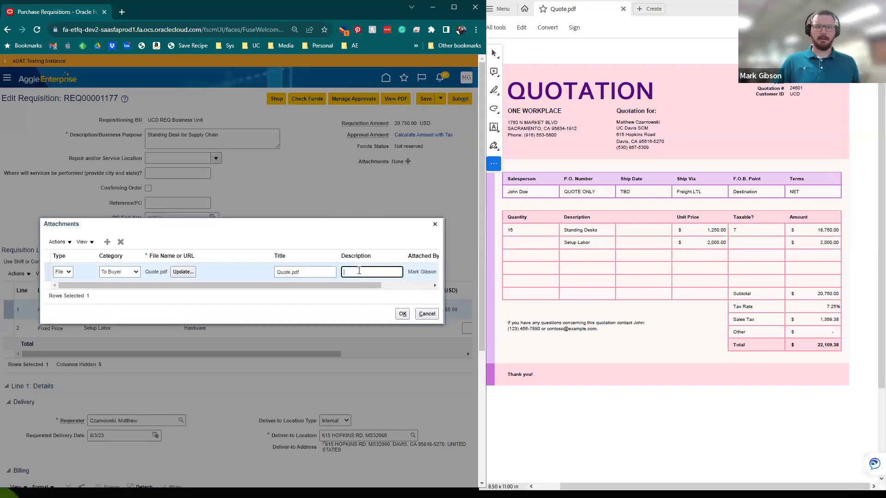
pyautogui.write('Quote')
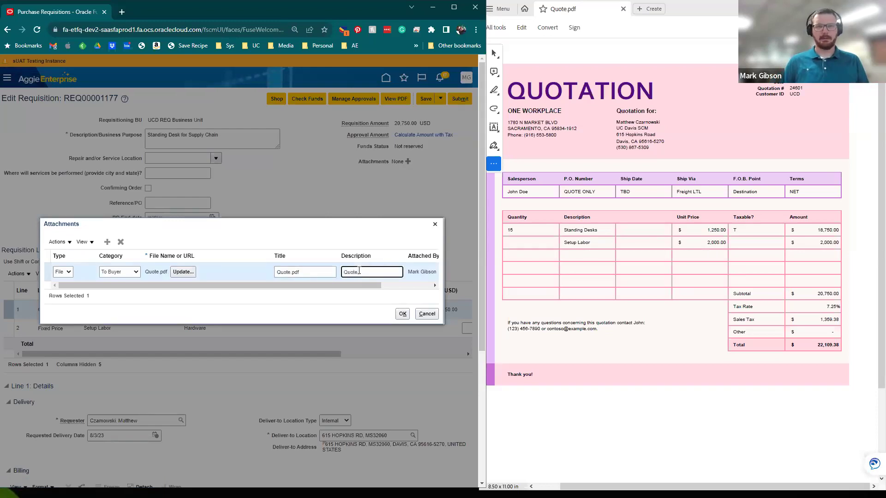
pyautogui.write(' 24601')
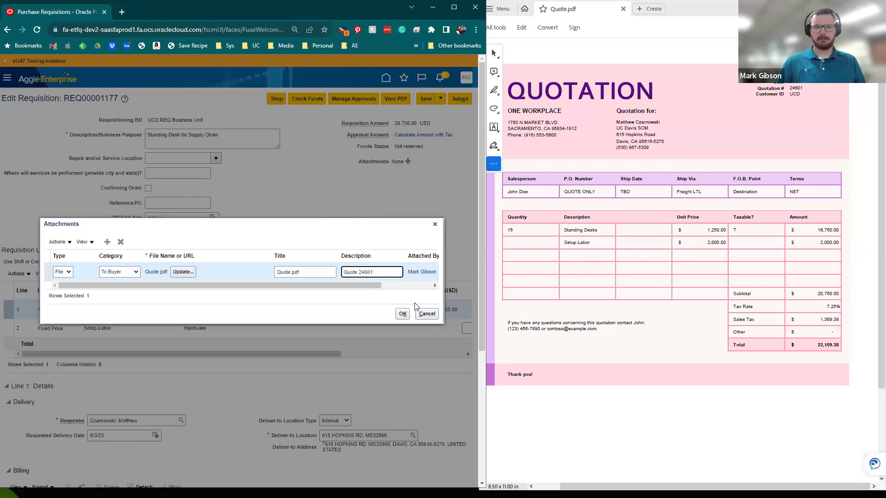
pyautogui.click(402, 314)
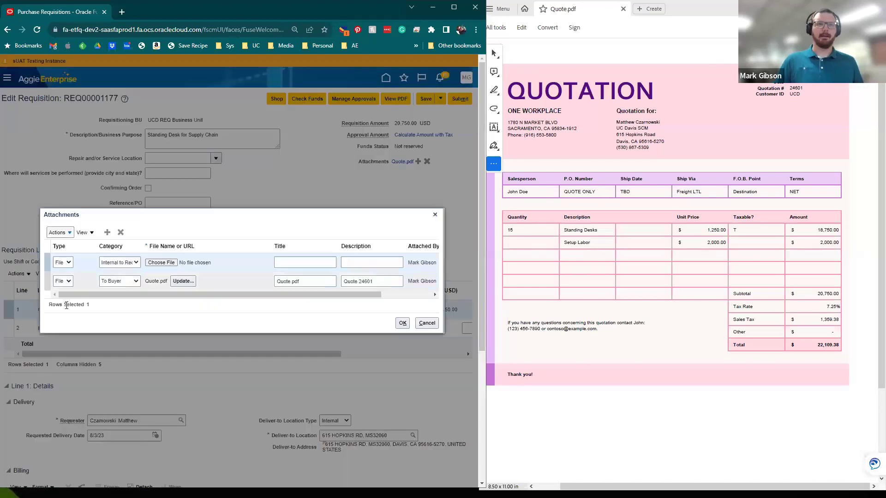
# Add a Text attachment with category To Supplier reading "Quote # 24601 Dated 7/25/2023", and submit the requisition for approval.
pyautogui.click(114, 266)
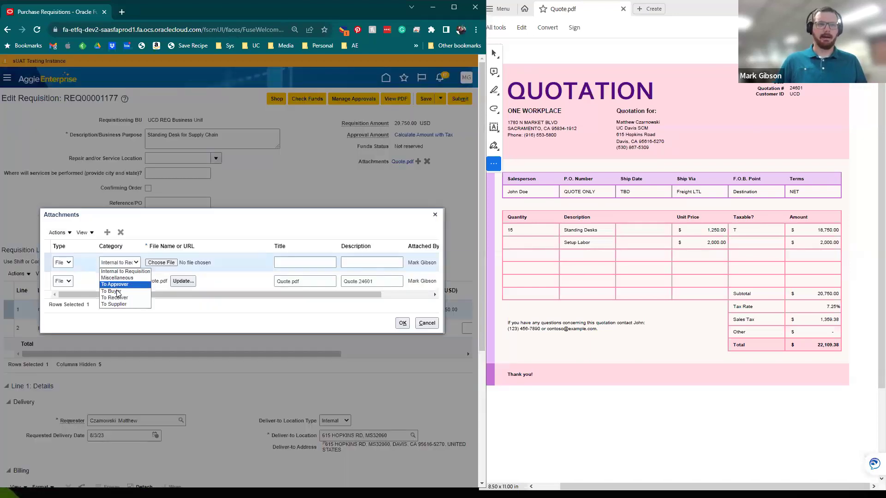
pyautogui.click(118, 304)
pyautogui.click(68, 263)
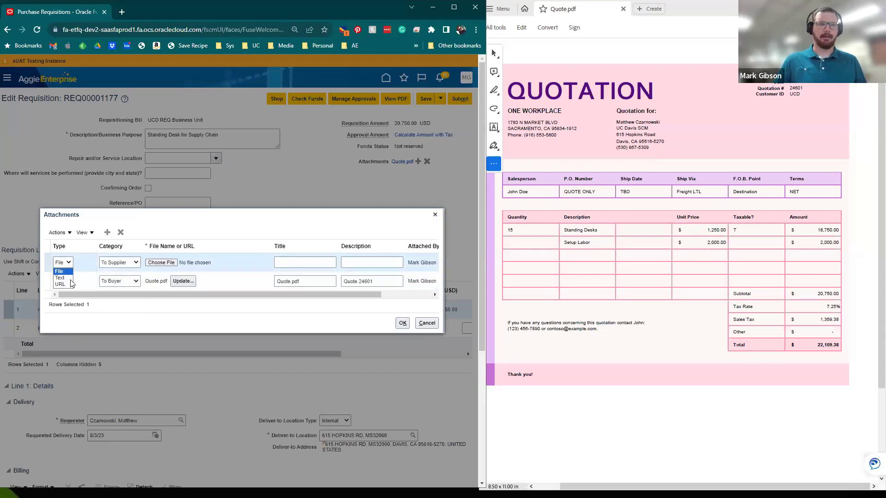
pyautogui.click(63, 279)
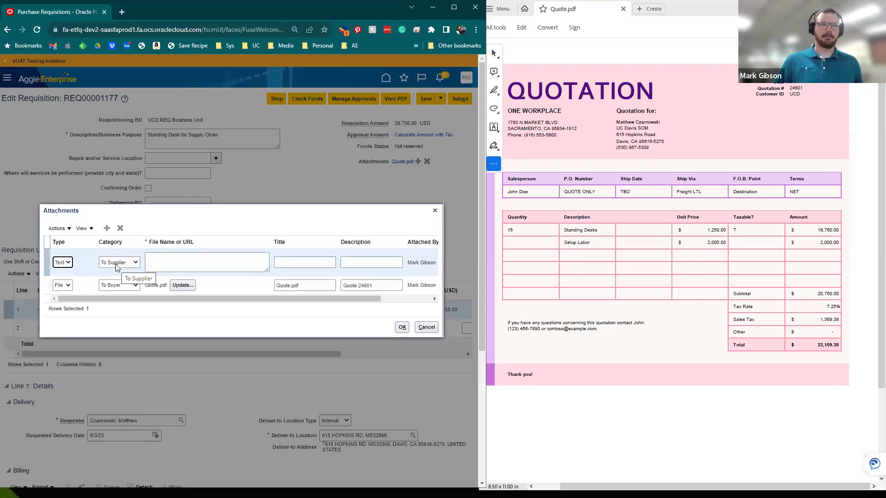
pyautogui.click(167, 260)
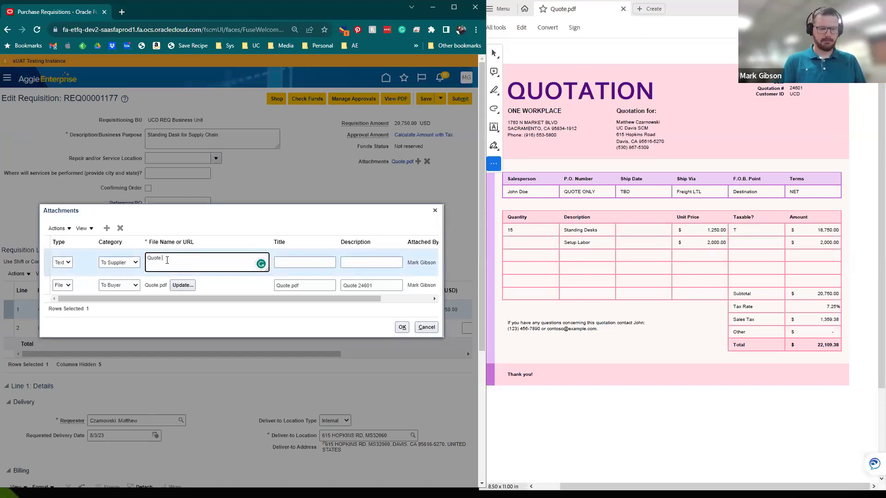
pyautogui.write('Quote # 24601 Dated 7/25/2023')
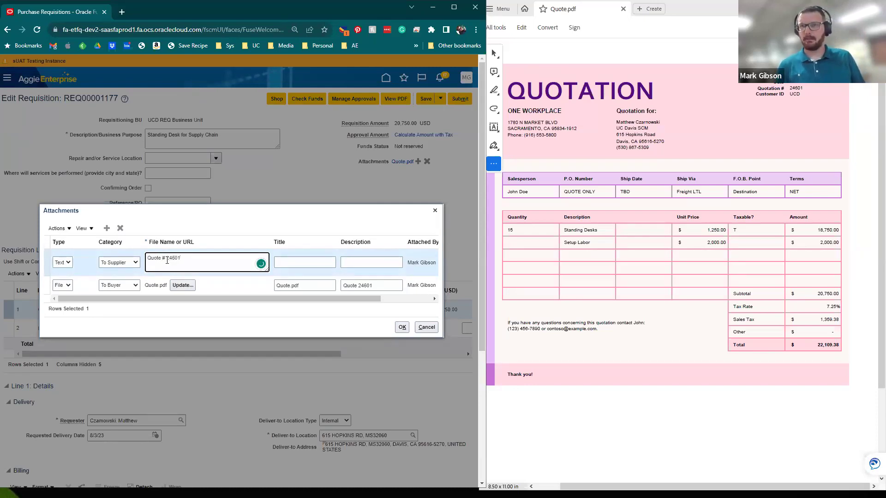
pyautogui.click(402, 328)
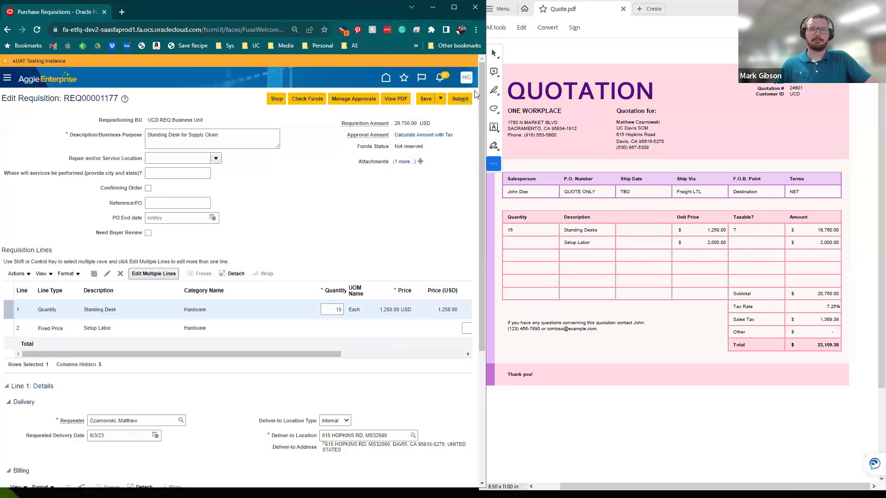
pyautogui.click(459, 99)
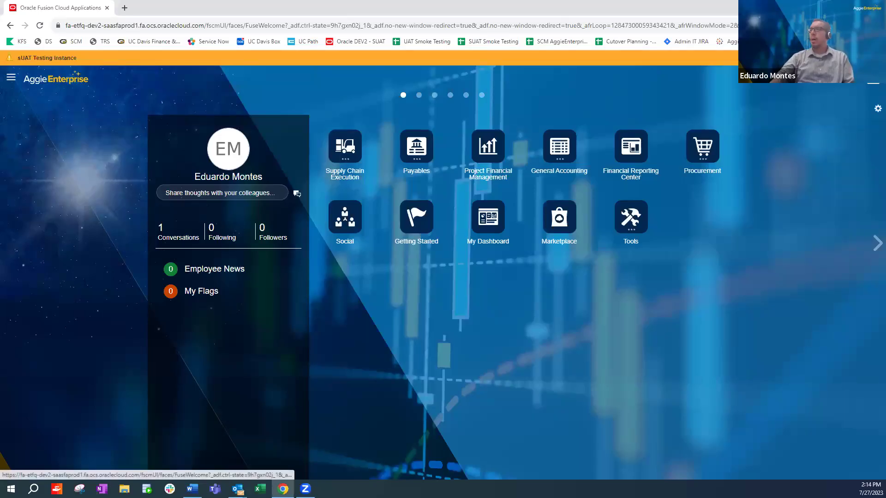
# As the approver, open the pending approval notification for the newly submitted standing desk requisition.
pyautogui.click(757, 78)
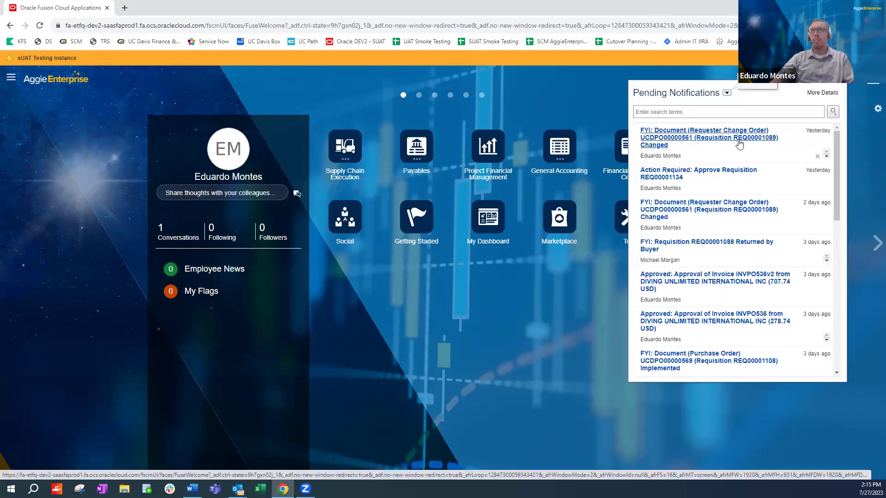
pyautogui.click(563, 77)
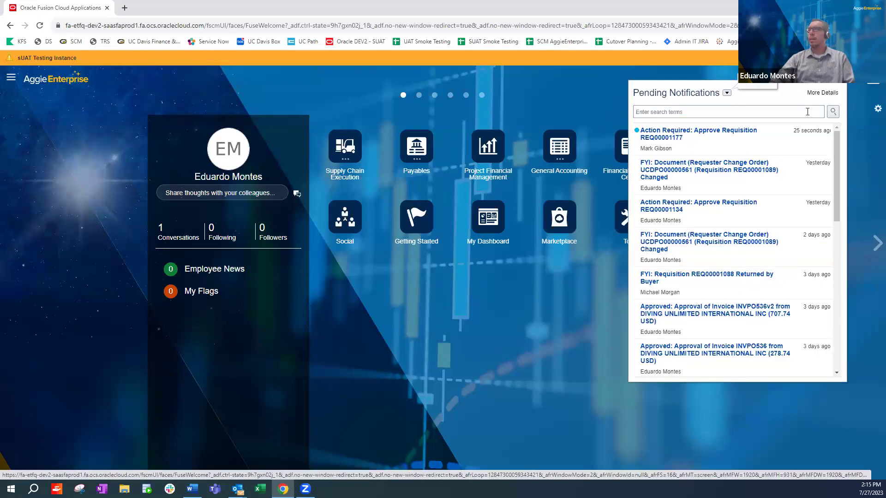
pyautogui.click(716, 134)
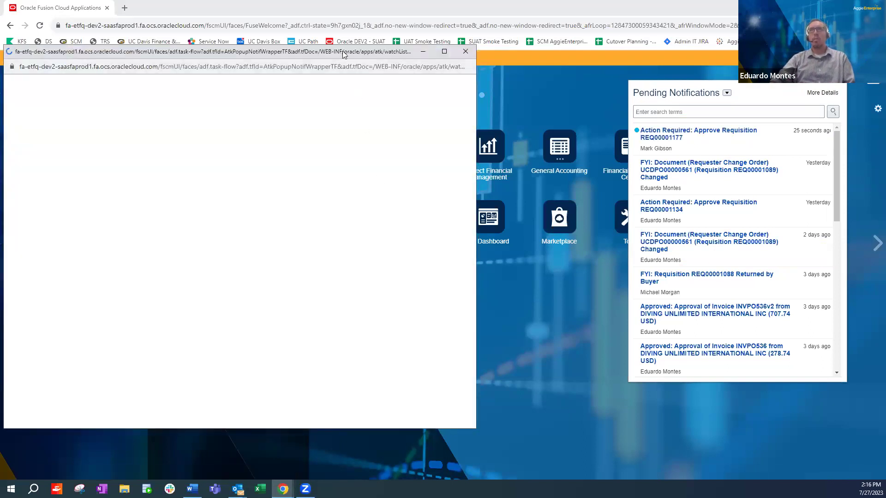
pyautogui.moveTo(343, 55); pyautogui.dragTo(349, 16)
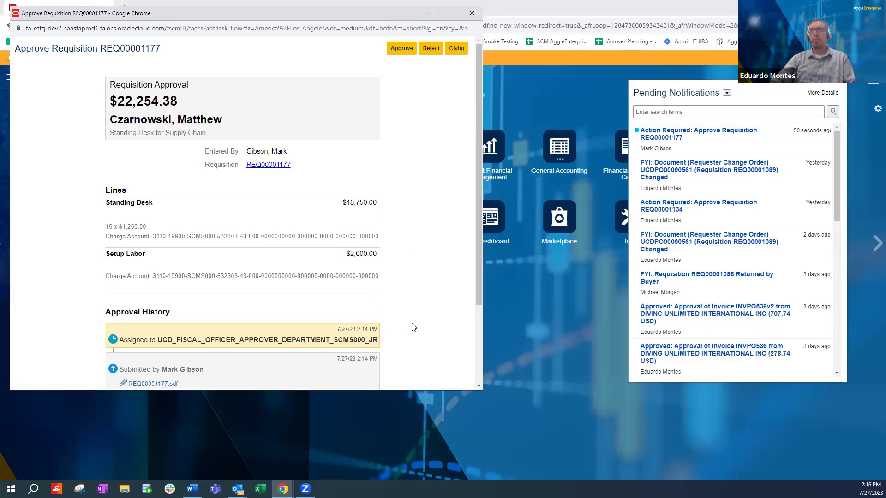
# Claim the requisition's approval task and open the list of actions available for it.
pyautogui.click(452, 51)
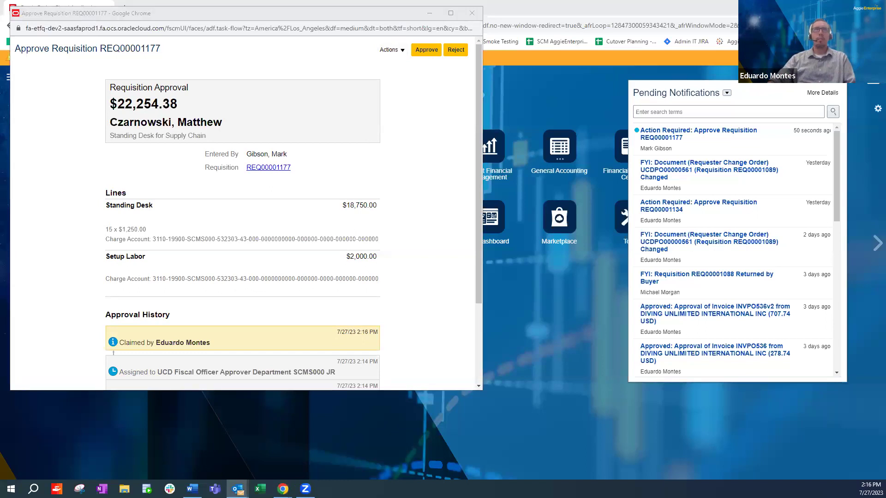
pyautogui.click(396, 54)
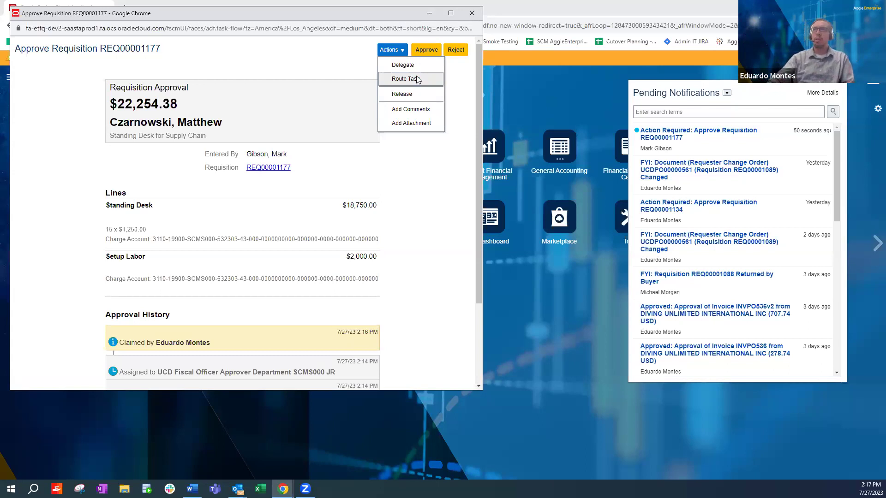
pyautogui.click(404, 78)
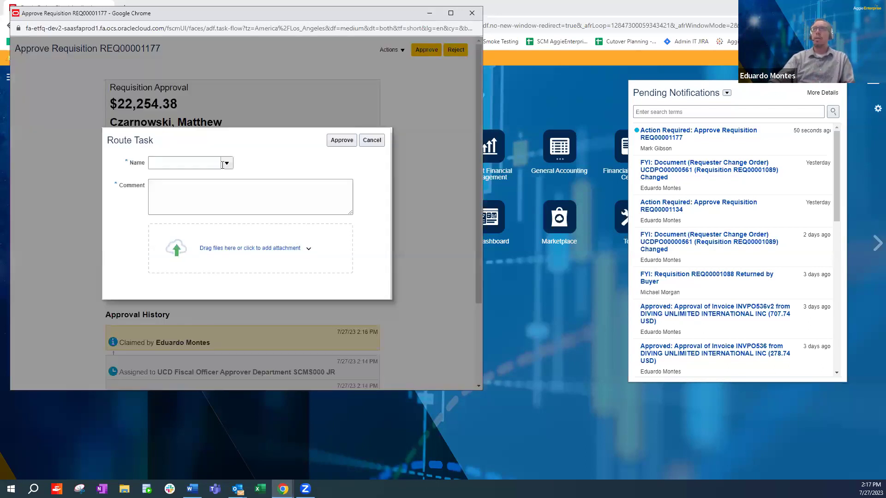
pyautogui.click(170, 162)
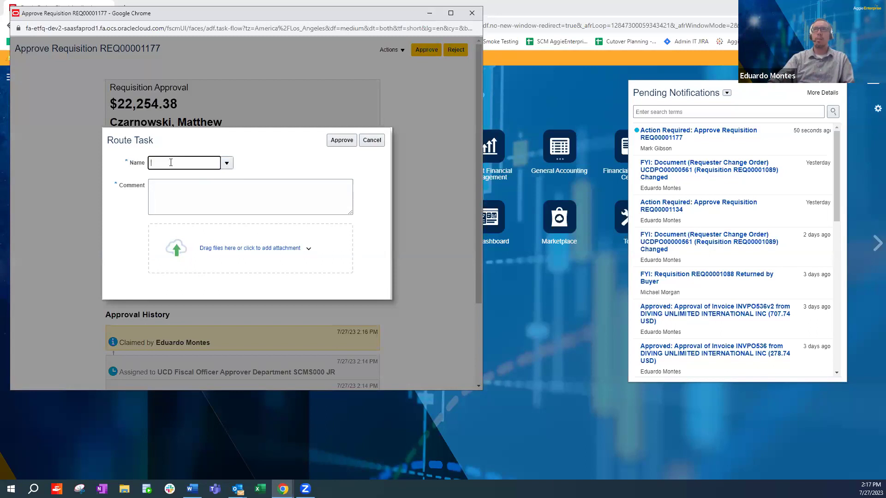
pyautogui.click(192, 186)
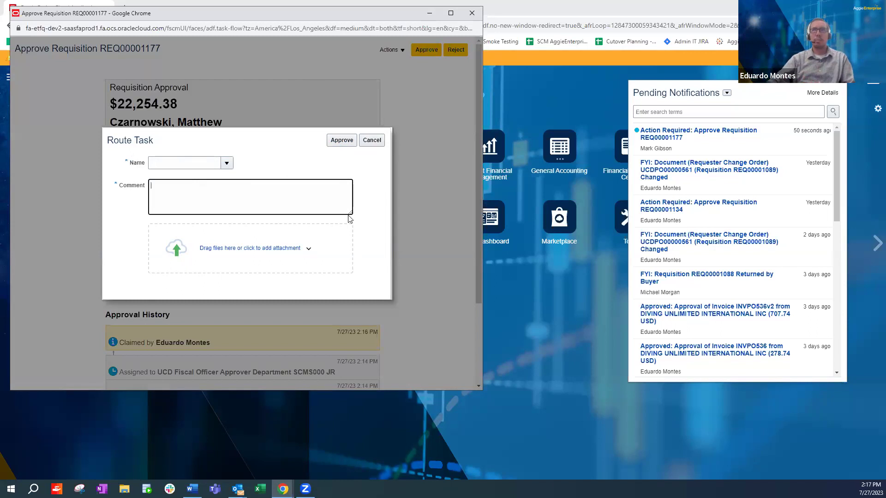
pyautogui.click(373, 141)
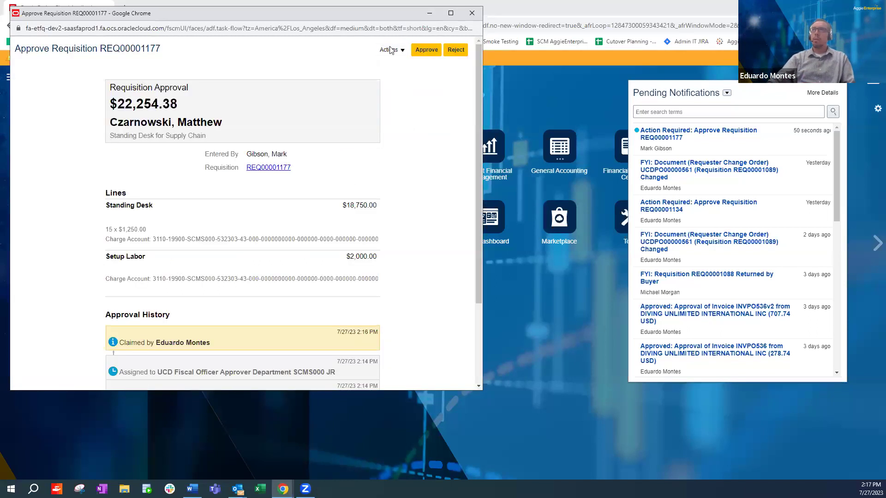
pyautogui.click(390, 49)
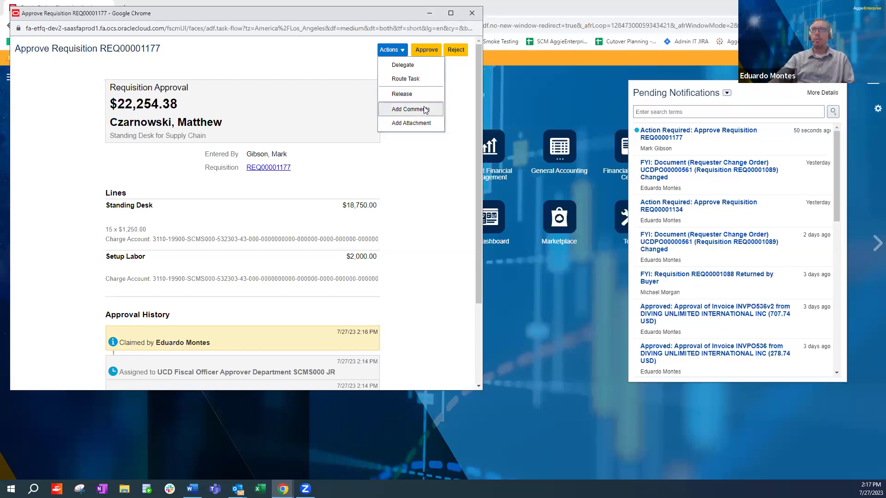
pyautogui.click(418, 172)
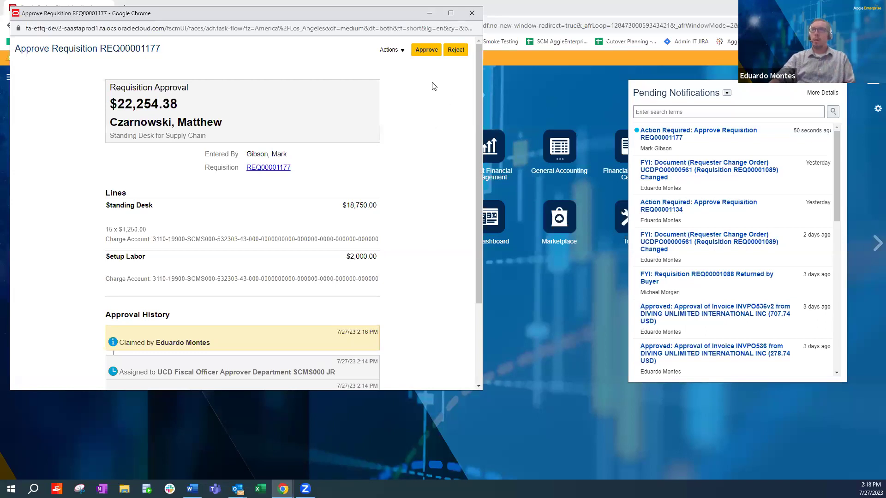
# Approve the standing desk requisition with the comment "All looks good" and submit the approval.
pyautogui.click(427, 51)
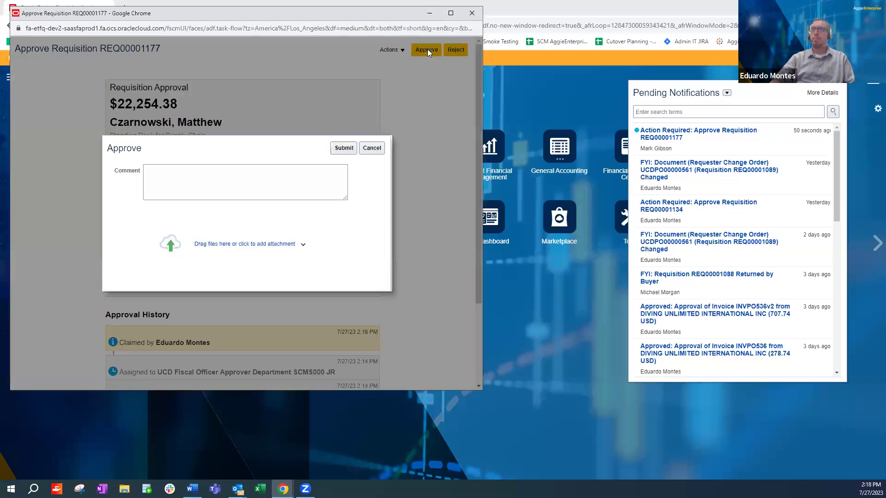
pyautogui.click(301, 167)
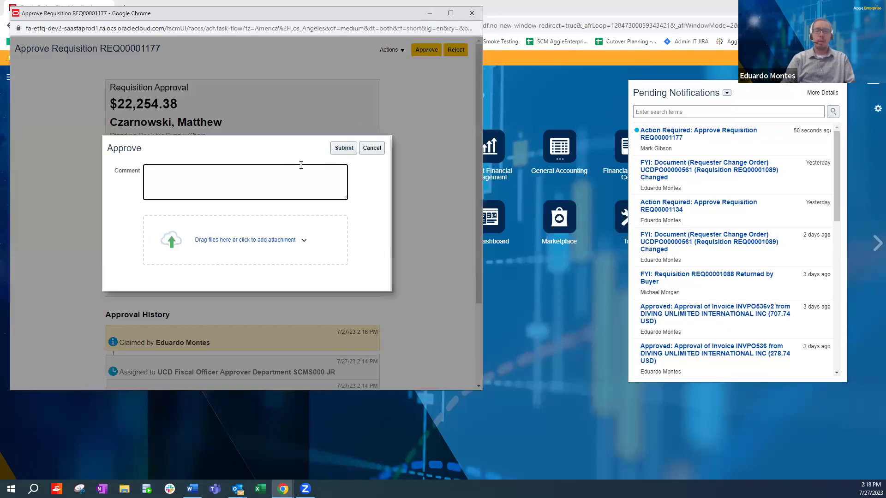
pyautogui.write('All ')
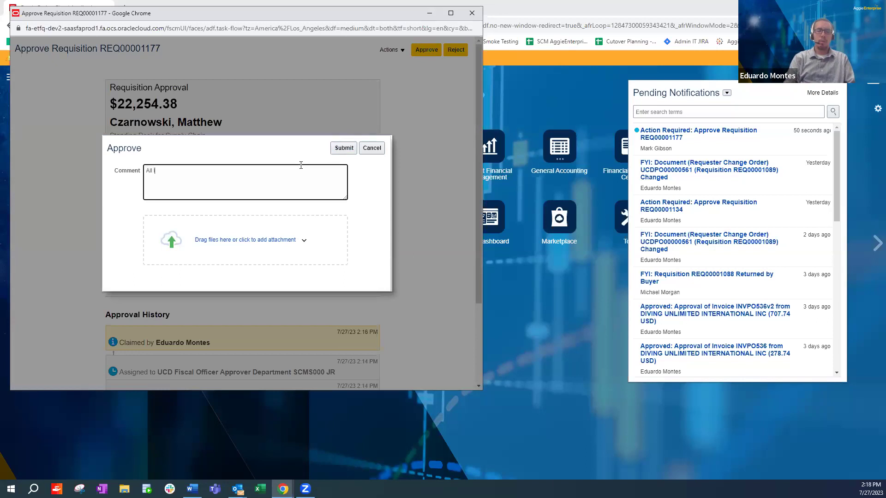
pyautogui.write('looks good')
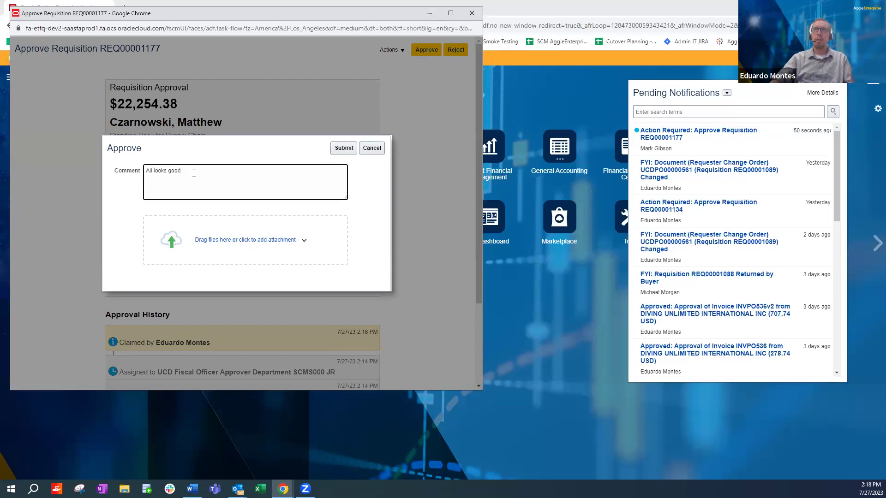
pyautogui.click(344, 148)
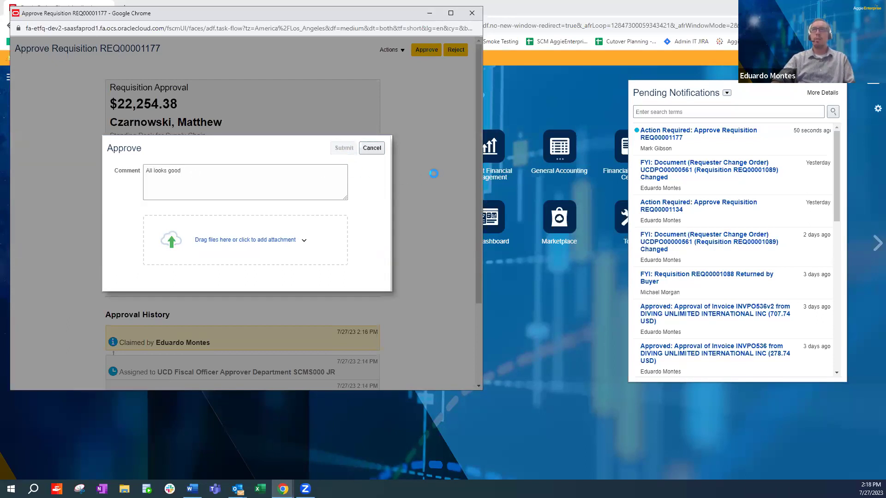
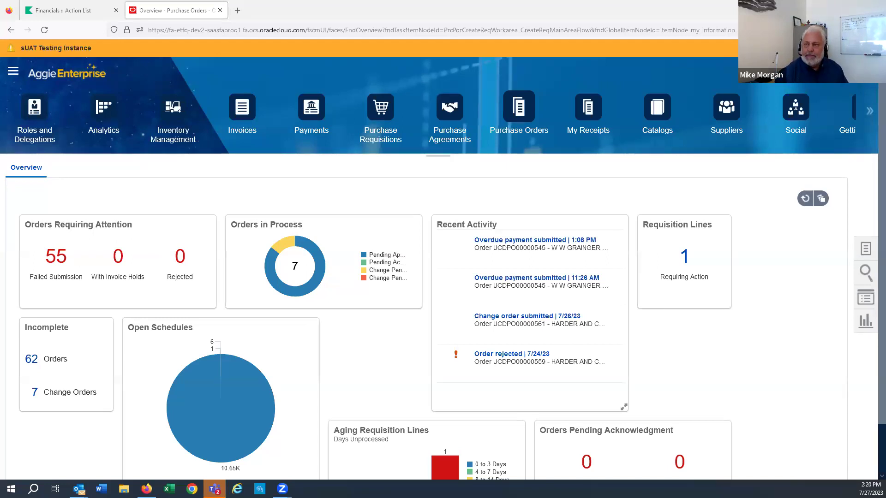
# As the buyer, check the pending notifications, then open Process Requisitions and select the "test" requisition line.
pyautogui.click(738, 72)
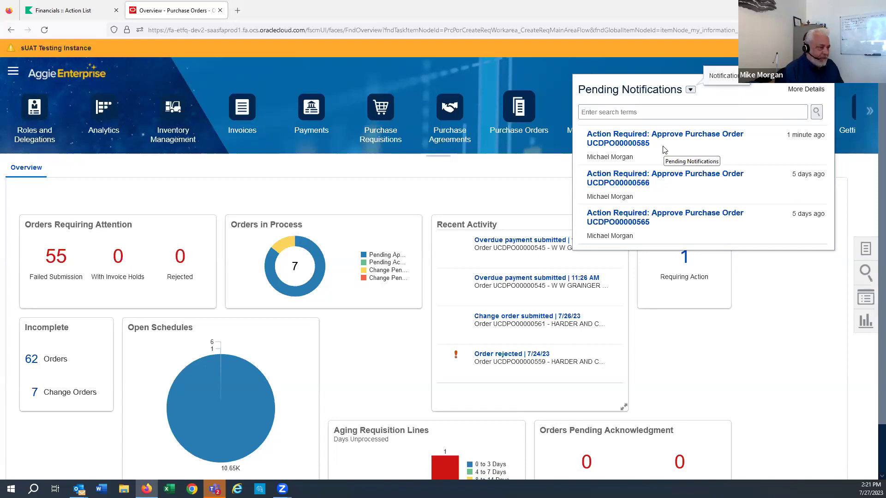
pyautogui.click(417, 188)
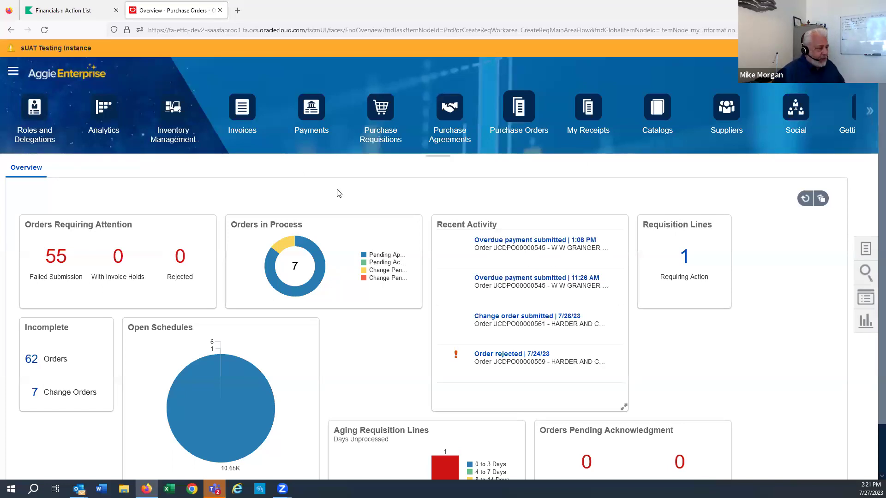
pyautogui.click(872, 253)
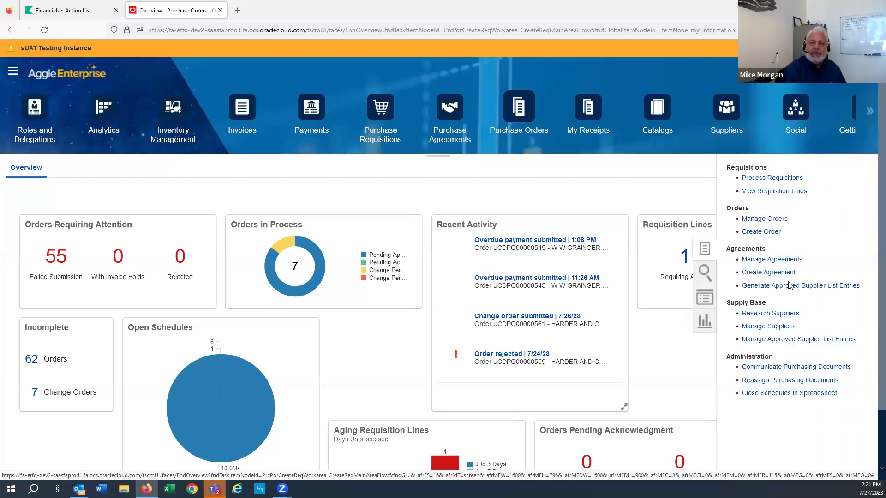
pyautogui.click(773, 178)
pyautogui.scroll(-1, 76, 300)
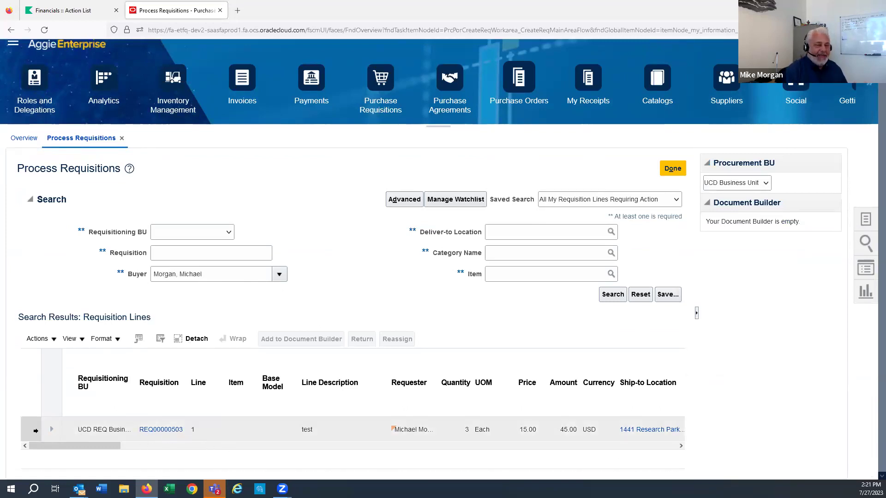
pyautogui.click(34, 430)
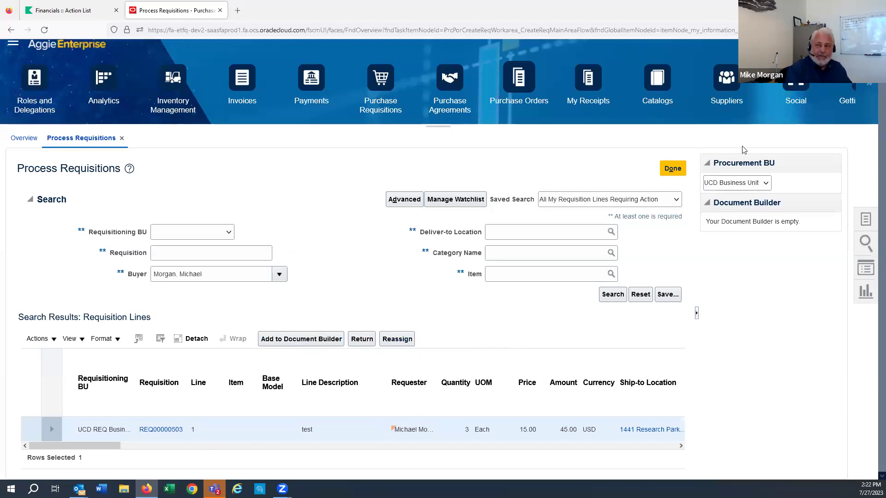
# Open the newest pending purchase order approval, for One Workplace, and review its header, lines and approvals.
pyautogui.scroll(2, 710, 336)
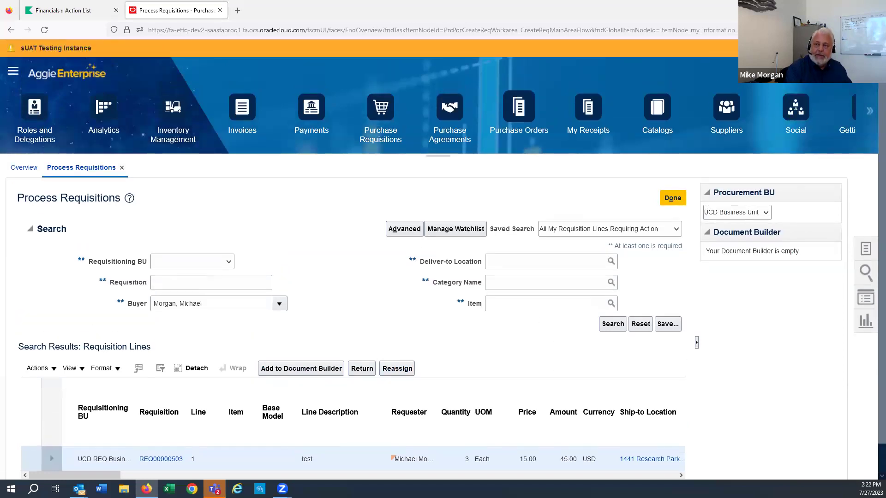
pyautogui.click(748, 71)
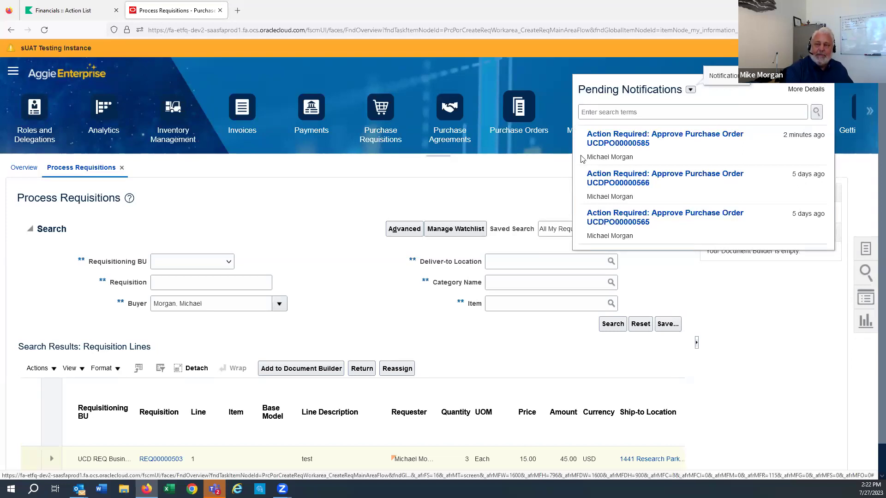
pyautogui.click(625, 139)
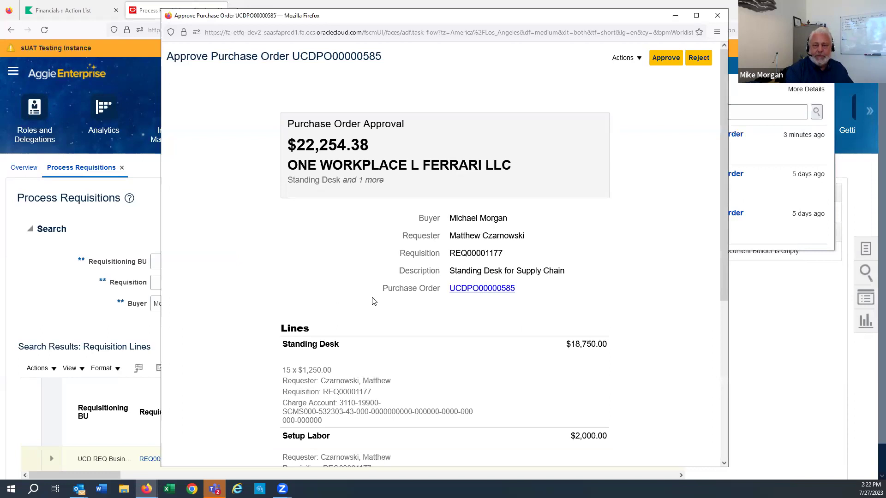
pyautogui.scroll(-3, 383, 269)
pyautogui.scroll(-3, 383, 270)
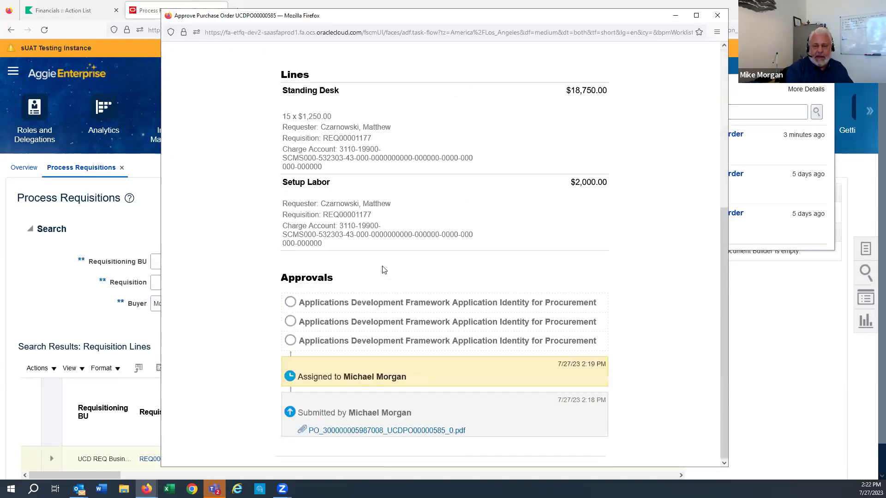
pyautogui.scroll(3, 378, 288)
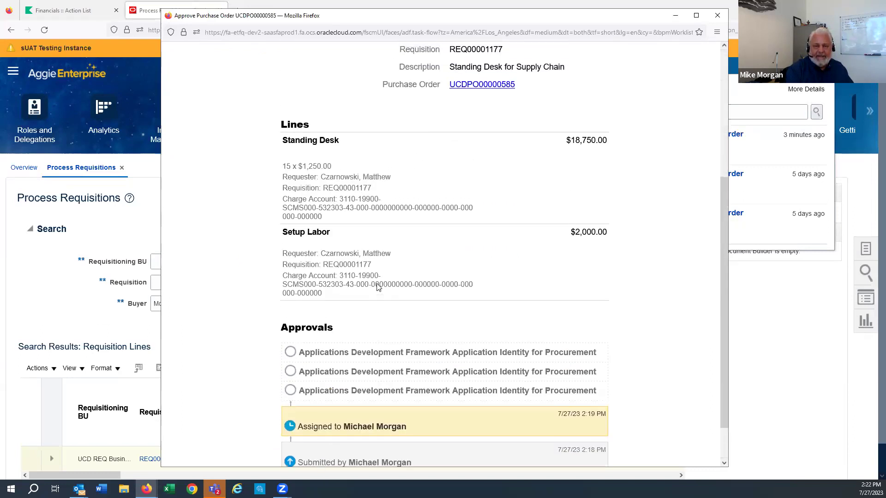
pyautogui.scroll(1, 377, 285)
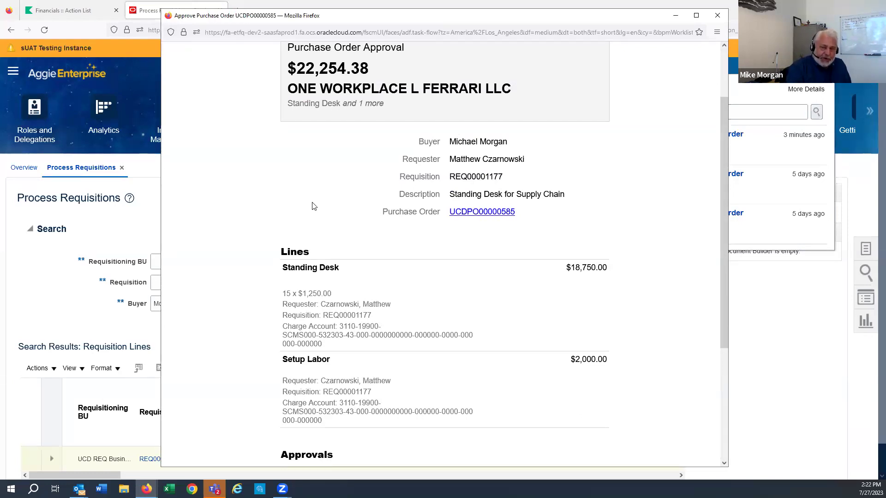
pyautogui.scroll(-1, 312, 206)
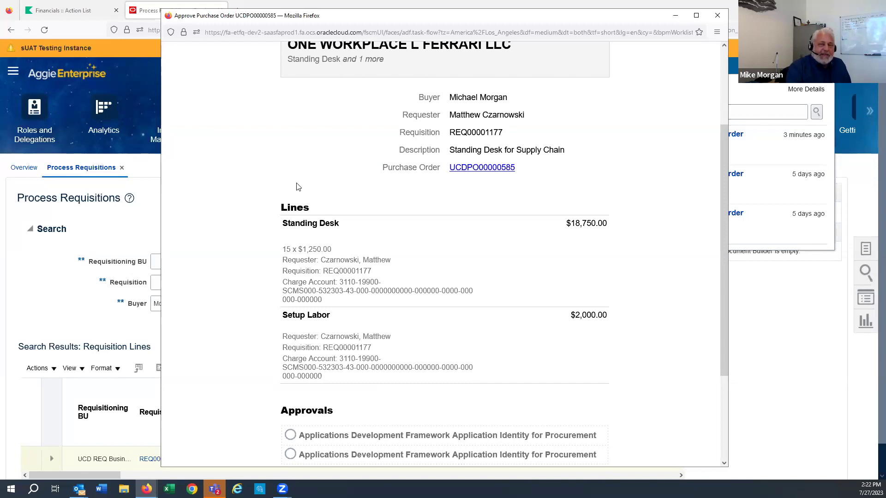
# Open the full One Workplace purchase order from its approval request, maximize the window and view the actions available for the order.
pyautogui.click(471, 169)
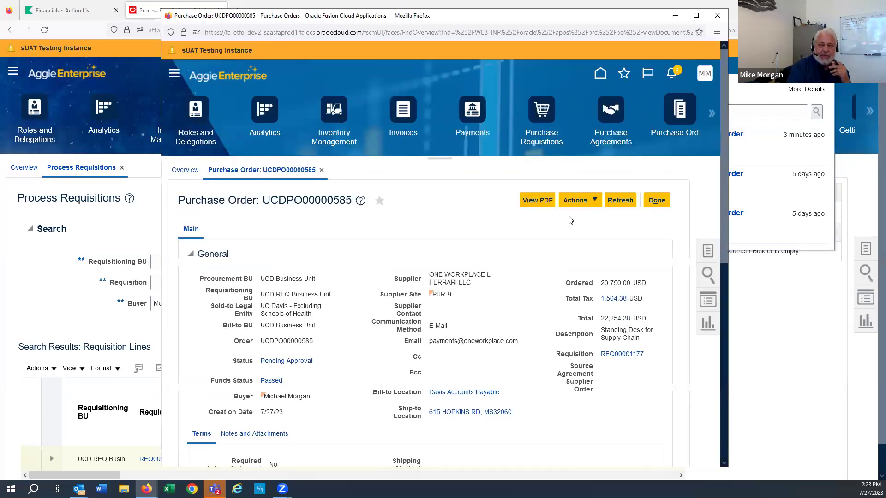
pyautogui.click(695, 14)
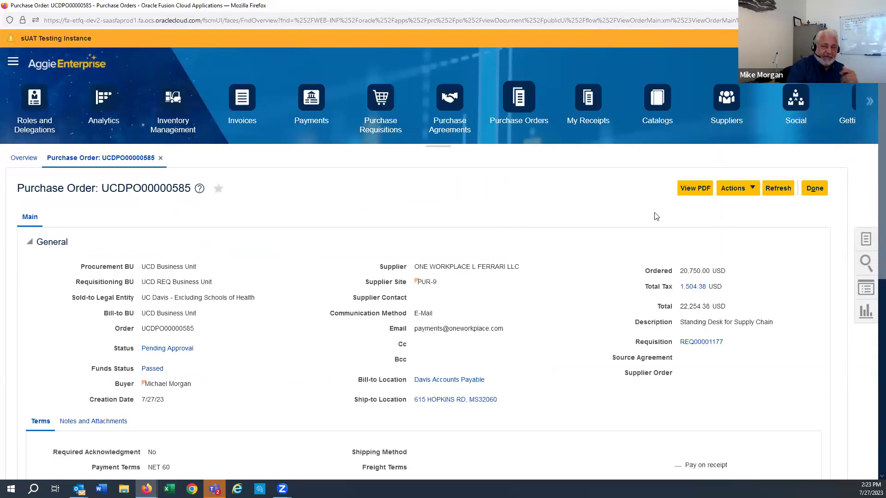
pyautogui.click(737, 190)
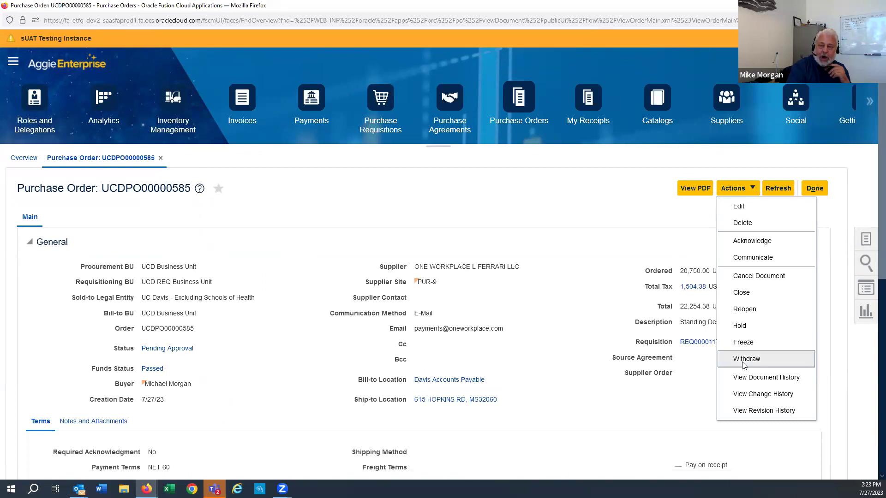
pyautogui.click(565, 203)
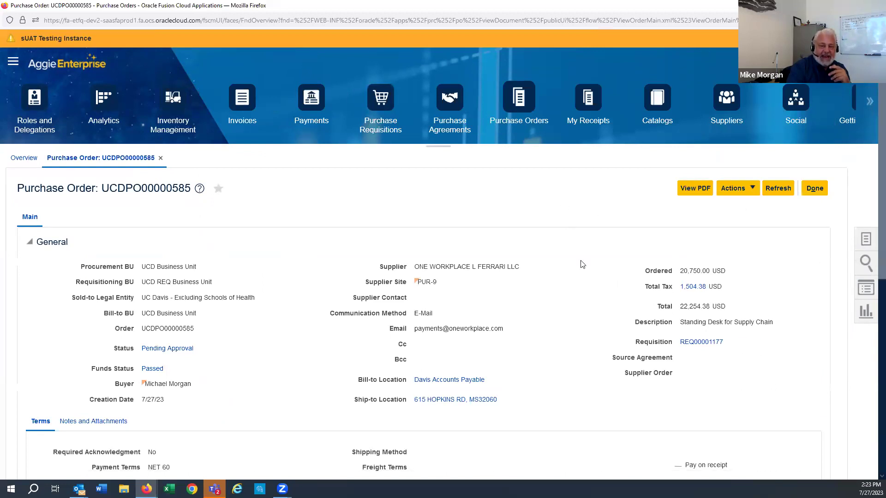
# Review the purchase order's notes and attachments, additional information and order lines.
pyautogui.scroll(-3, 581, 264)
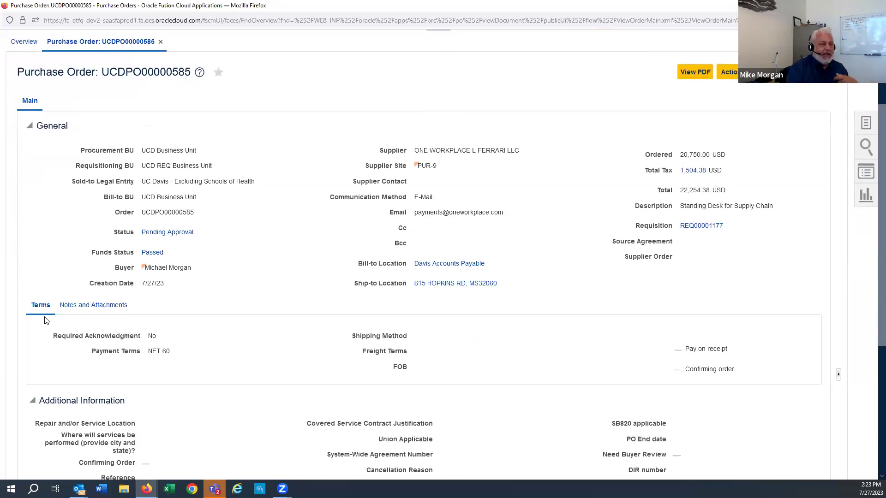
pyautogui.click(89, 305)
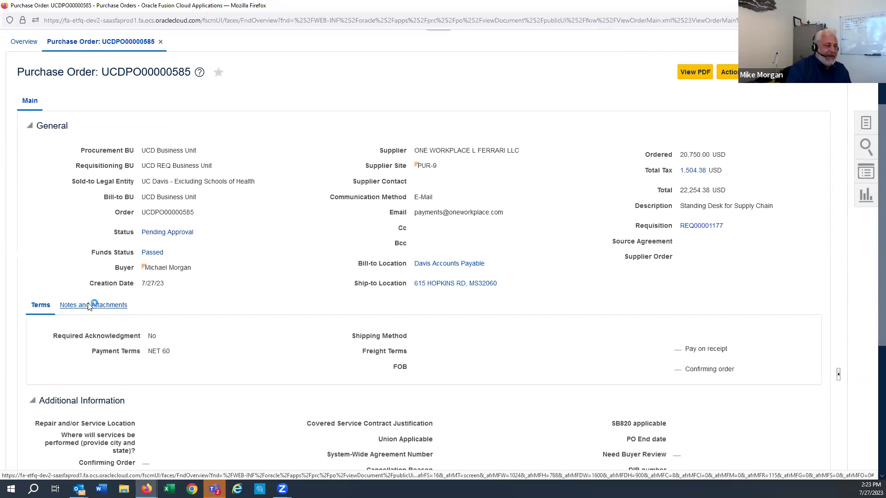
pyautogui.scroll(-5, 190, 316)
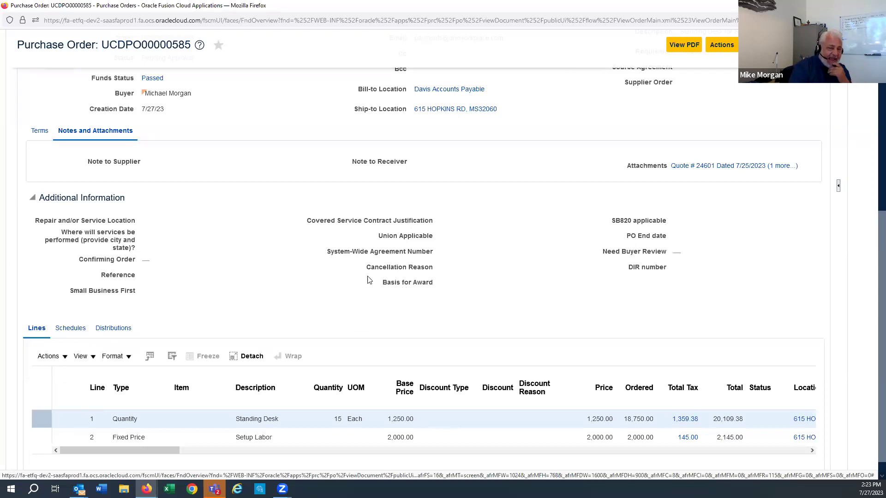
pyautogui.scroll(-1, 343, 289)
pyautogui.scroll(6, 344, 289)
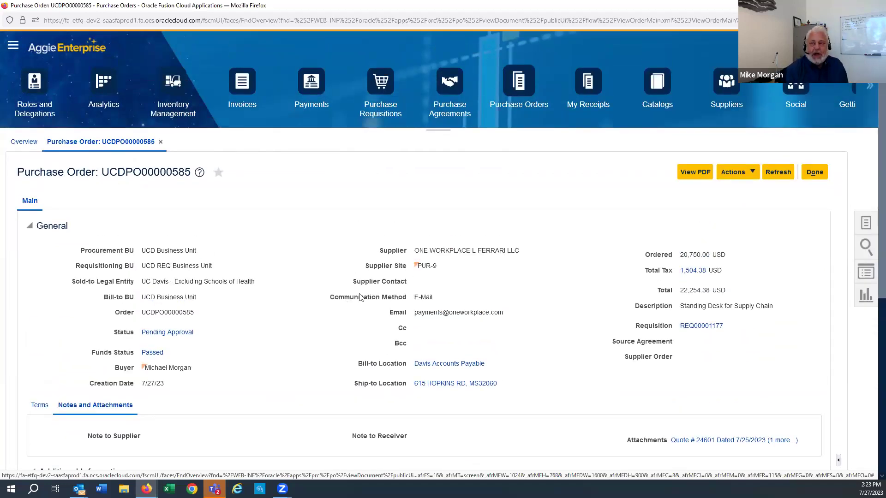
# Return to the One Workplace purchase order approval request and open the list of actions available for it.
pyautogui.click(825, 45)
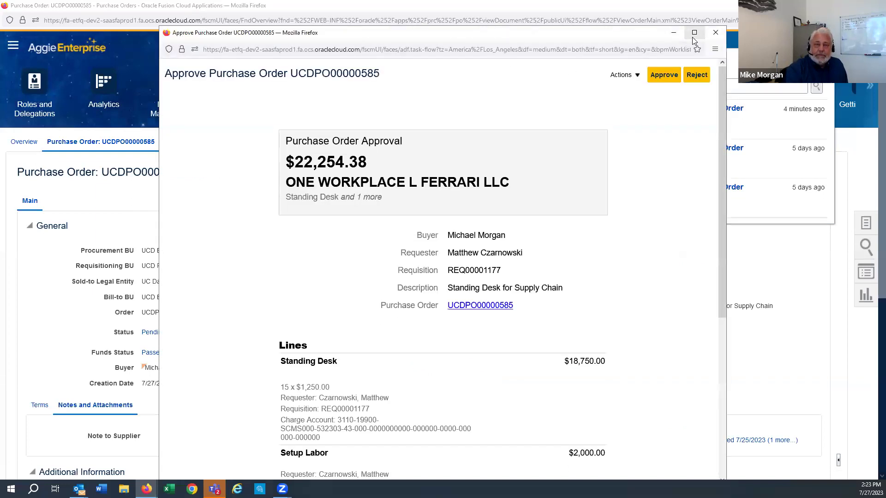
pyautogui.scroll(2, 330, 223)
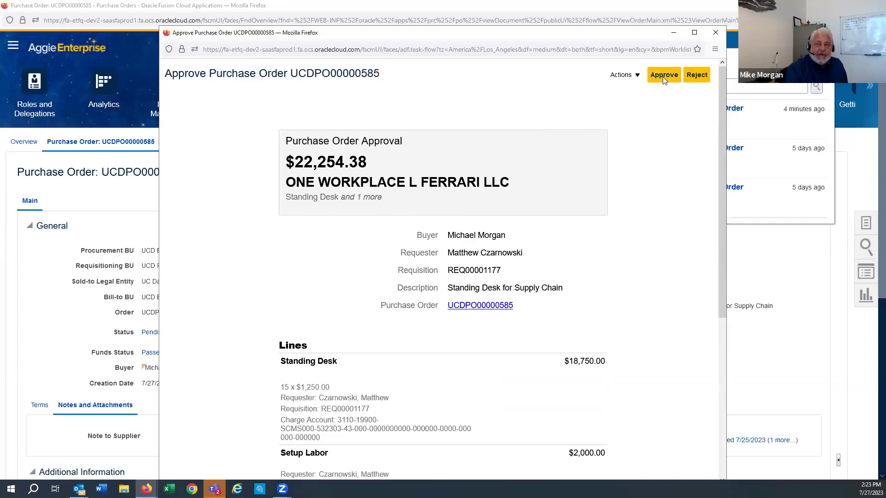
pyautogui.click(622, 75)
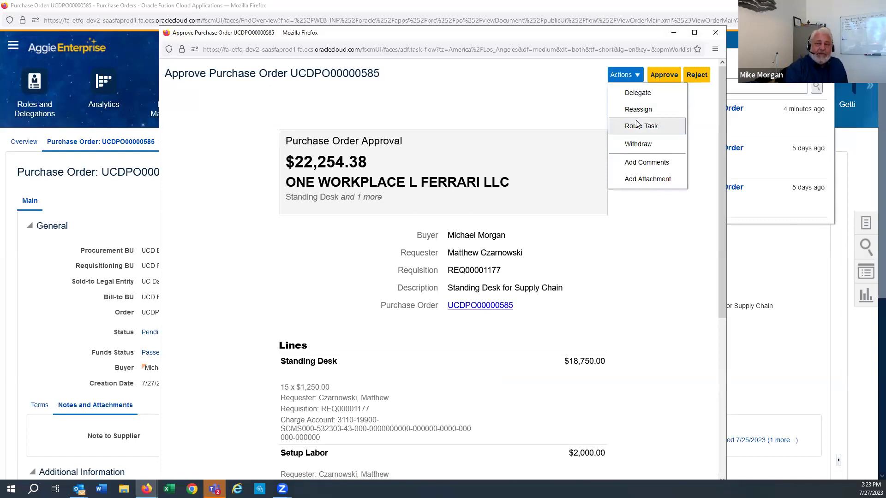
# Approve the One Workplace purchase order from its approval request and dismiss the pending notifications list.
pyautogui.click(636, 211)
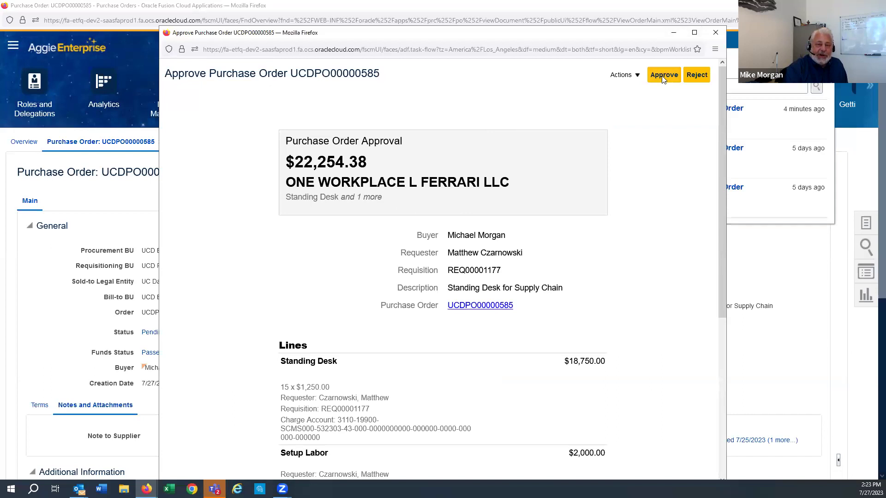
pyautogui.scroll(-1, 530, 157)
pyautogui.scroll(1, 609, 152)
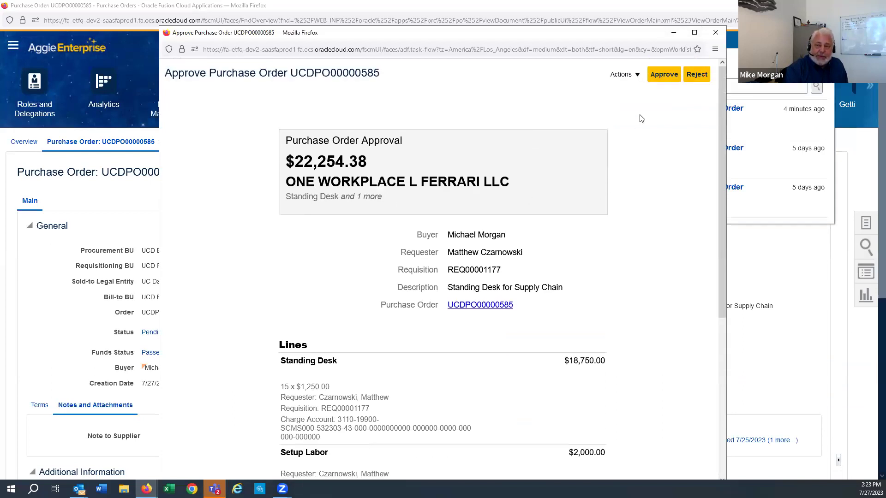
pyautogui.click(664, 75)
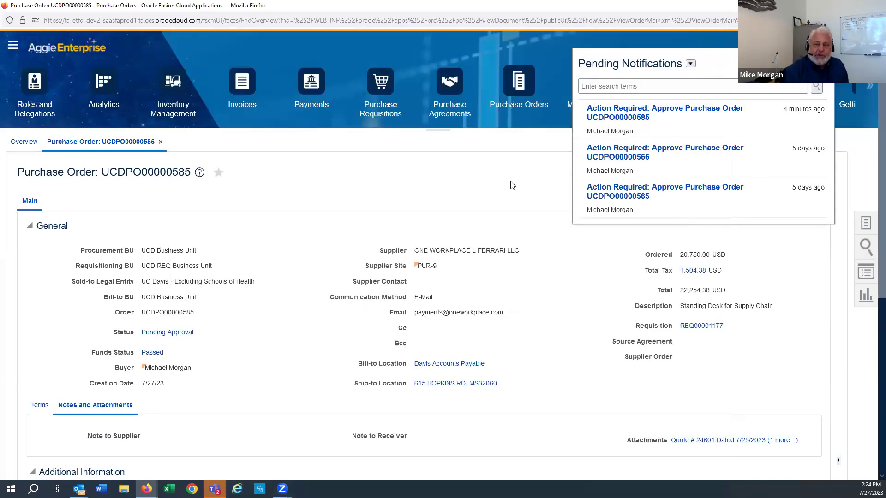
pyautogui.click(483, 184)
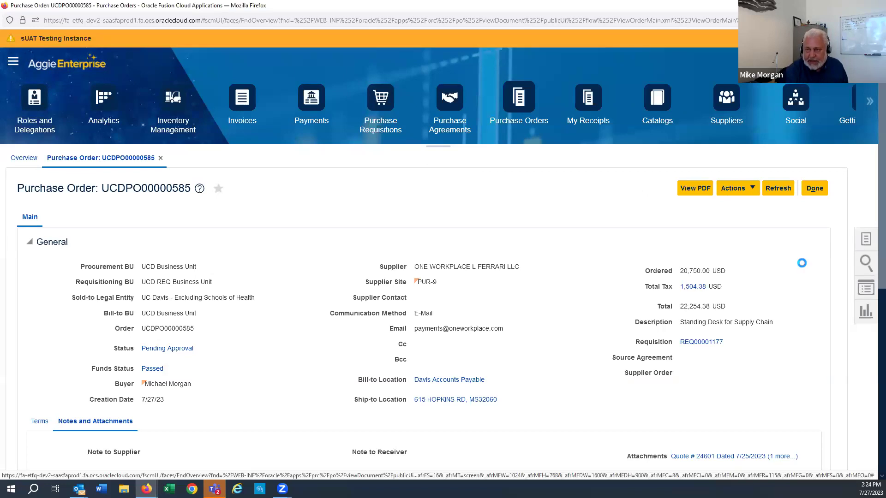
# Open Process Requisitions, select the "test" requisition line and view its Add to Document Builder options without adding it.
pyautogui.click(866, 239)
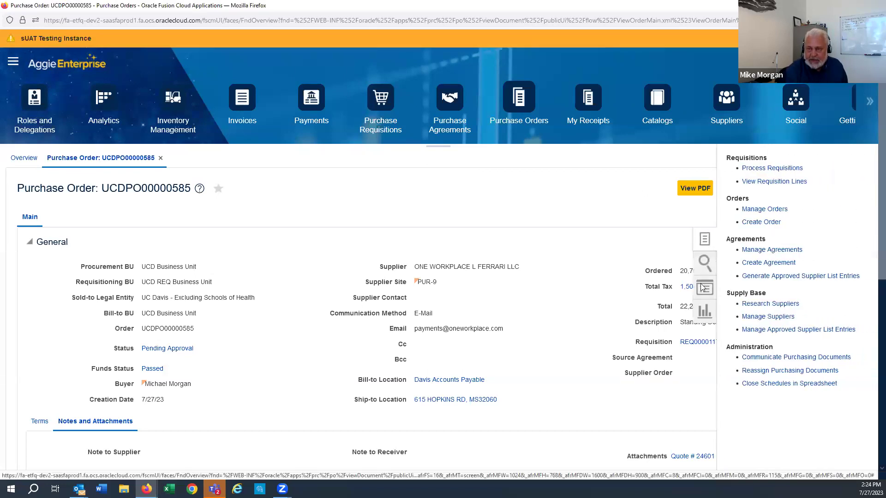
pyautogui.click(776, 170)
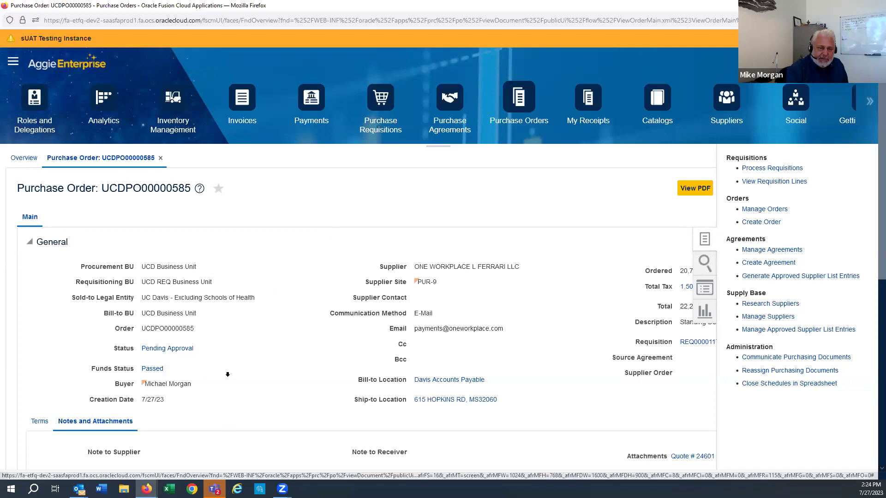
pyautogui.scroll(-1, 36, 450)
pyautogui.click(30, 429)
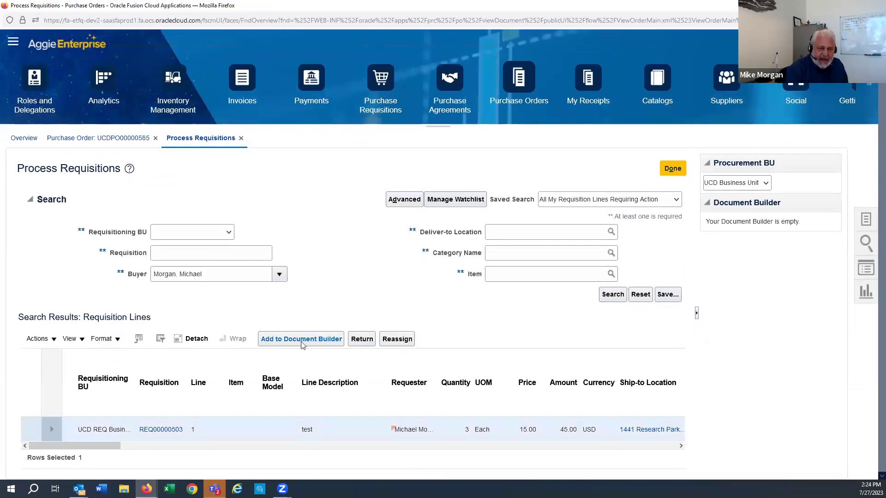
pyautogui.click(302, 341)
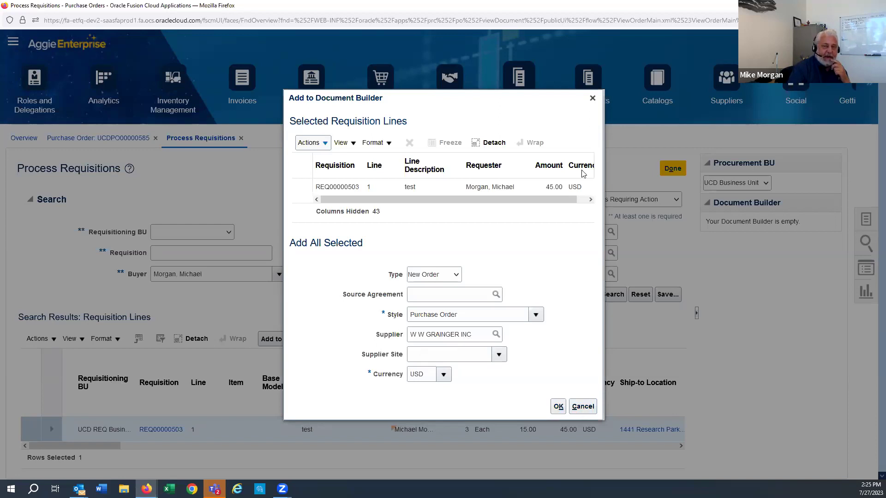
pyautogui.click(593, 98)
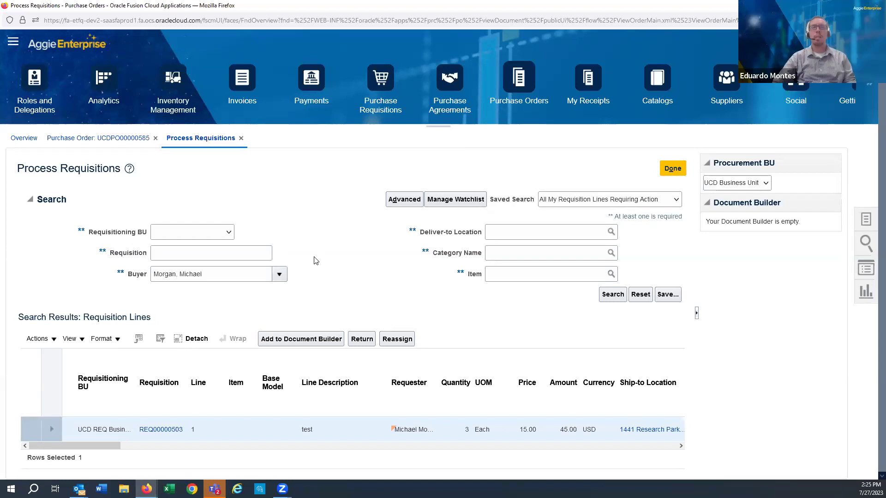
# Clear the buyer filter and search the requisition lines by requisition with "req".
pyautogui.tripleClick(208, 271)
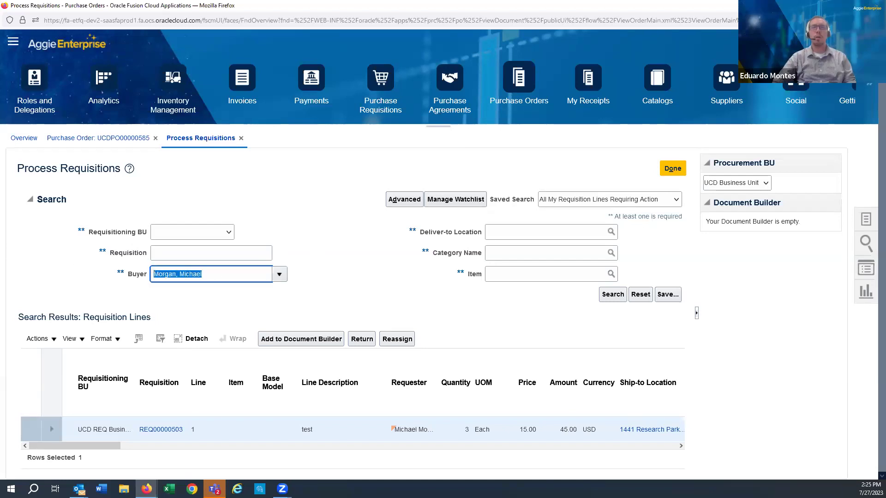
pyautogui.press('BackSpace')
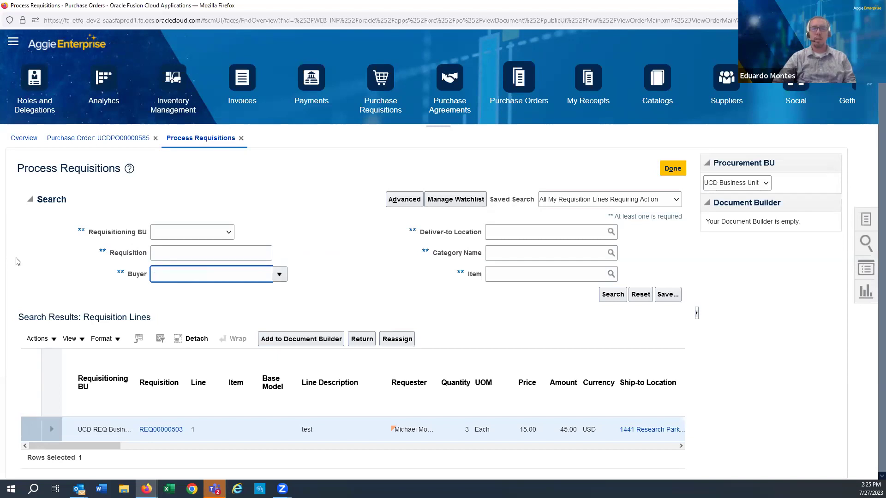
pyautogui.click(157, 249)
pyautogui.write('re')
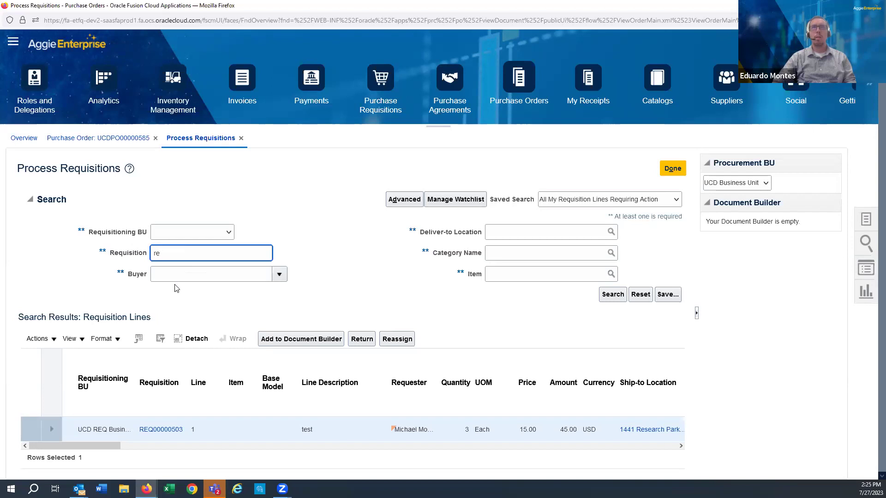
pyautogui.write('q')
pyautogui.click(615, 294)
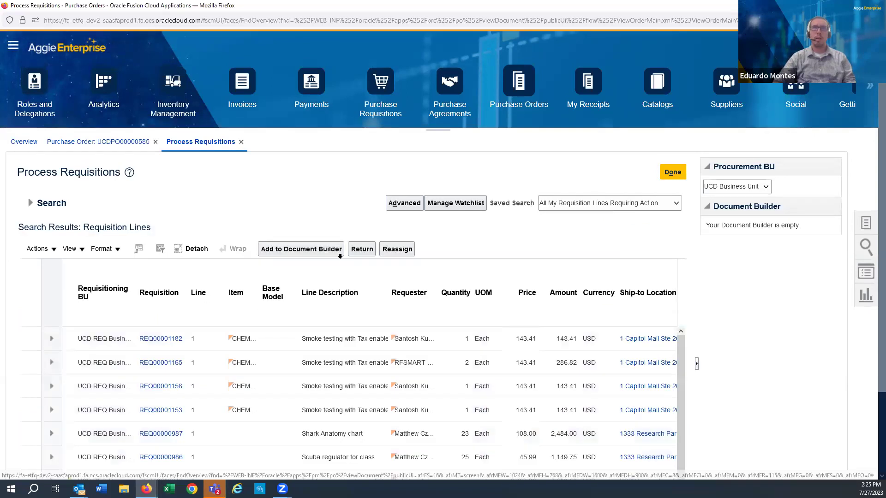
# Look through the requisition lines found and close the Process Requisitions and purchase order pages.
pyautogui.scroll(-2, 267, 303)
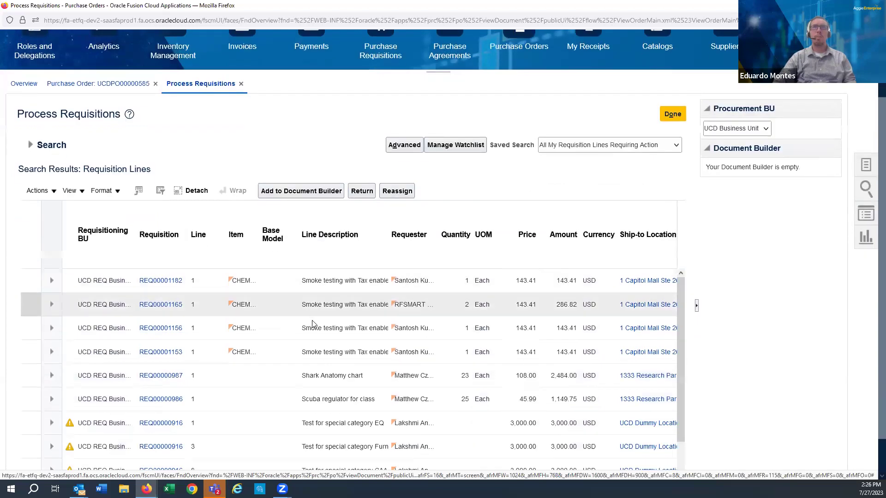
pyautogui.scroll(-1, 313, 323)
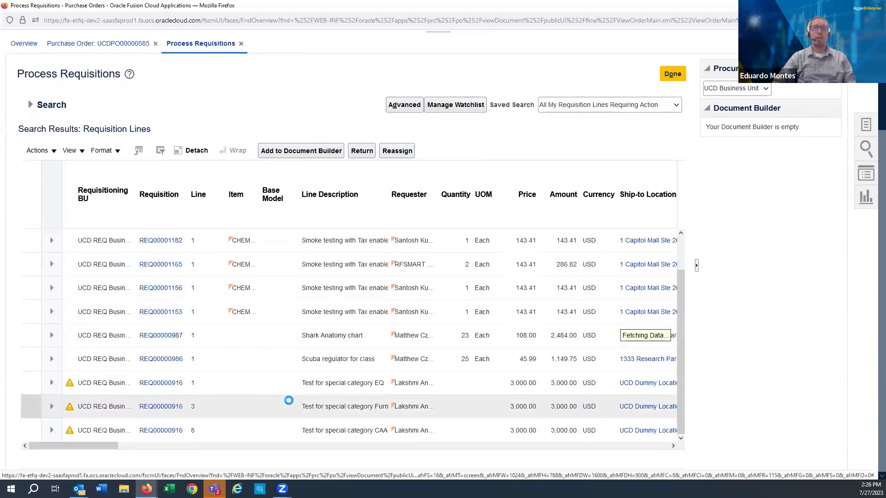
pyautogui.scroll(3, 289, 401)
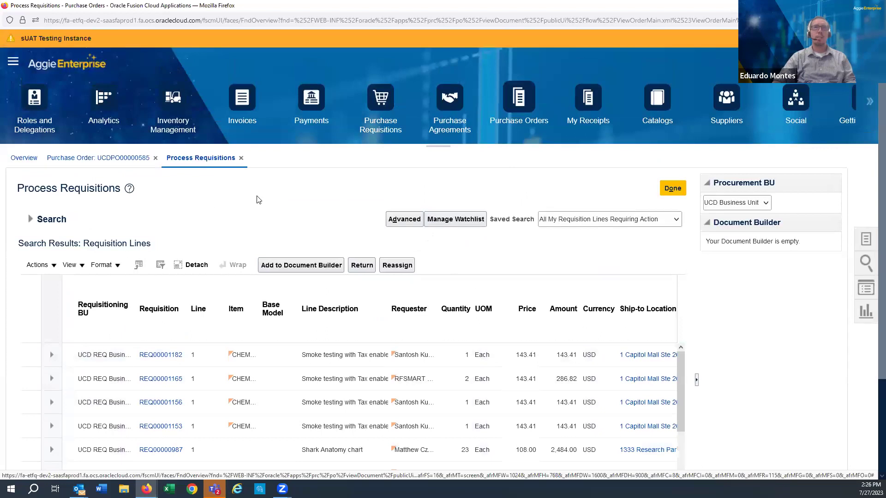
pyautogui.click(673, 188)
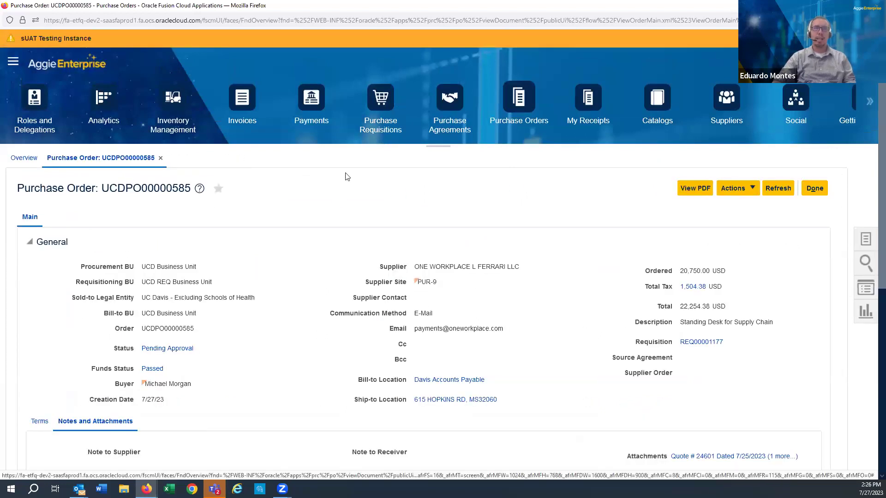
pyautogui.click(813, 191)
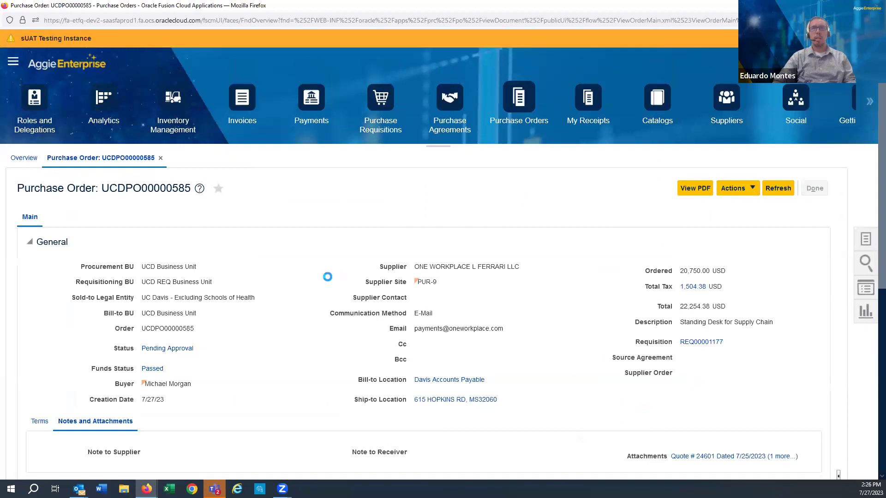
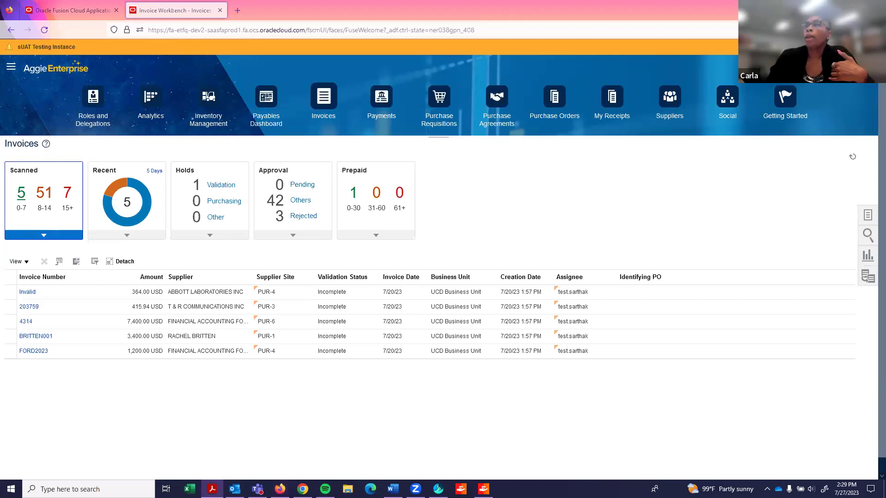
# Switch to Adobe Acrobat to view the One Workplace invoice, Invoice # 24601.pdf, at full size, and return to the Invoices page.
pyautogui.hotkey('alt', 'Tab')
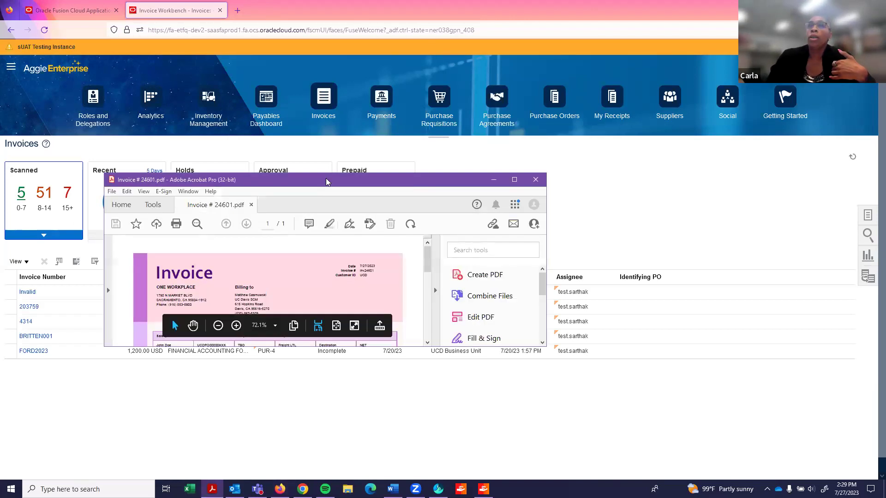
pyautogui.click(514, 179)
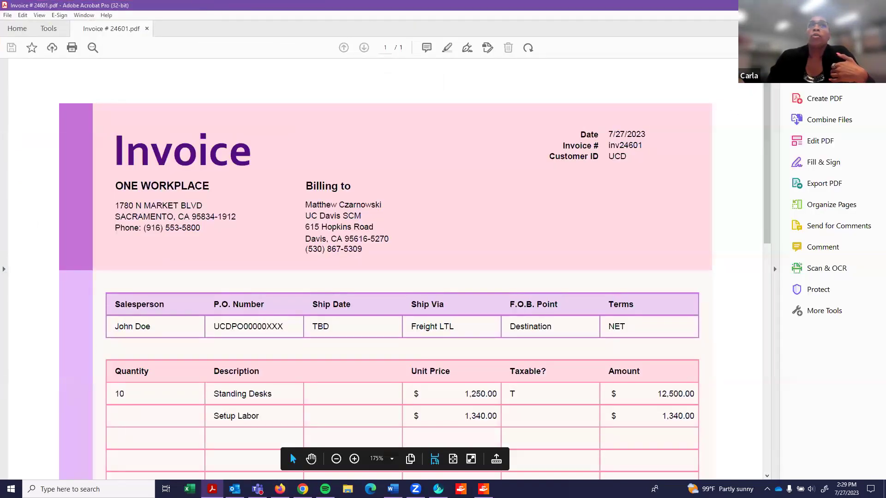
pyautogui.click(854, 5)
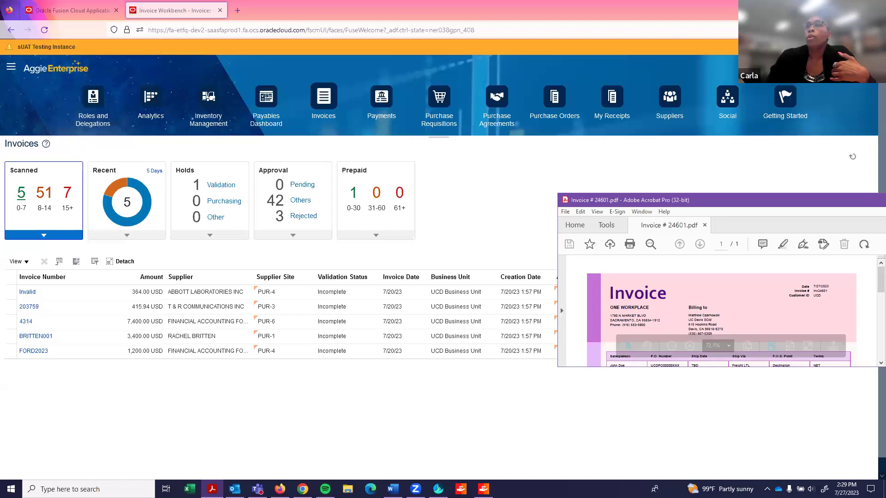
pyautogui.click(331, 190)
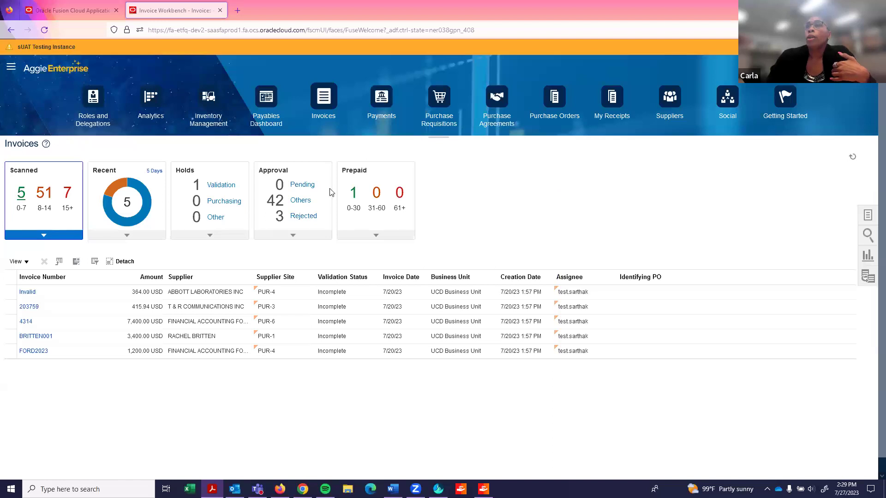
# Create a new invoice identified by the One Workplace purchase order number and expand the full invoice header.
pyautogui.click(874, 217)
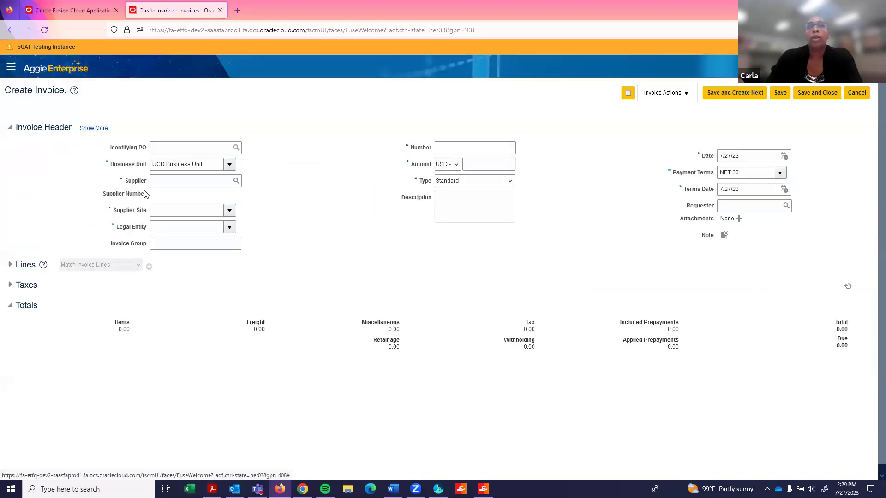
pyautogui.click(178, 147)
pyautogui.write('ucd')
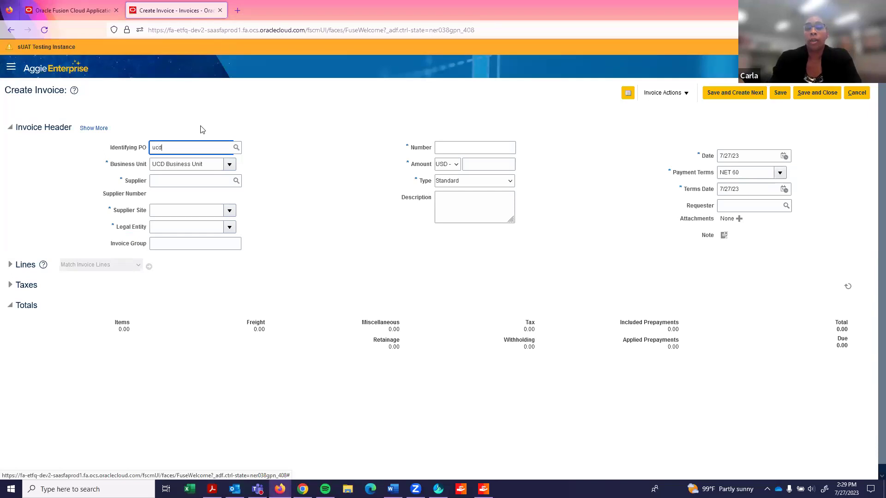
pyautogui.write('po0000')
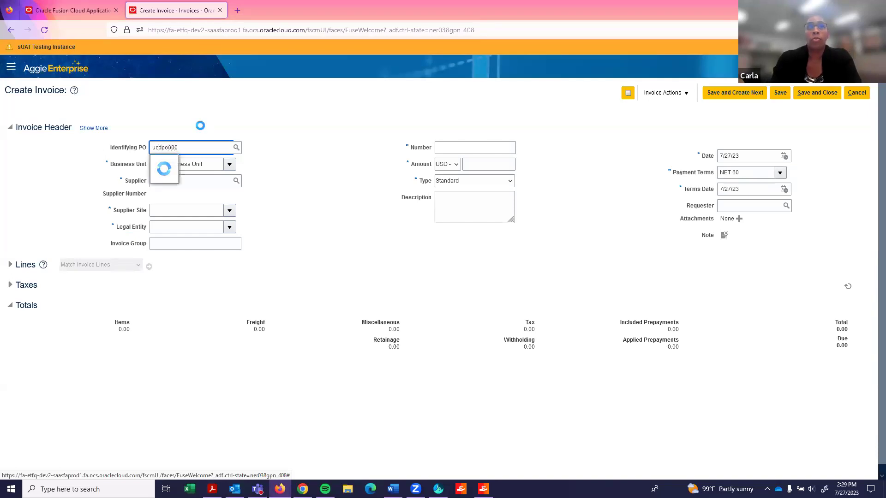
pyautogui.write('0585')
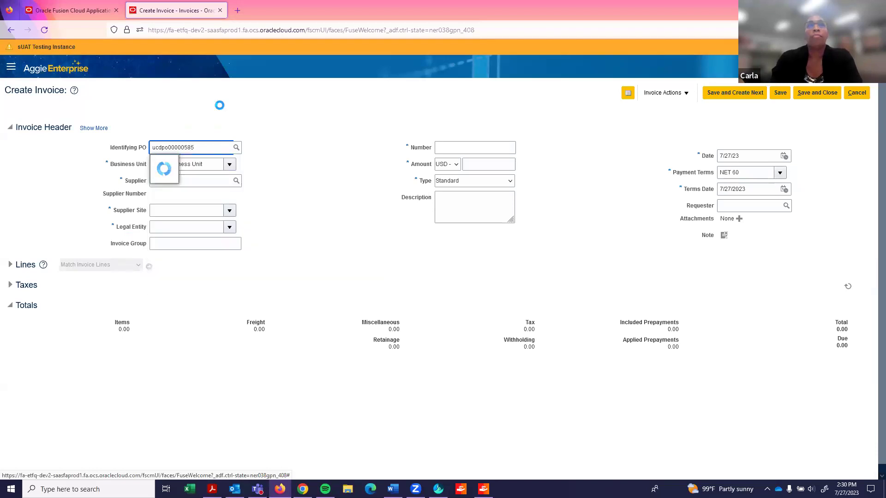
pyautogui.click(224, 162)
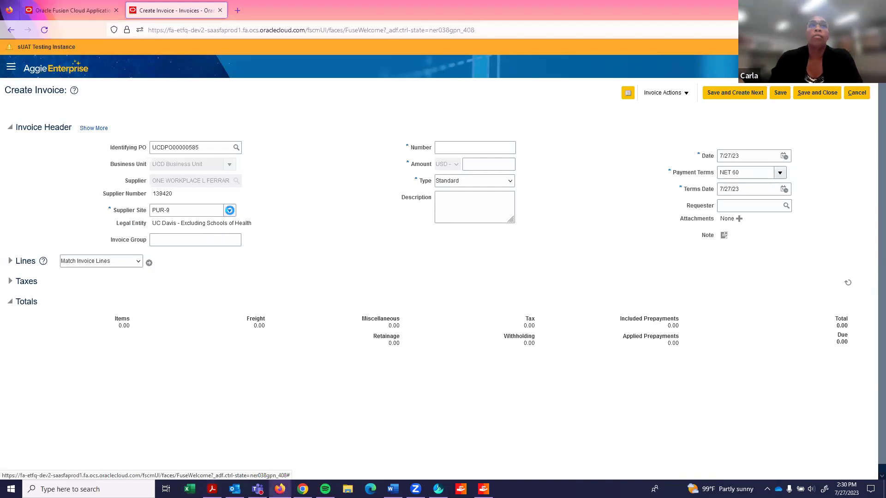
pyautogui.click(229, 210)
pyautogui.click(95, 129)
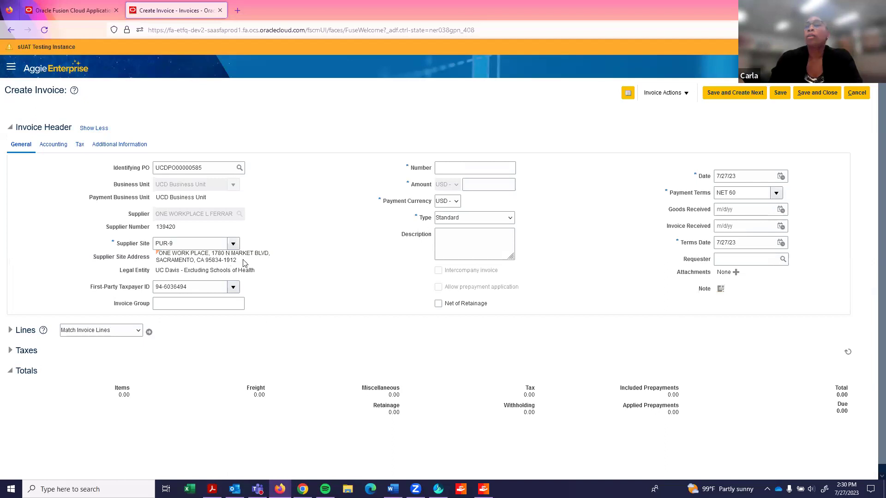
# Set the invoice number to inv24601 and the amount to 14,746.25, matching the supplier's PDF invoice.
pyautogui.click(454, 171)
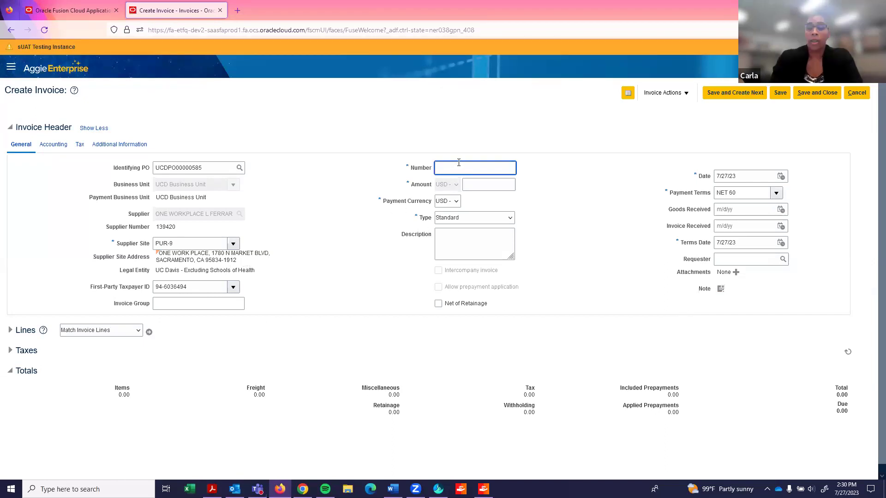
pyautogui.write('inv2')
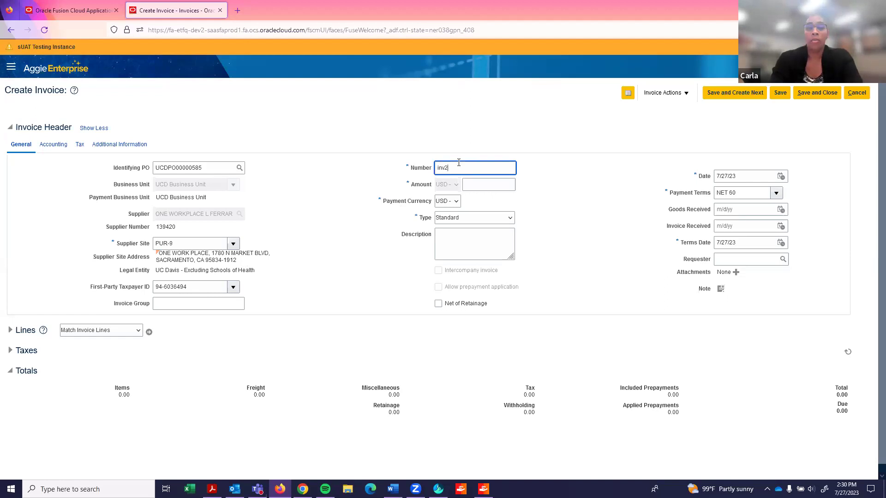
pyautogui.press('Tab')
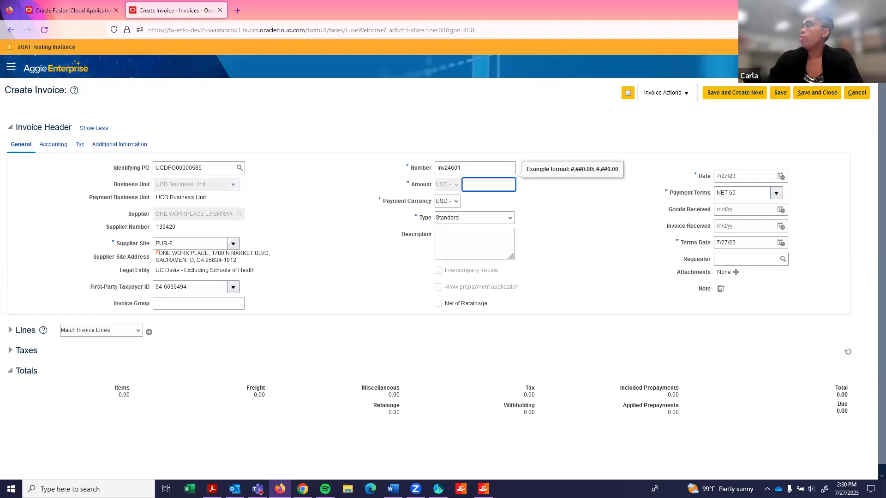
pyautogui.hotkey('alt', 'Tab')
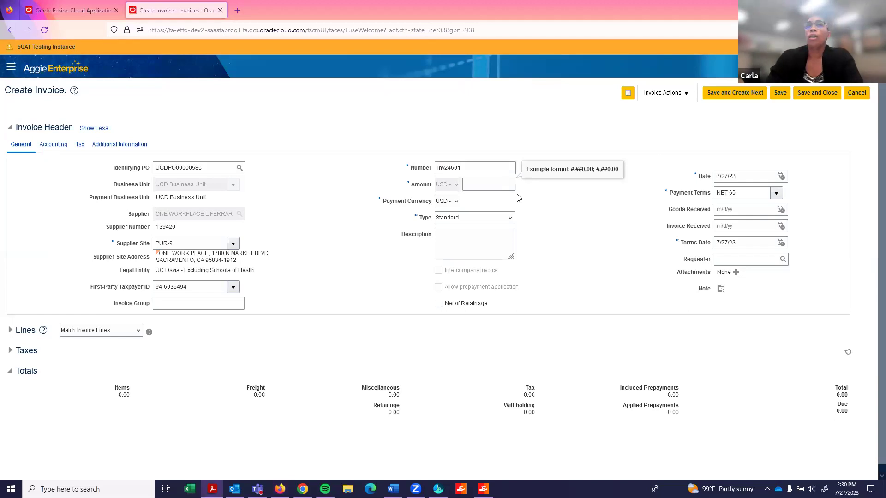
pyautogui.click(502, 186)
pyautogui.write('14,746')
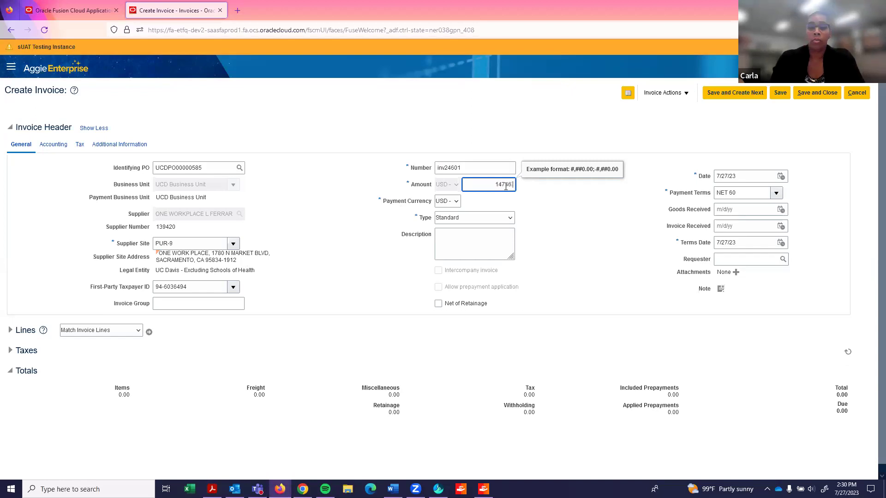
pyautogui.write('.25')
pyautogui.press('Tab')
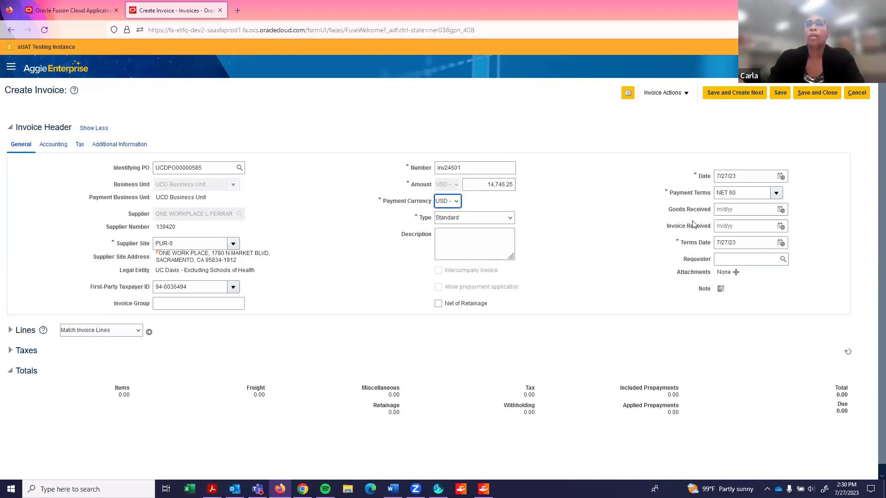
# Set the invoice's payment terms to IMMEDIATE and save the invoice.
pyautogui.click(676, 192)
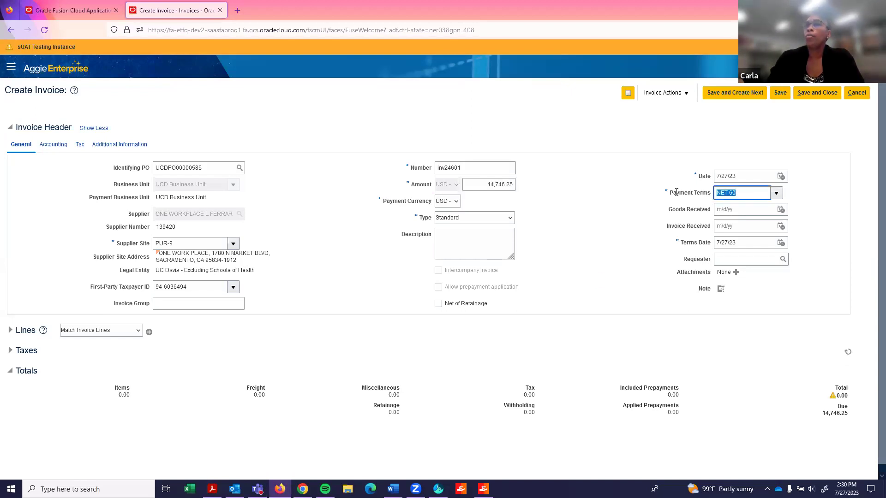
pyautogui.write('immned')
pyautogui.press('BackSpace')
pyautogui.press('BackSpace')
pyautogui.press('BackSpace')
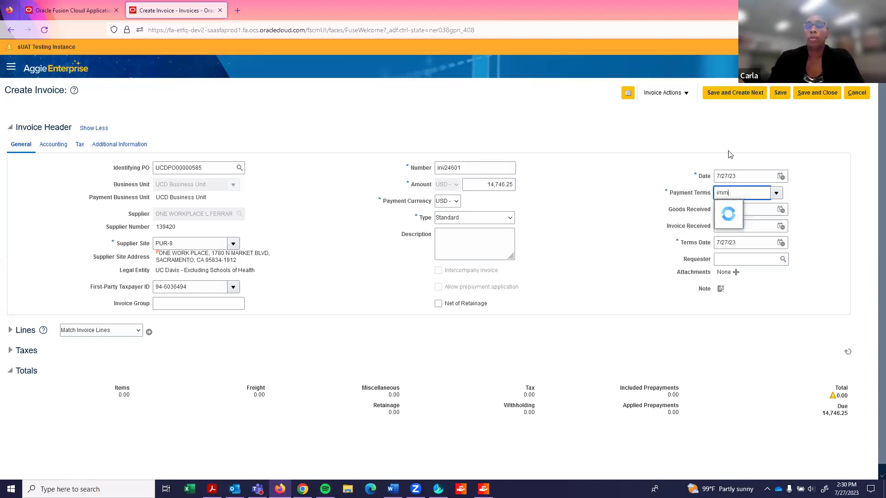
pyautogui.write('ed')
pyautogui.click(734, 208)
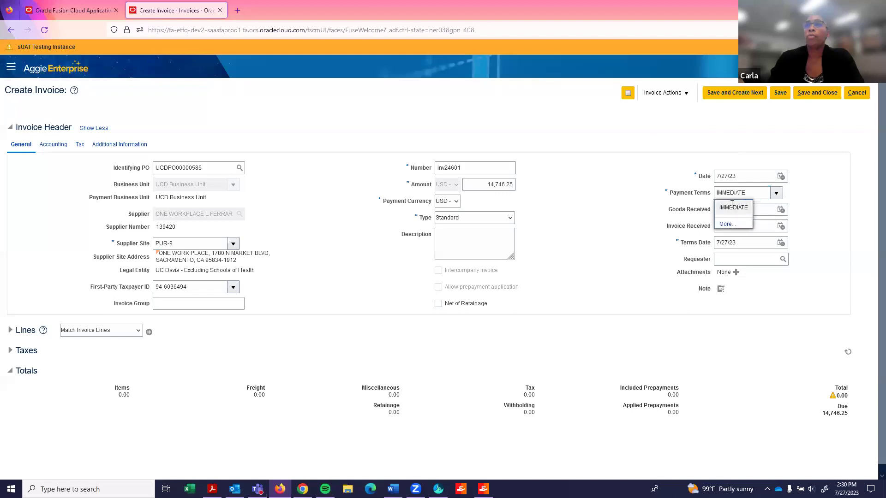
pyautogui.click(780, 94)
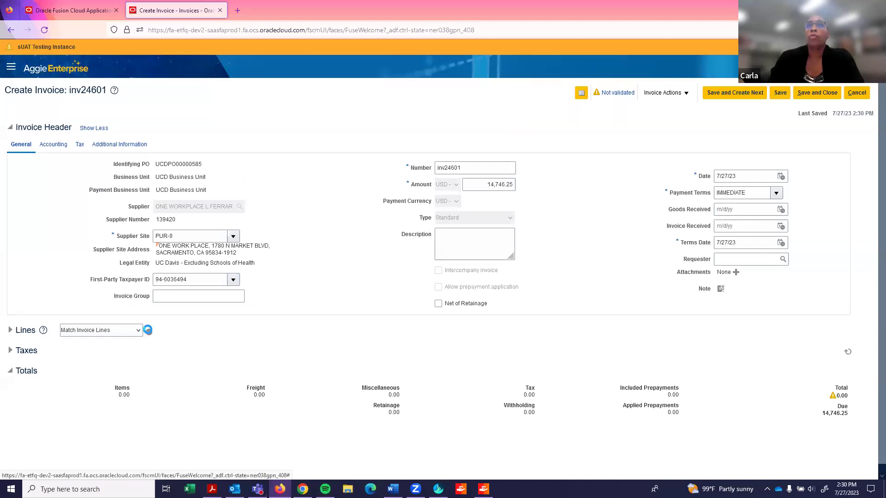
# Match the invoice to both purchase order lines, accepting the payment terms difference, and set the Standing Desk quantity to 10.
pyautogui.click(149, 332)
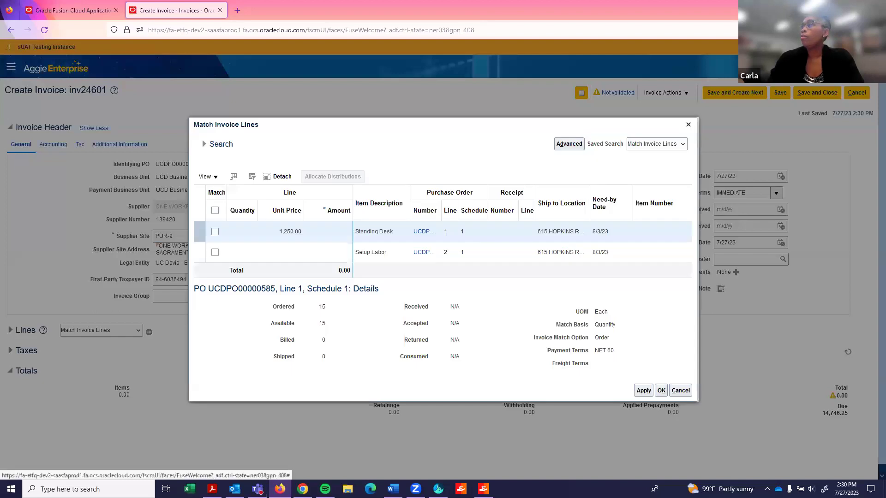
pyautogui.click(215, 211)
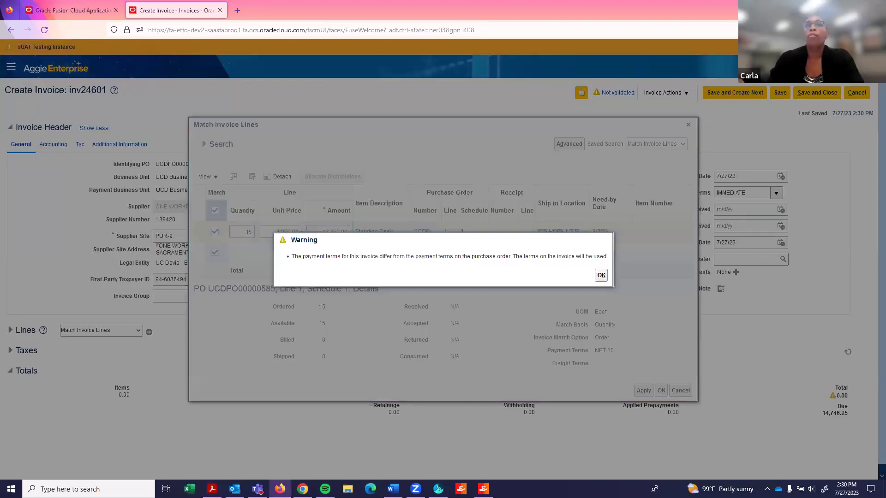
pyautogui.click(600, 275)
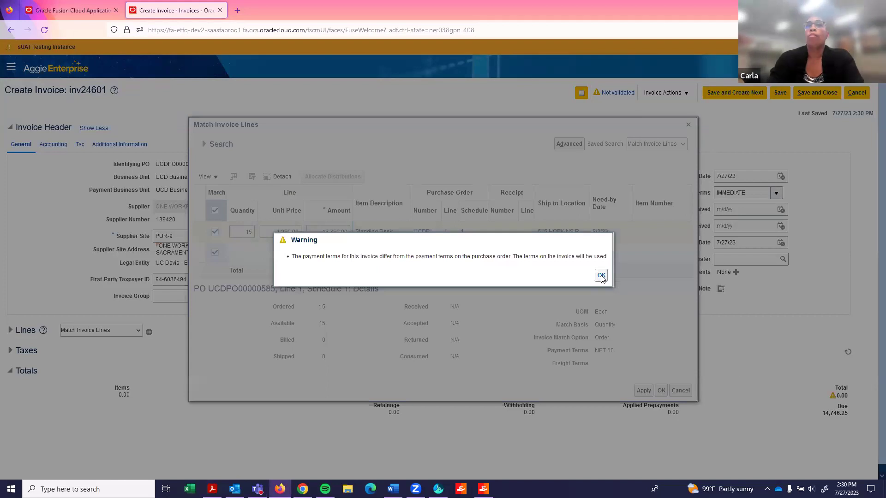
pyautogui.doubleClick(244, 232)
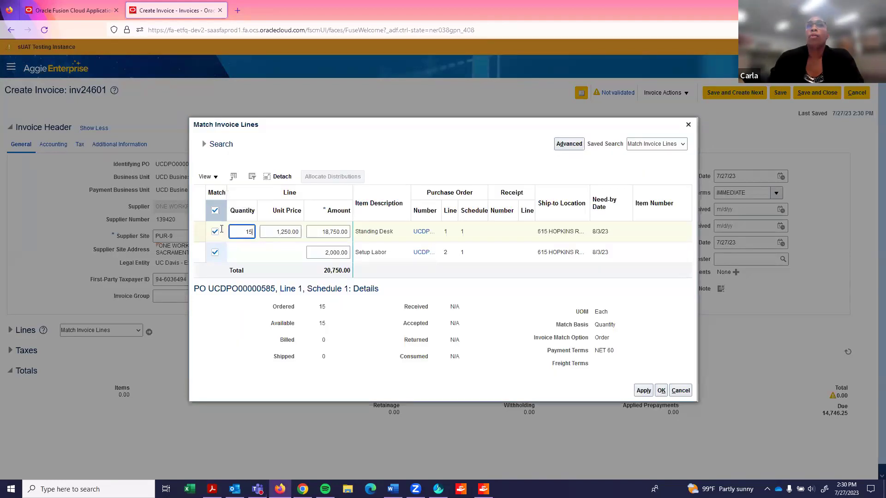
pyautogui.write('10')
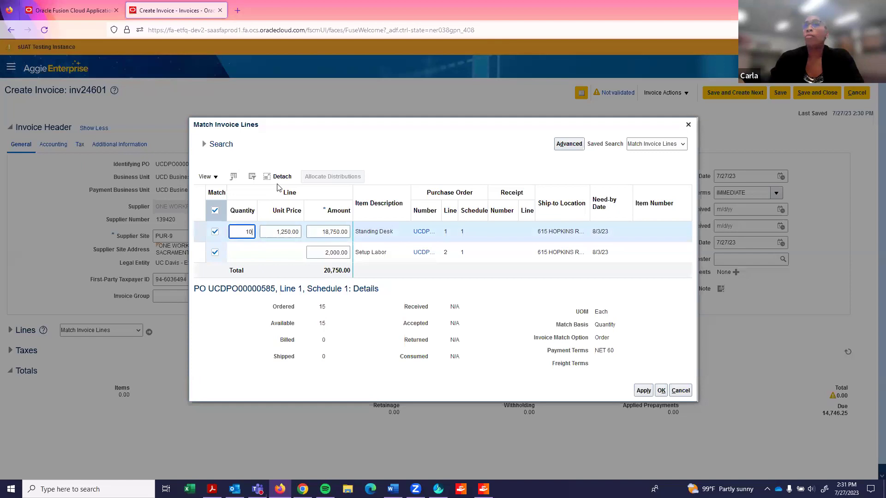
pyautogui.press('Tab')
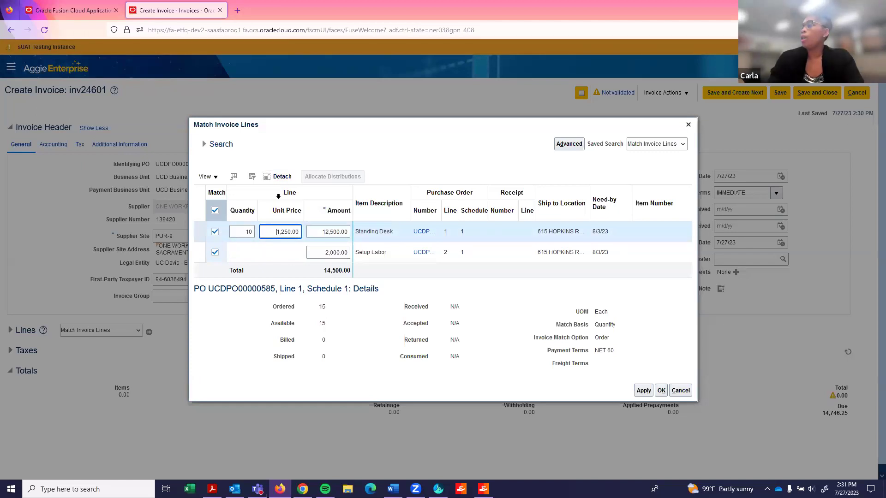
# Set the Setup Labor line's amount to 1,340.00 and apply the matched lines to the invoice.
pyautogui.click(324, 252)
pyautogui.write('134')
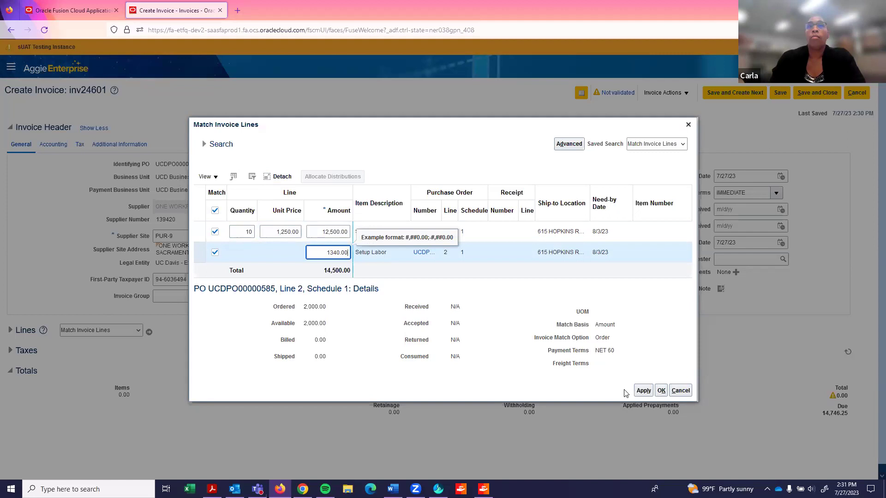
pyautogui.click(643, 390)
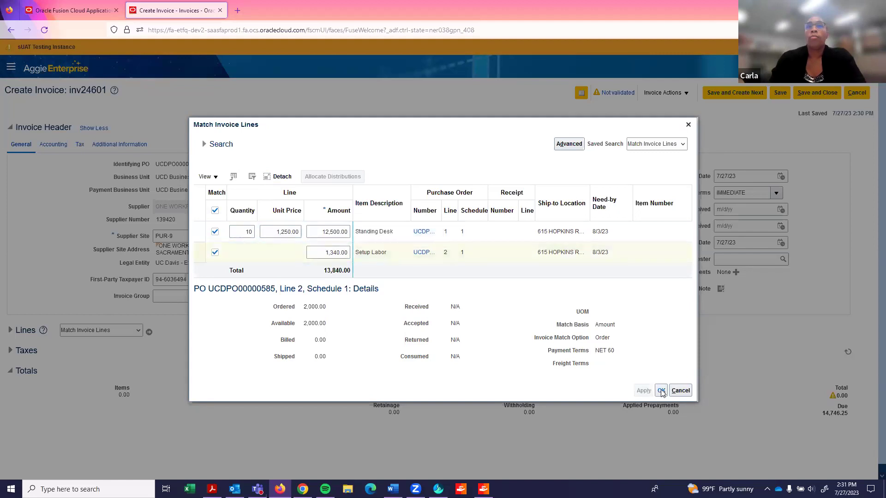
pyautogui.click(661, 390)
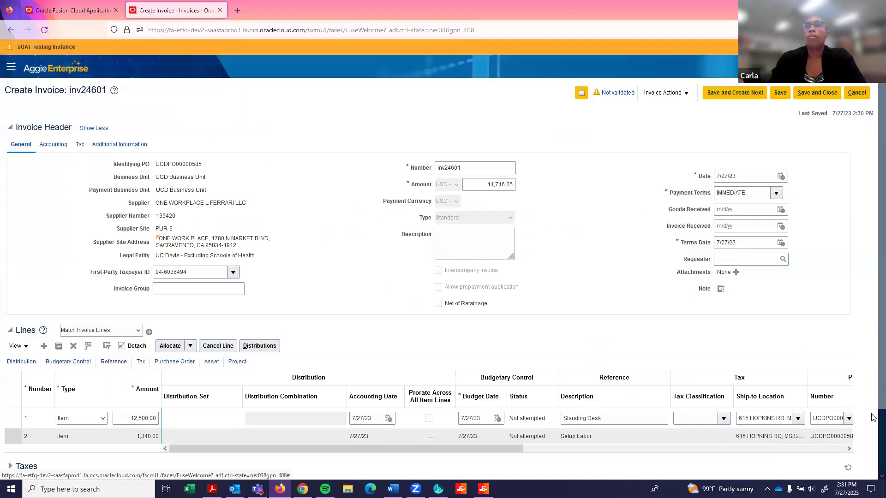
# Expand the invoice's taxes, open the transaction taxes for editing and add a new tax line.
pyautogui.scroll(-2, 874, 403)
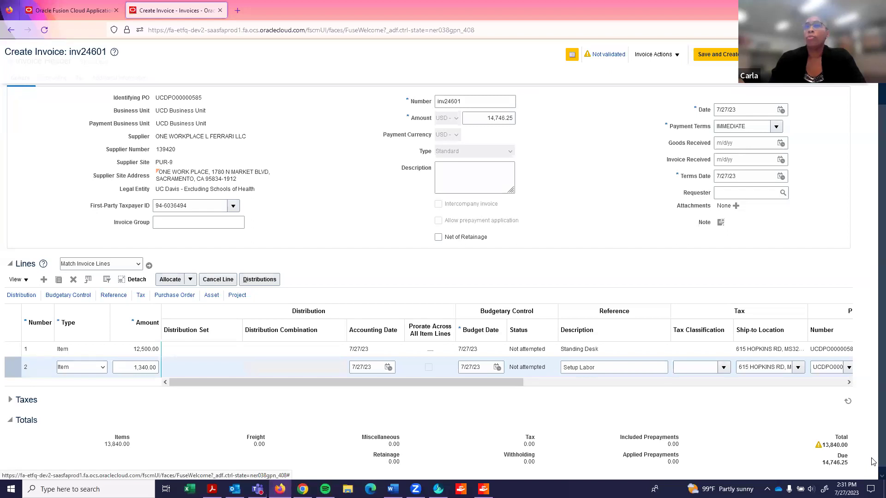
pyautogui.scroll(2, 873, 423)
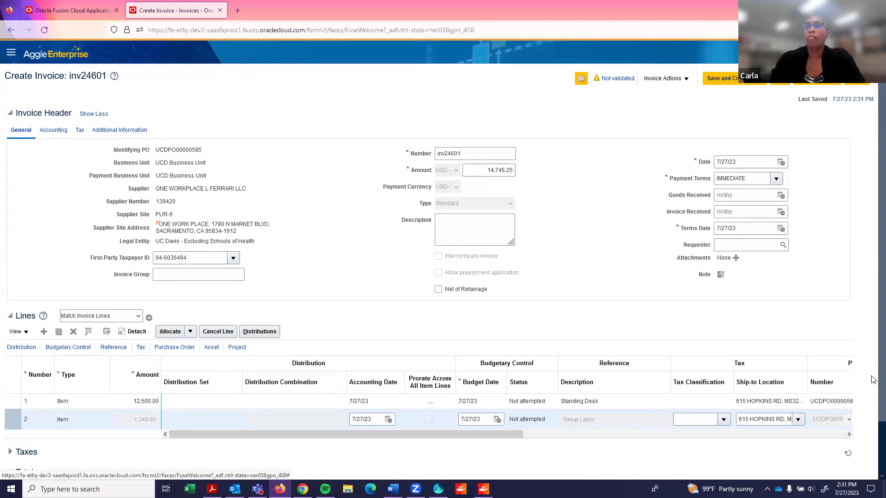
pyautogui.scroll(-2, 870, 450)
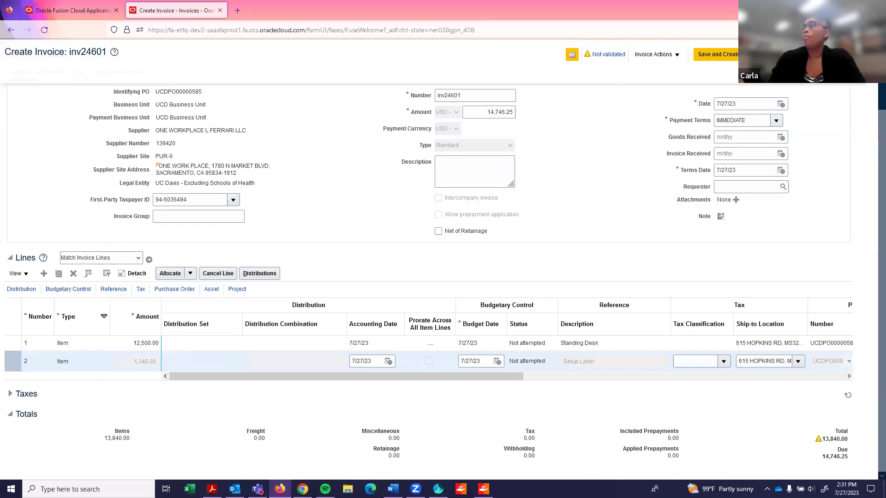
pyautogui.hotkey('alt', 'Tab')
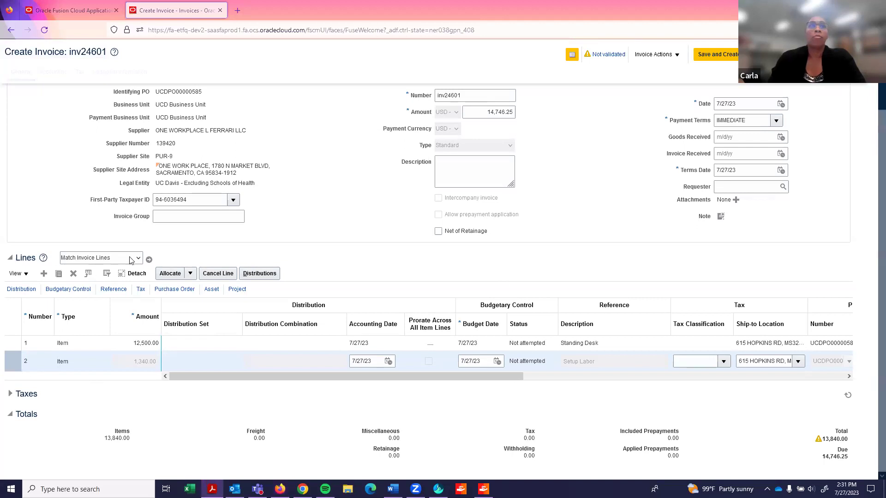
pyautogui.click(29, 393)
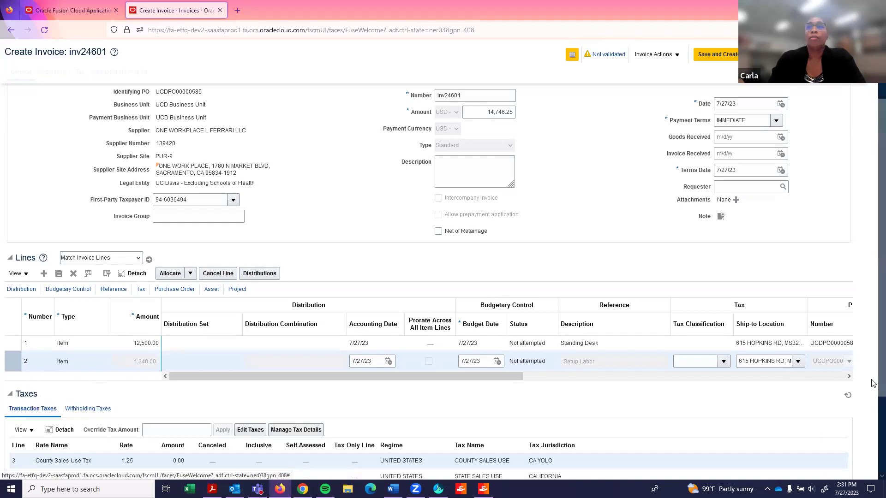
pyautogui.scroll(-3, 872, 383)
pyautogui.click(248, 325)
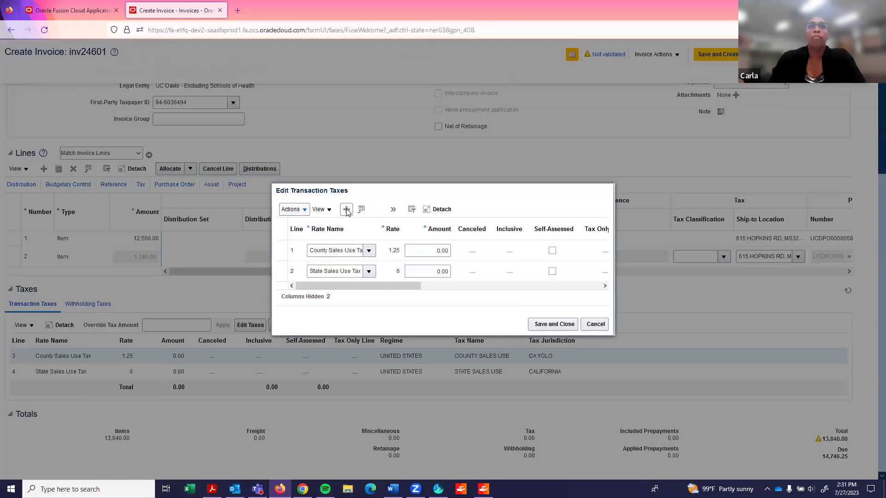
pyautogui.click(346, 210)
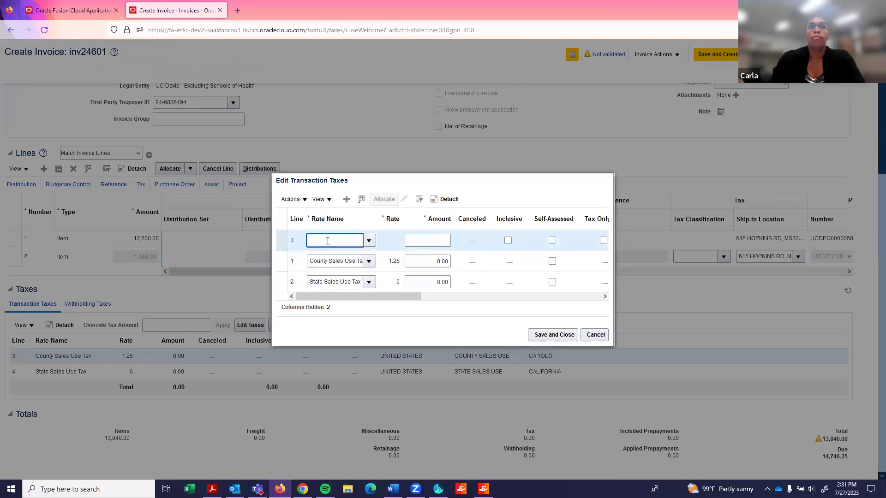
# Set the new tax line's rate name to VCT and its amount to 906.25, and save the transaction taxes.
pyautogui.write('vct')
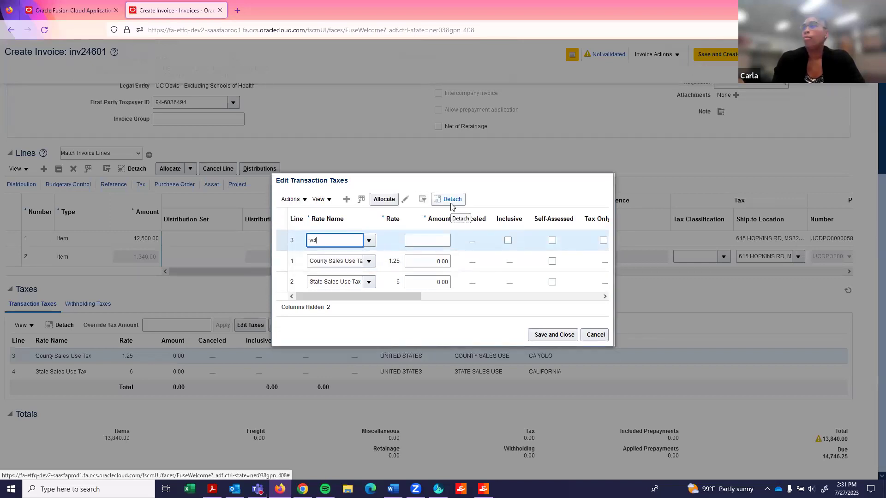
pyautogui.press('Tab')
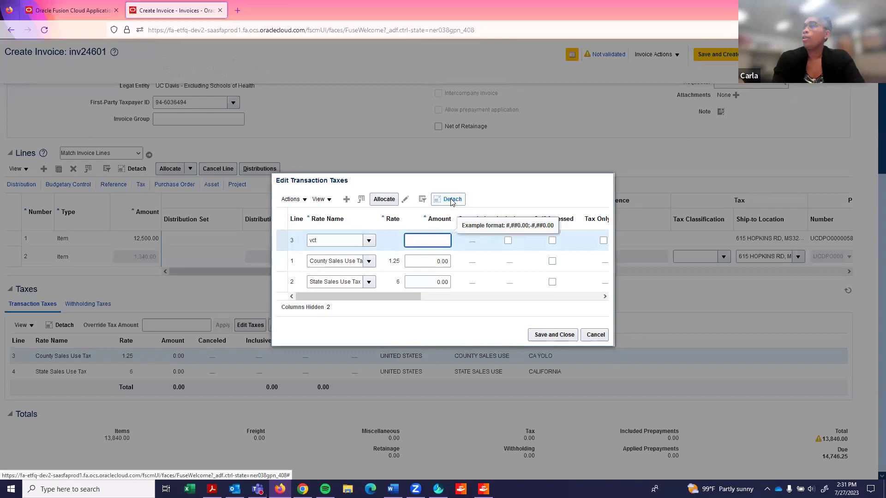
pyautogui.write('40')
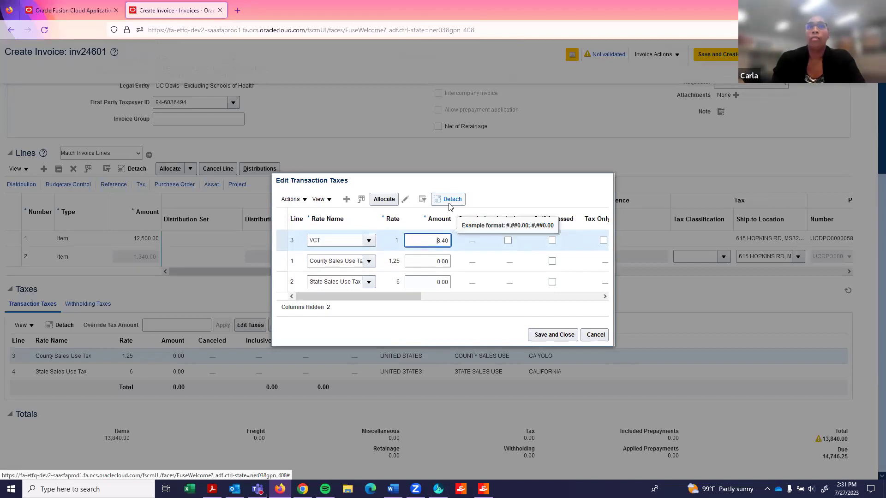
pyautogui.write('906.25')
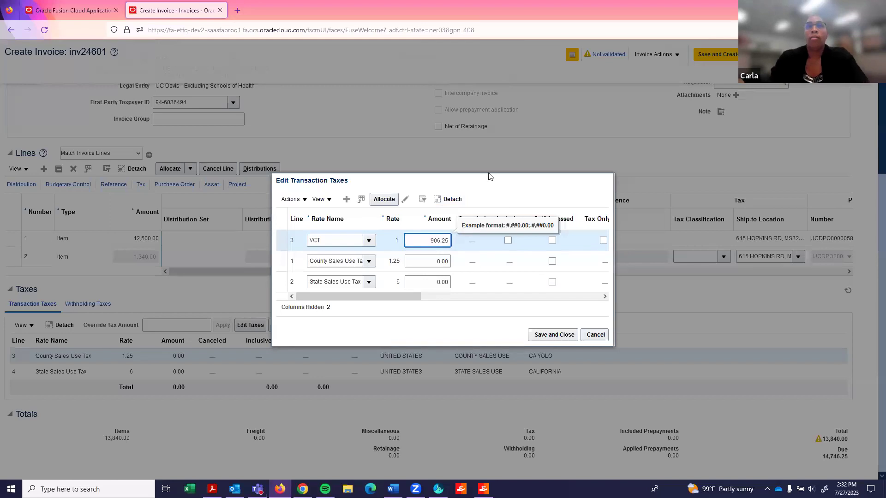
pyautogui.click(553, 335)
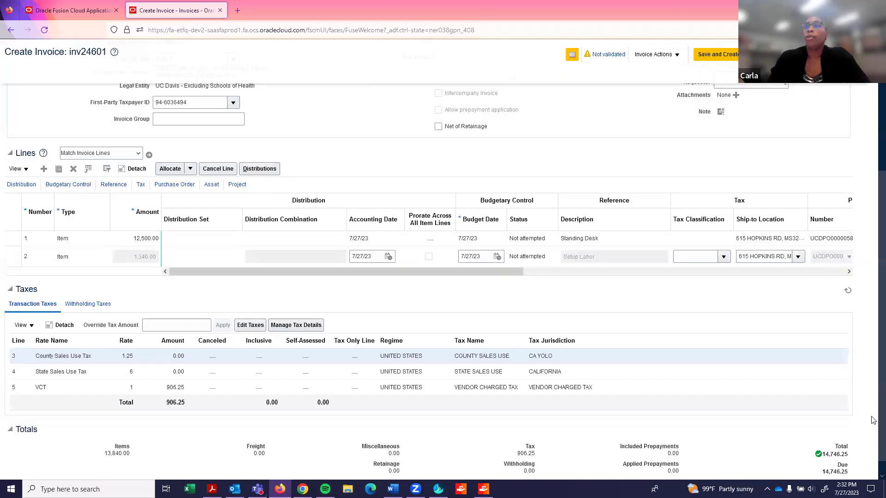
# Validate the invoice and initiate its approval.
pyautogui.scroll(4, 871, 303)
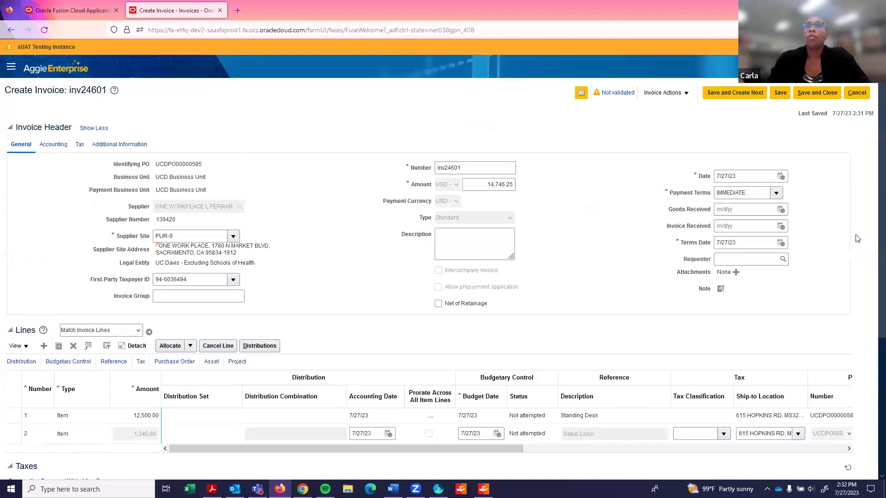
pyautogui.click(665, 92)
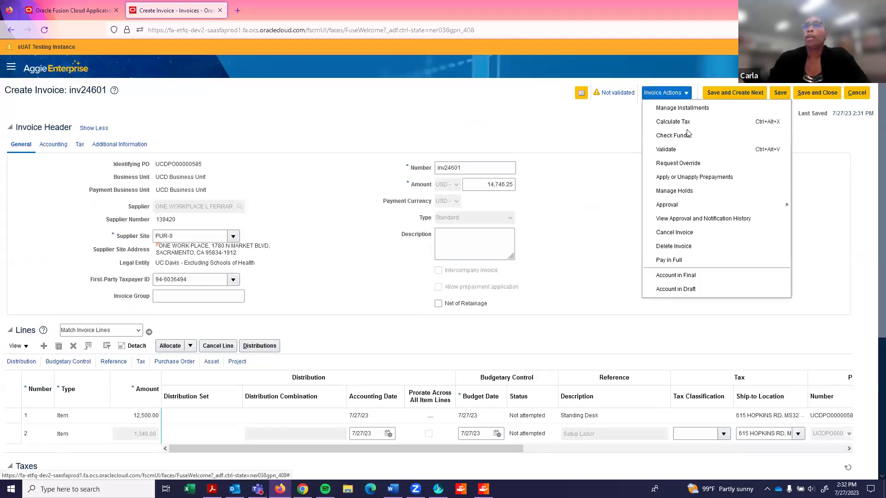
pyautogui.click(687, 150)
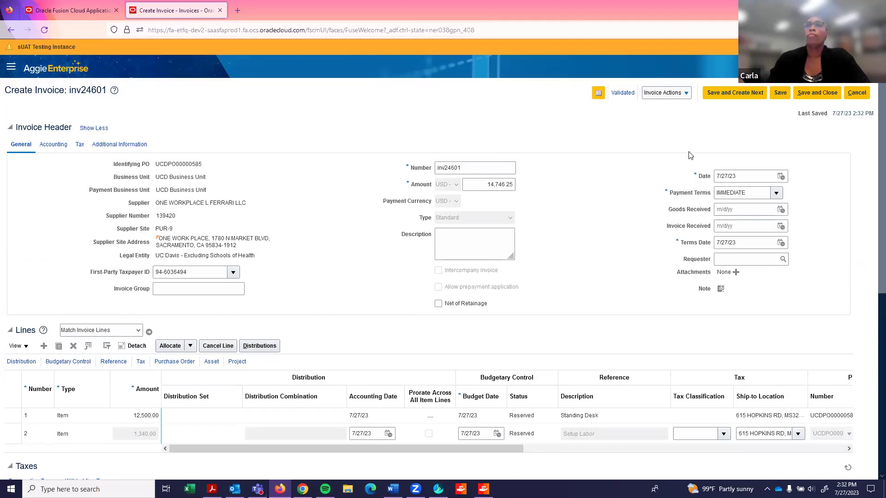
pyautogui.click(676, 94)
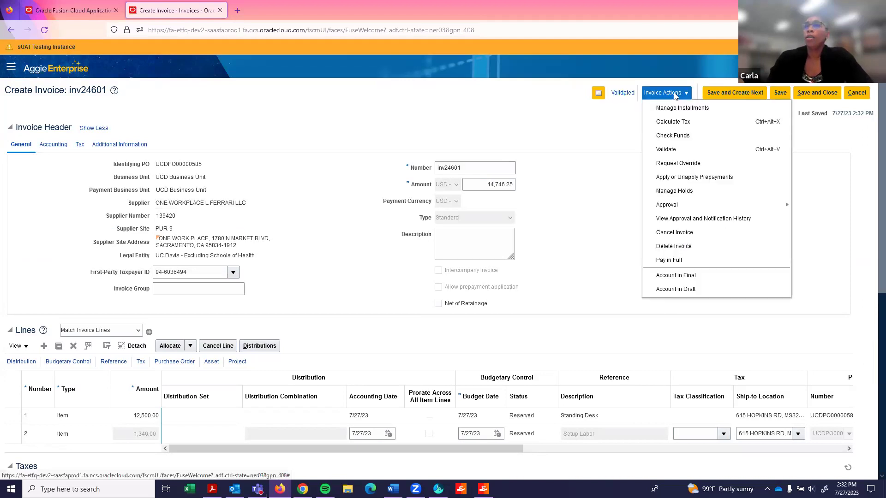
pyautogui.moveTo(693, 207)
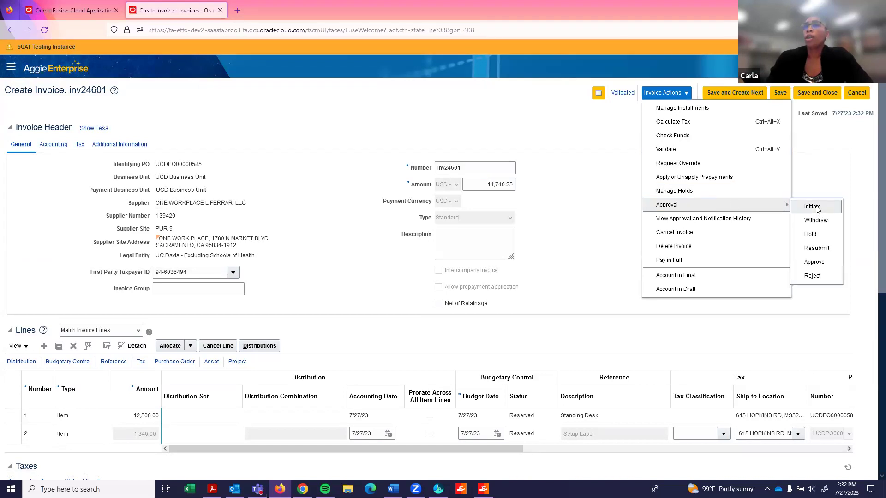
pyautogui.click(812, 207)
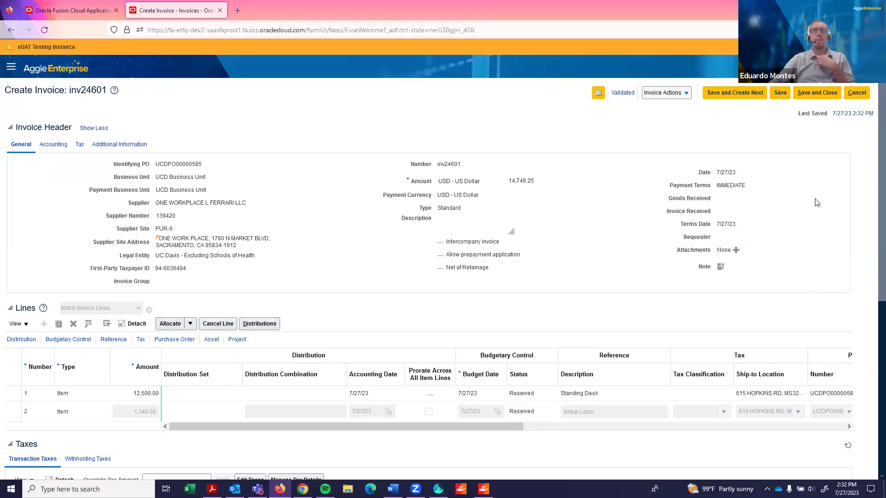
# Change the payment method of the invoice's installment to Inhouse Check, then save and close the installments.
pyautogui.click(676, 95)
pyautogui.click(703, 108)
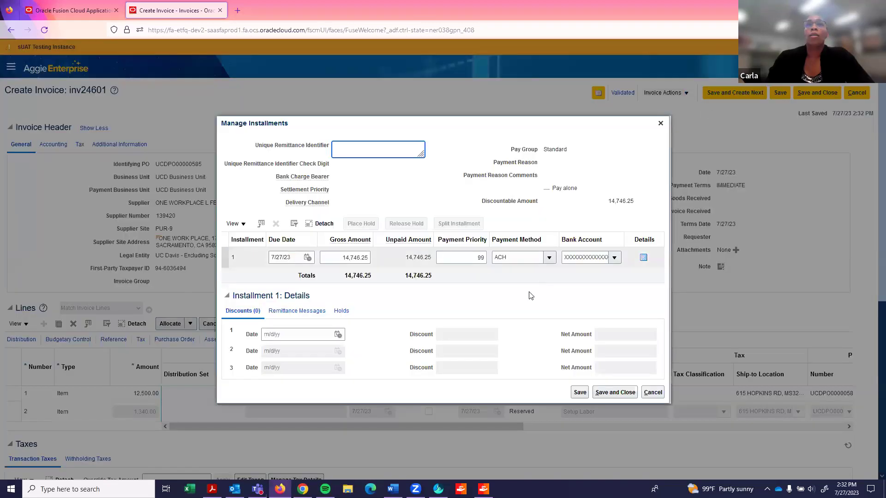
pyautogui.click(549, 261)
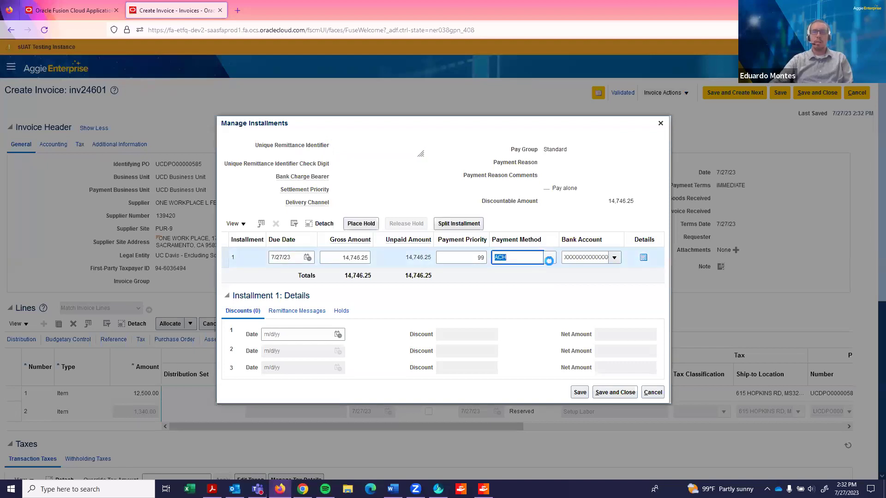
pyautogui.click(549, 258)
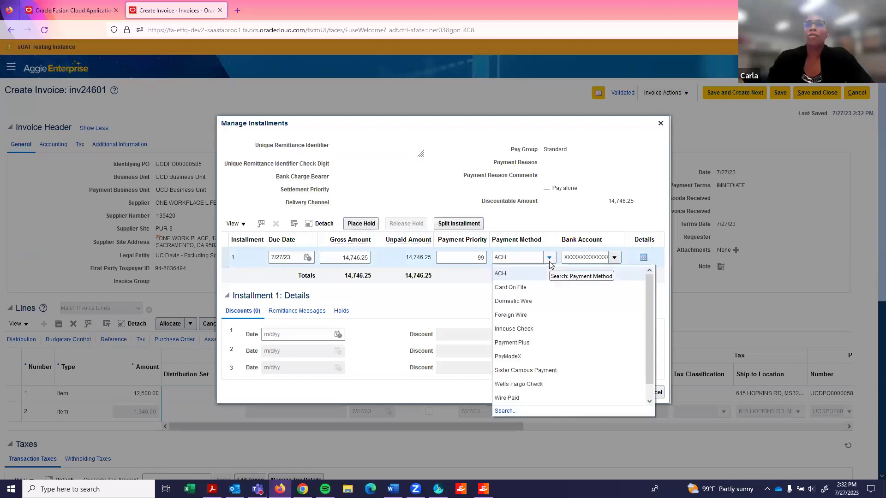
pyautogui.click(533, 330)
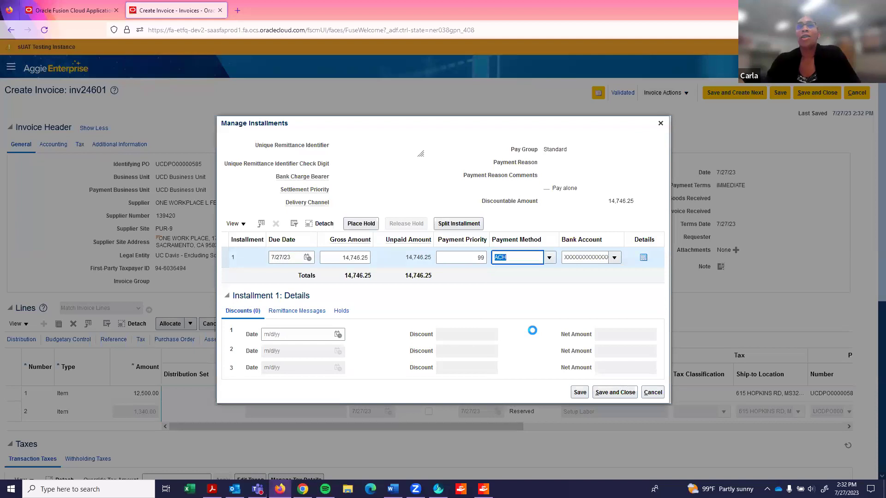
pyautogui.click(578, 392)
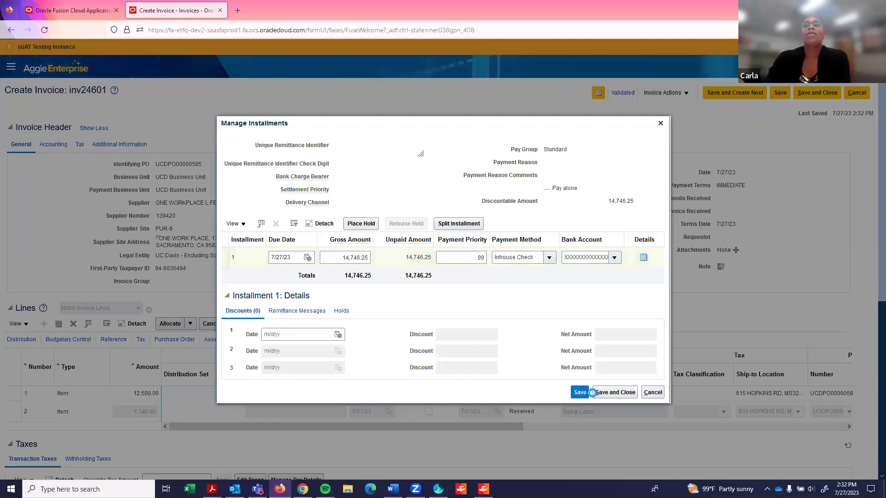
pyautogui.click(613, 394)
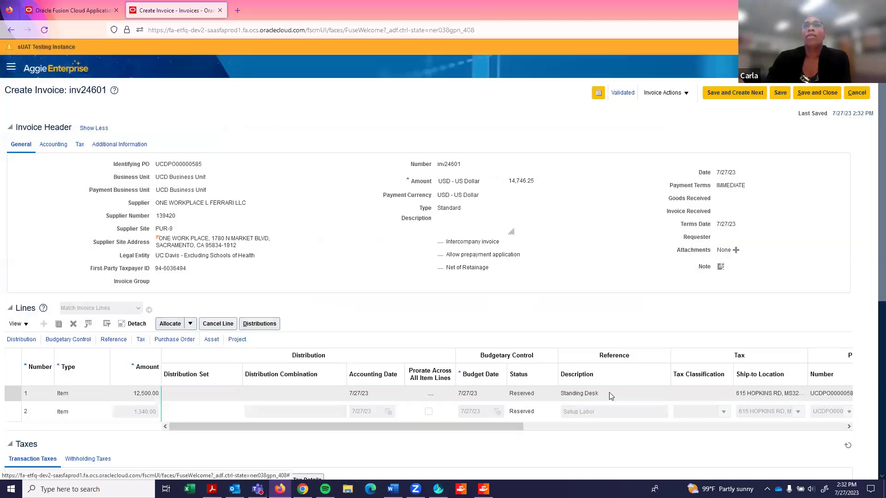
# Initiate approval of the validated invoice, then save and close it.
pyautogui.click(674, 96)
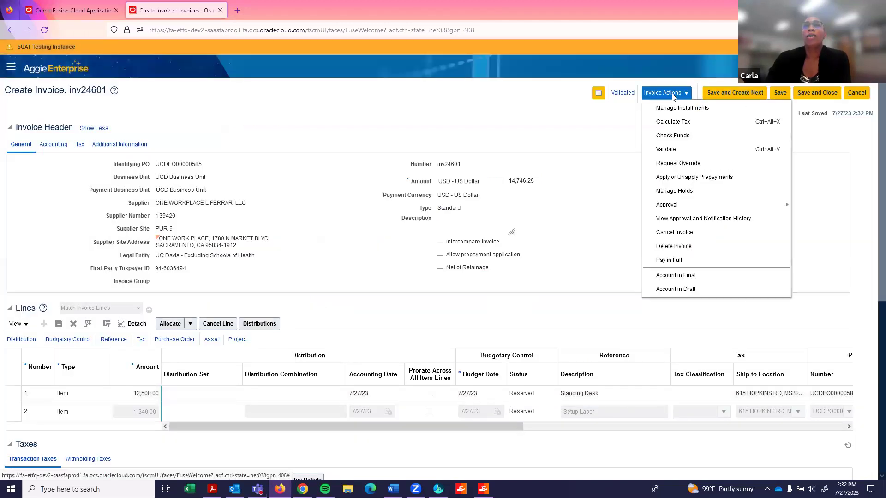
pyautogui.moveTo(687, 209)
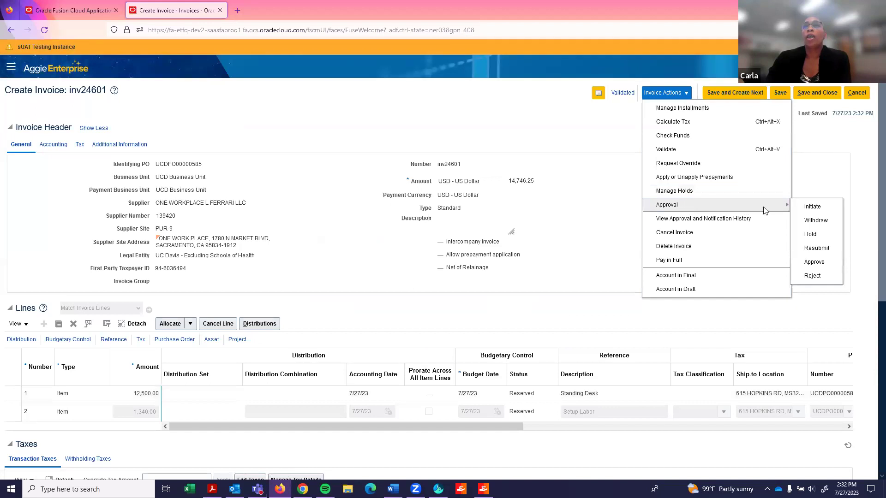
pyautogui.click(811, 207)
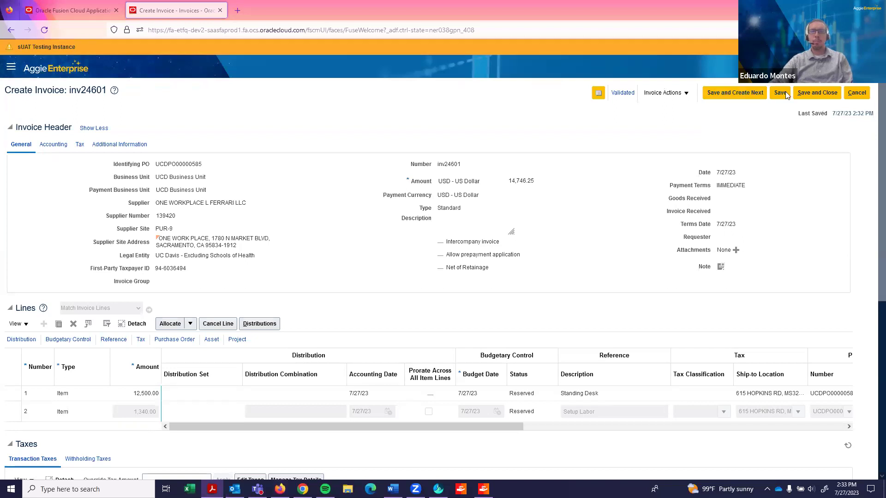
pyautogui.click(816, 95)
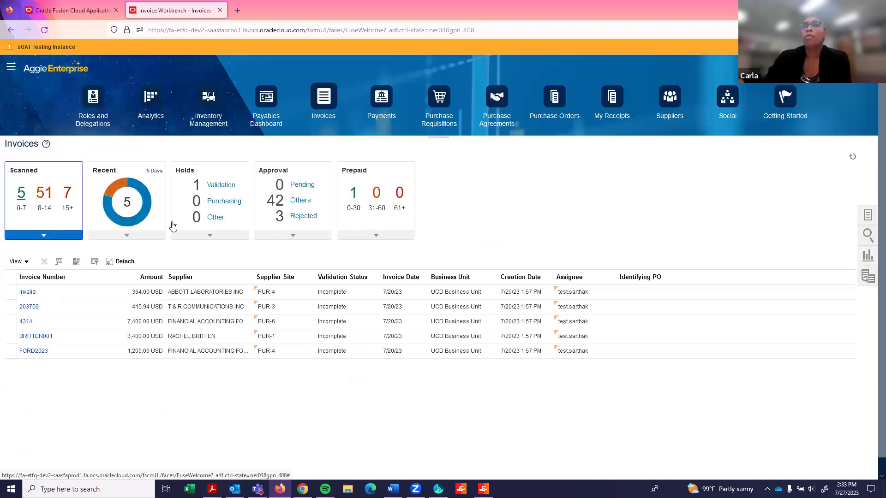
pyautogui.click(210, 235)
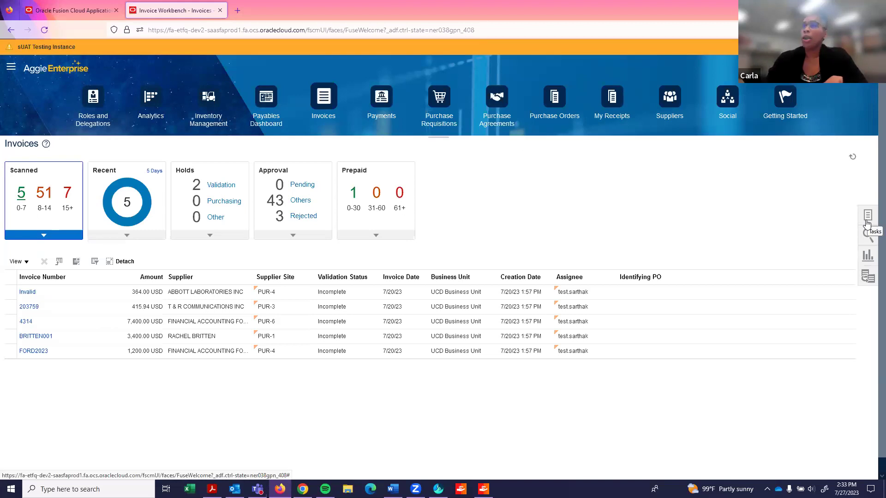
pyautogui.click(866, 224)
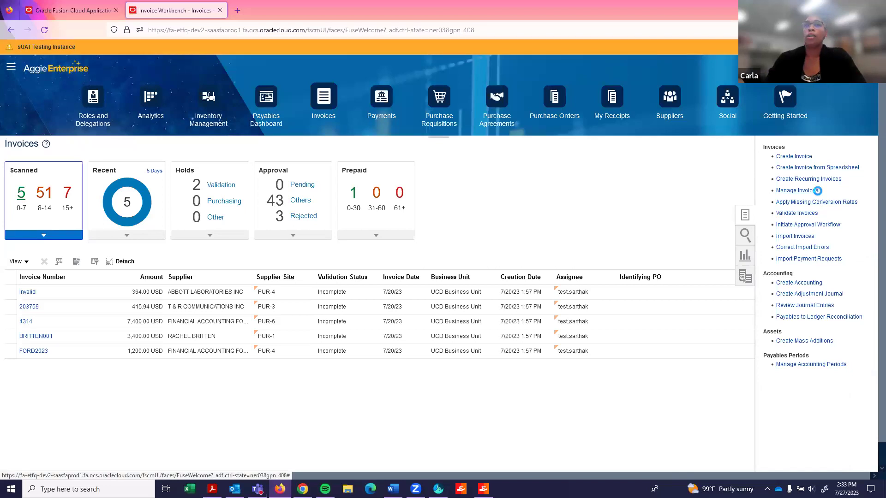
pyautogui.click(817, 190)
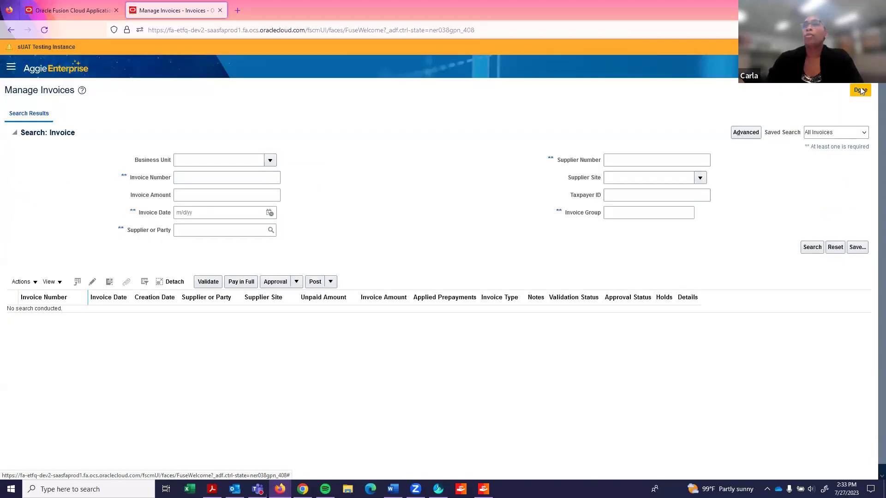
pyautogui.click(861, 90)
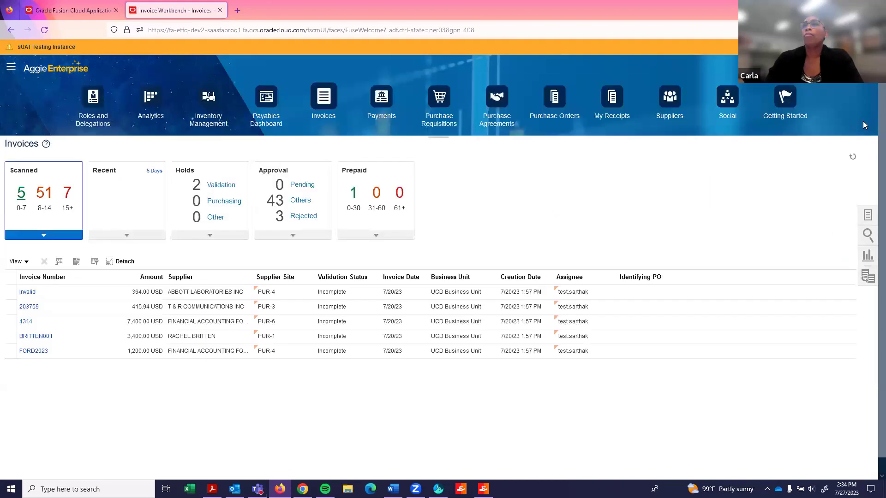
# Create a new invoice, identify it by the standing desk order's purchase order number and expand the header details.
pyautogui.click(867, 215)
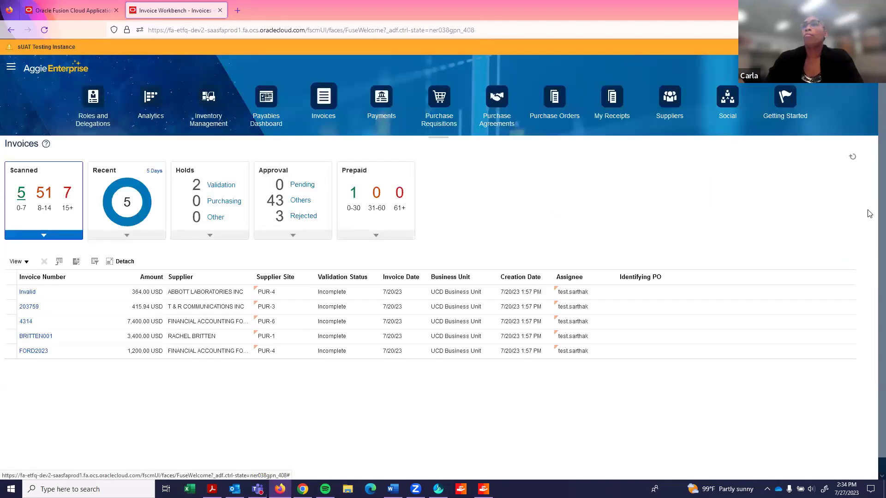
pyautogui.click(772, 158)
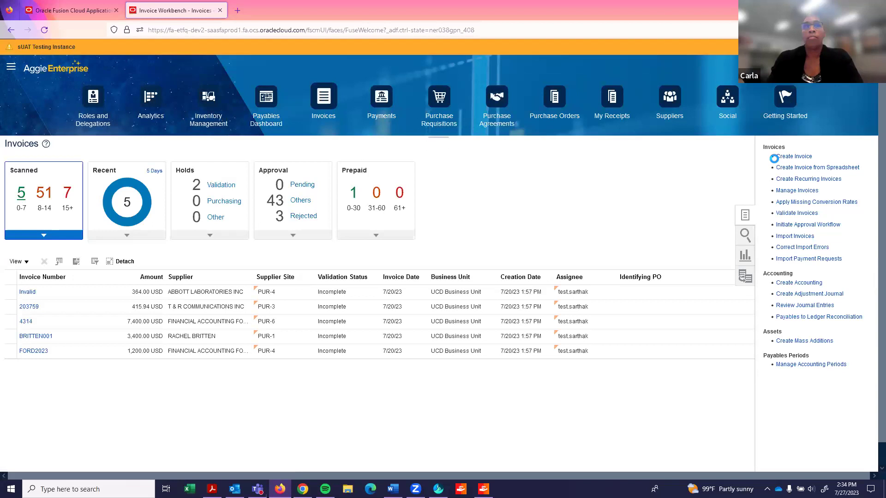
pyautogui.click(177, 149)
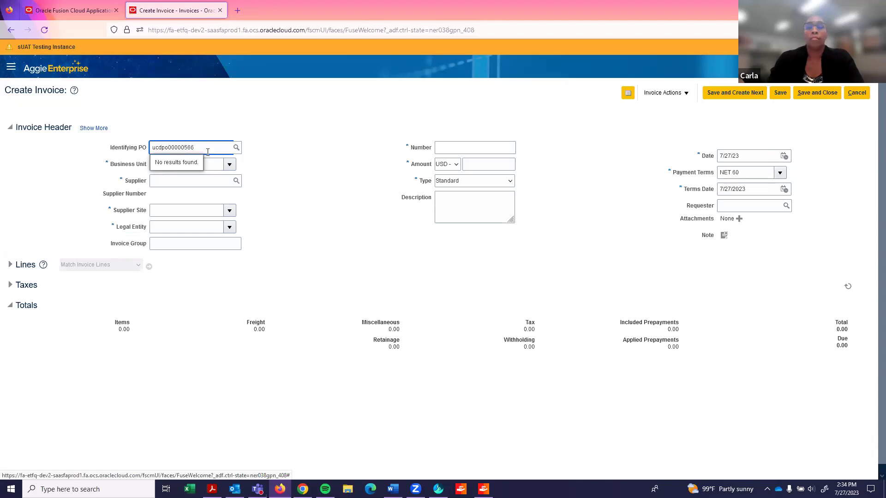
pyautogui.write('0')
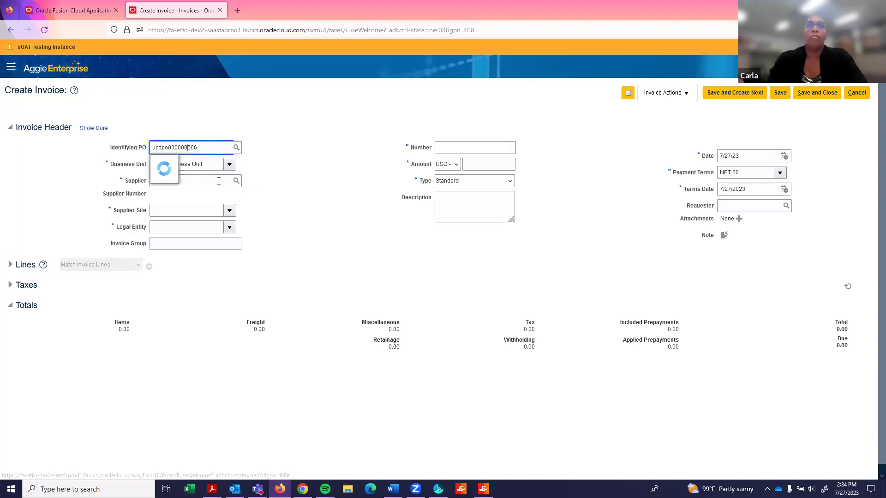
pyautogui.moveTo(208, 146); pyautogui.dragTo(19, 143)
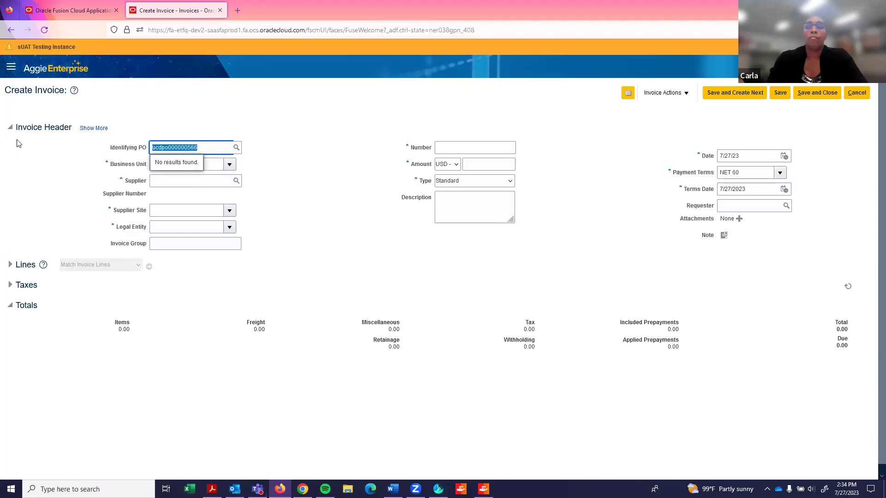
pyautogui.write('ucdpo')
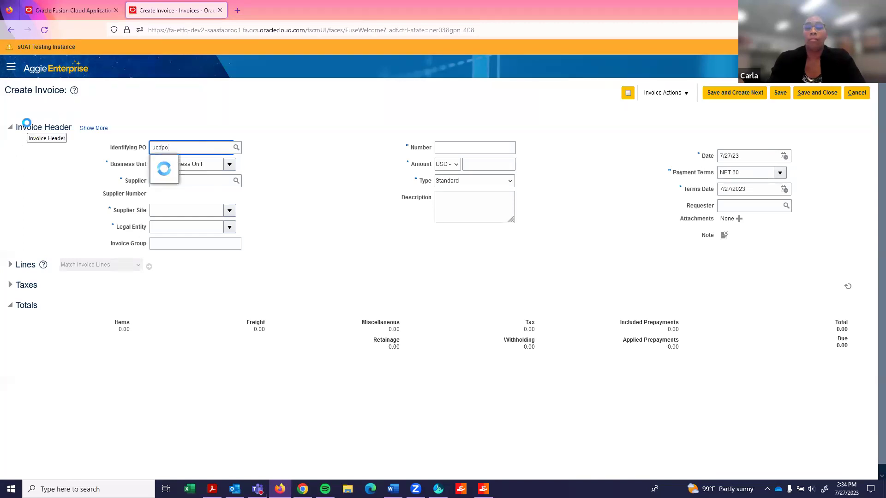
pyautogui.write('0000')
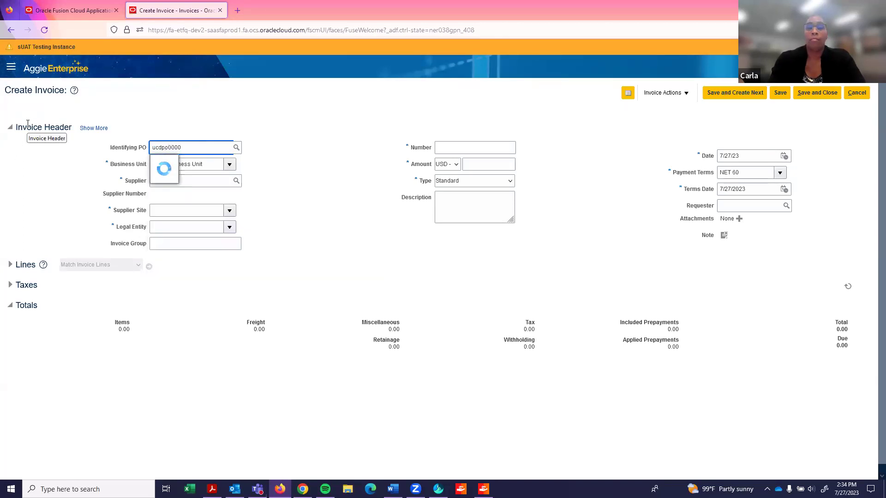
pyautogui.write('0566')
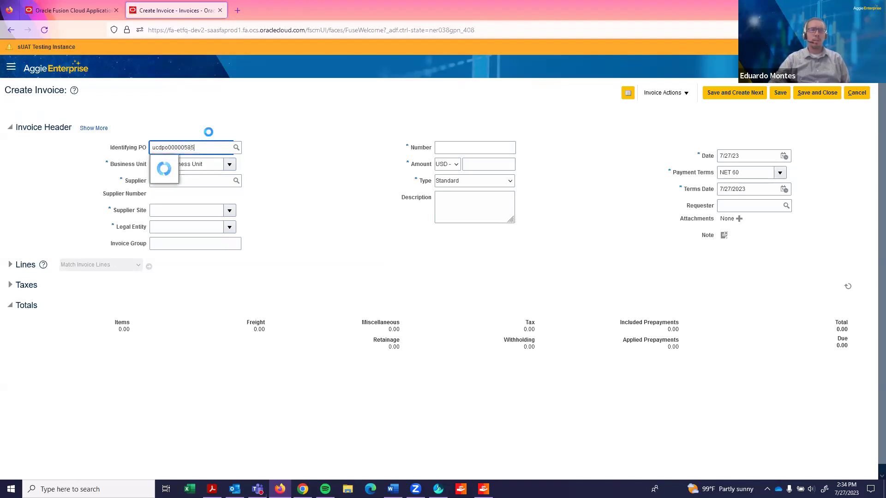
pyautogui.click(275, 170)
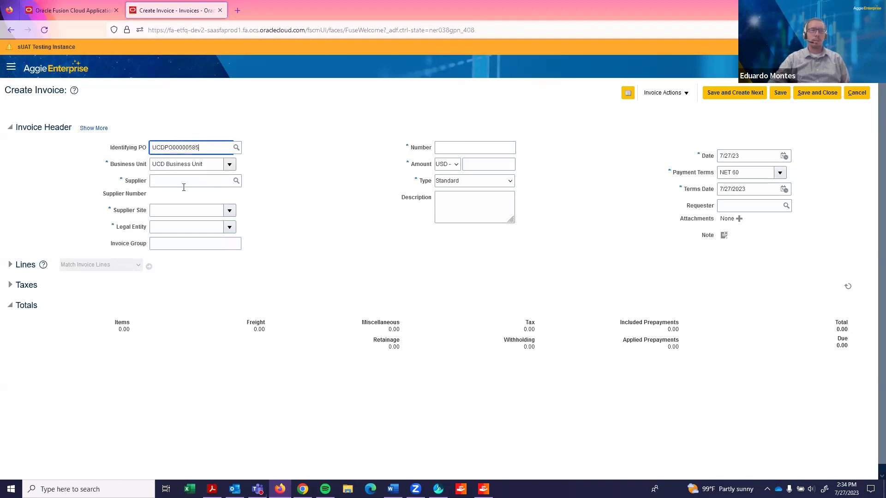
pyautogui.click(94, 129)
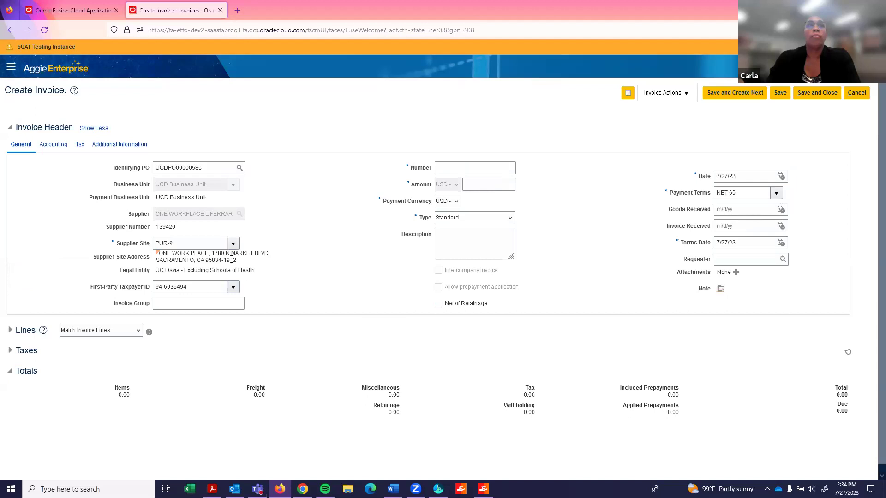
# Set the new invoice's number to inv24601-2 and its amount to 7,363.13.
pyautogui.click(490, 168)
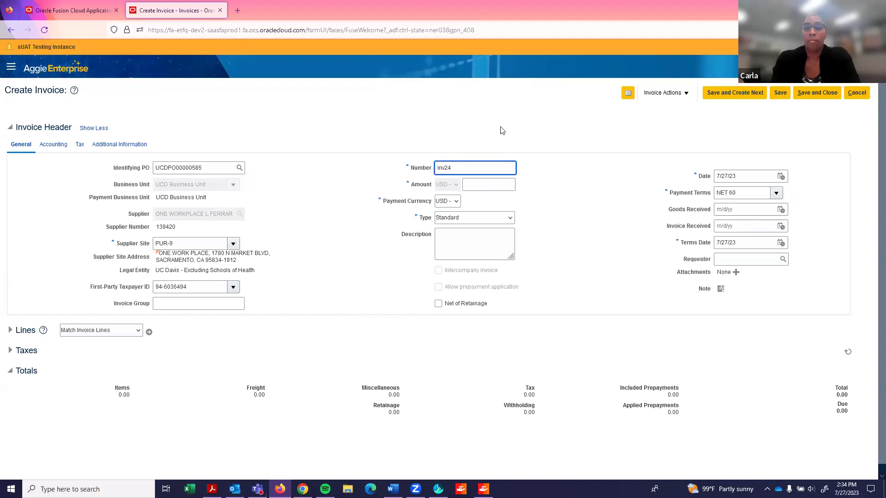
pyautogui.write('24601-2')
pyautogui.press('Tab')
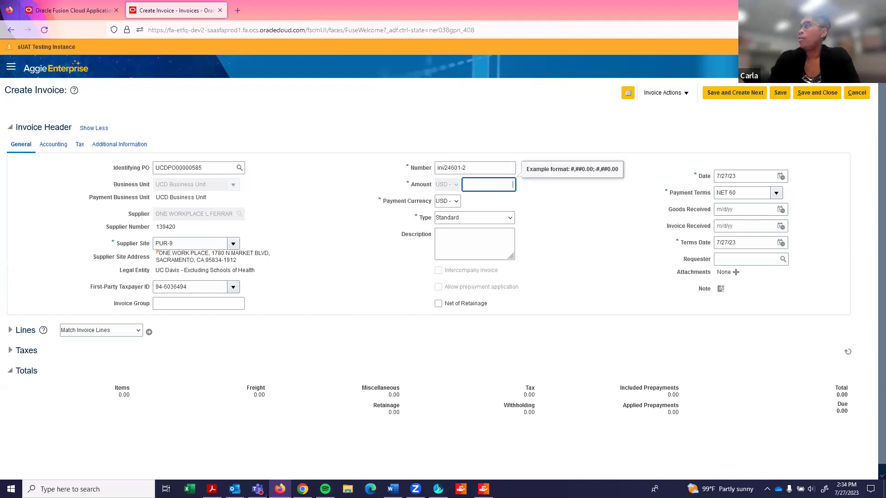
pyautogui.hotkey('alt', 'Tab')
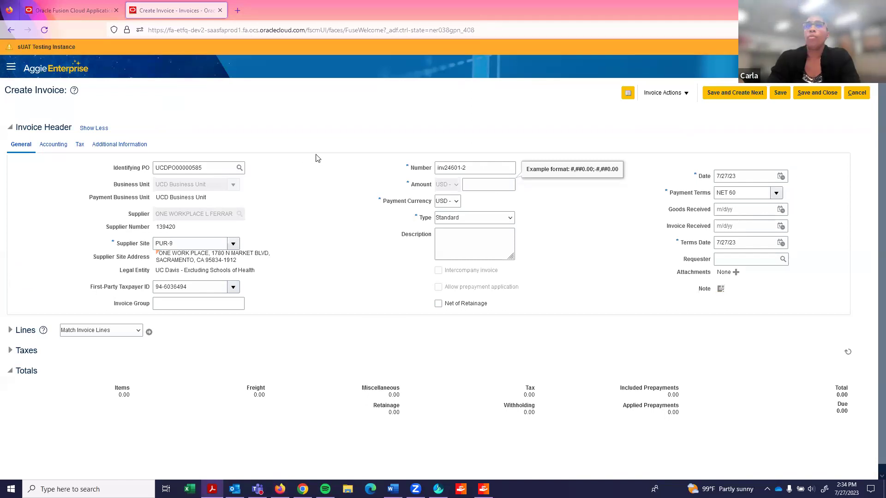
pyautogui.hotkey('alt', 'Tab')
pyautogui.write('7')
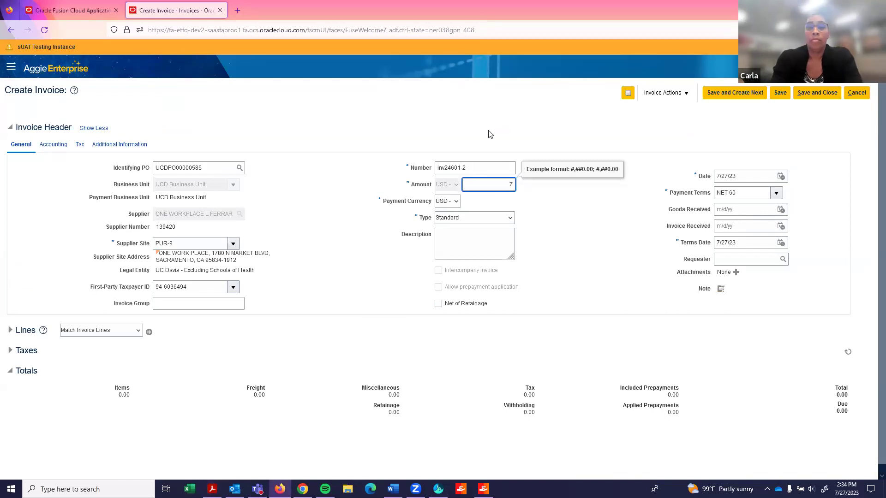
pyautogui.write(',363.13')
pyautogui.press('Tab')
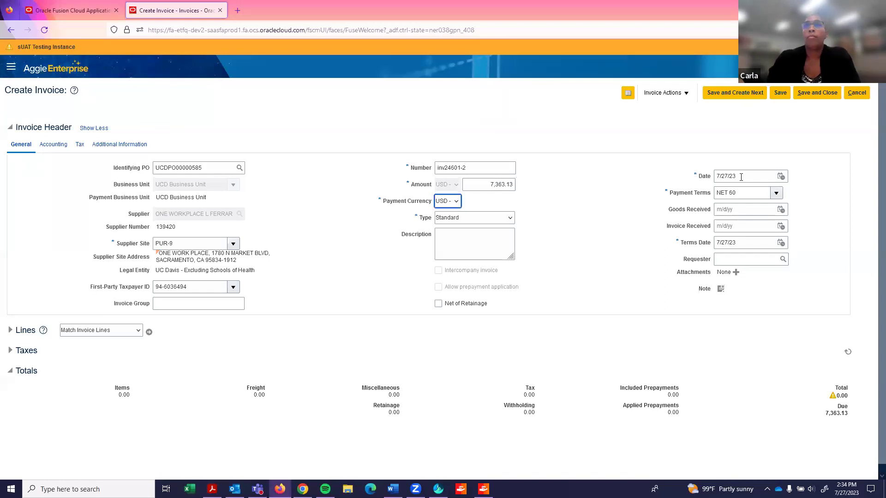
# Set the invoice's payment terms to IMMEDIATE and save the invoice.
pyautogui.tripleClick(744, 192)
pyautogui.write('immed')
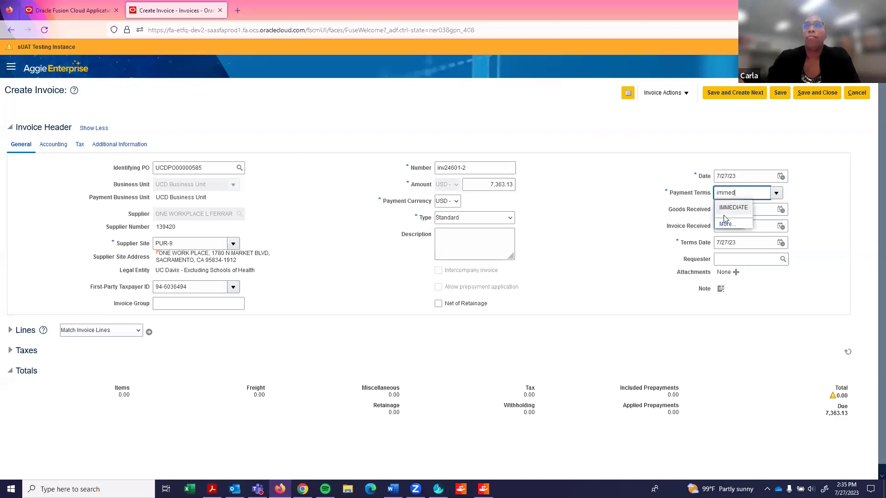
pyautogui.click(725, 210)
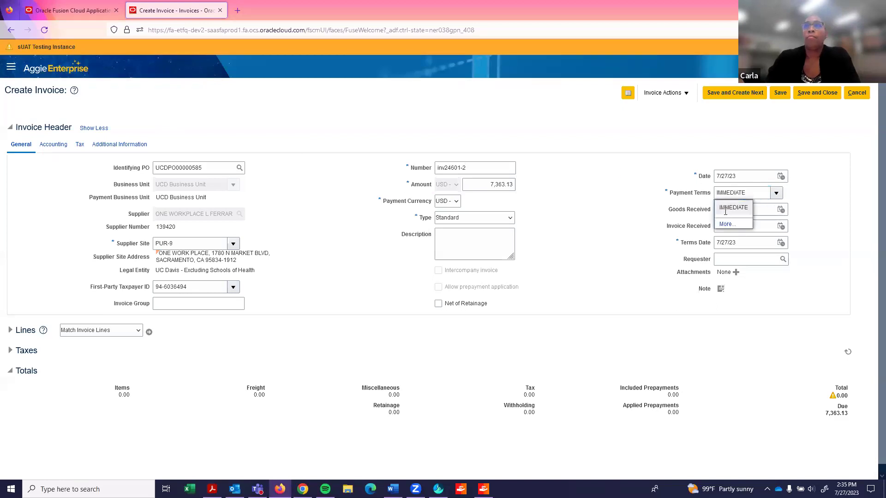
pyautogui.click(780, 92)
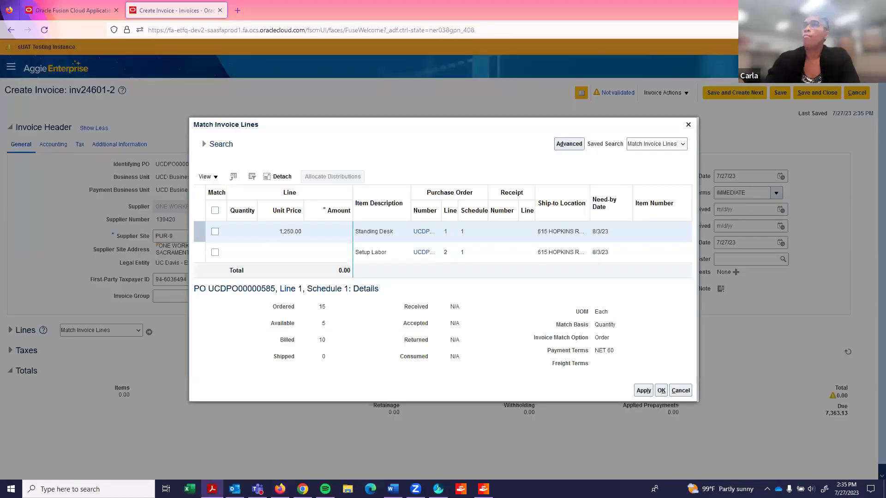
# Match both the Standing Desk and Setup Labor purchase order lines in full, accept the payment terms difference and apply the match.
pyautogui.click(217, 205)
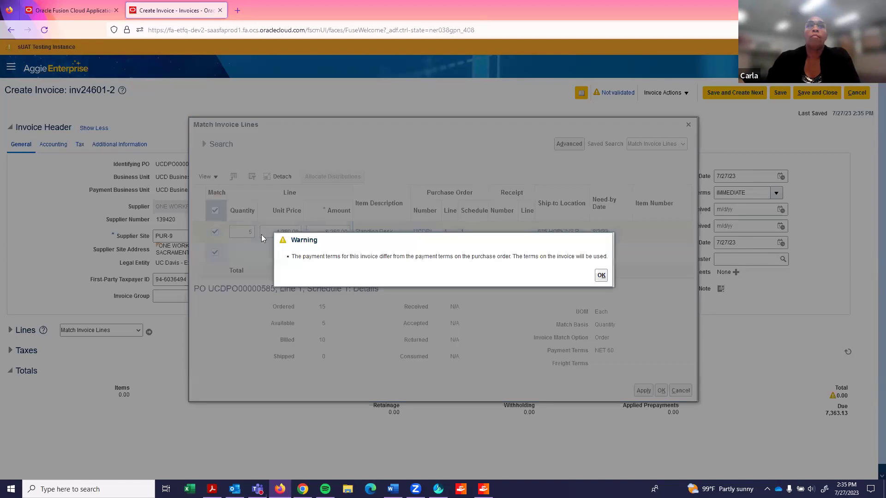
pyautogui.click(601, 276)
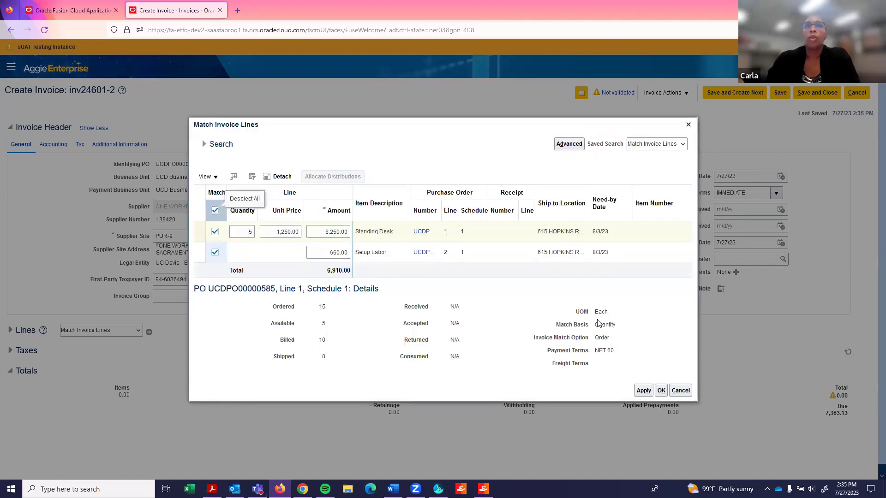
pyautogui.click(639, 390)
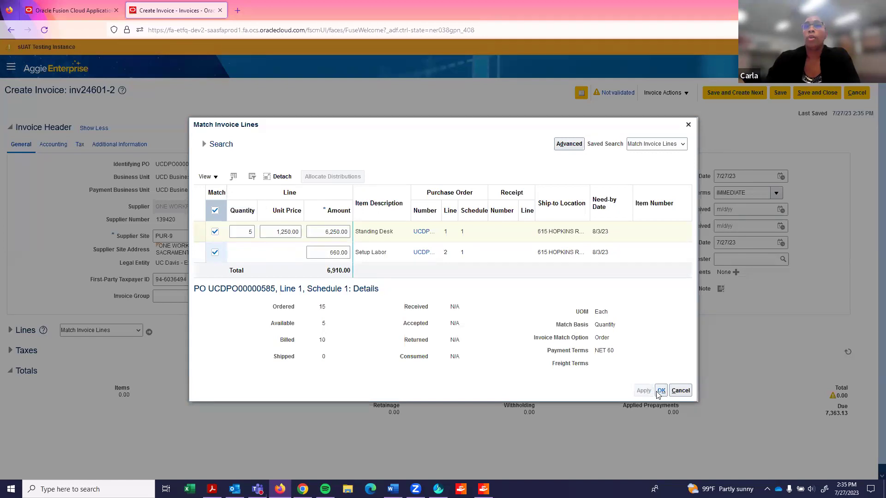
# Close the finished line matching and add a VCT transaction tax line of 453.13 to the invoice.
pyautogui.click(660, 391)
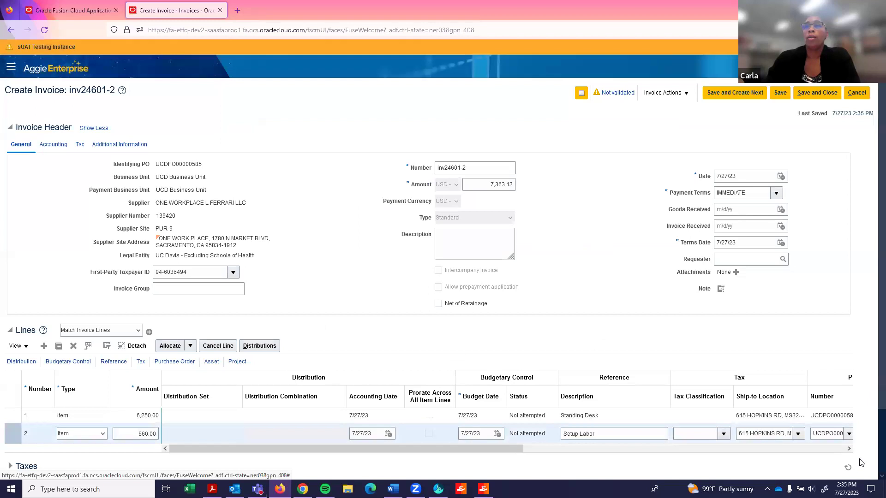
pyautogui.scroll(-2, 416, 454)
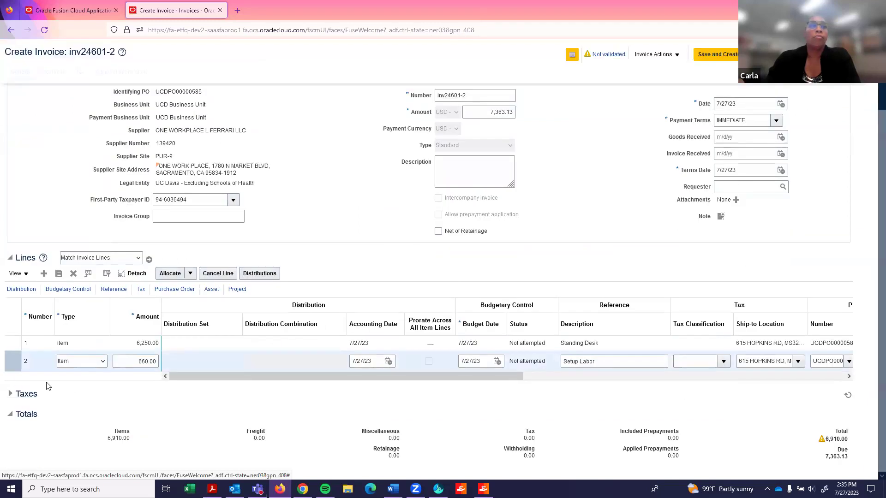
pyautogui.click(26, 394)
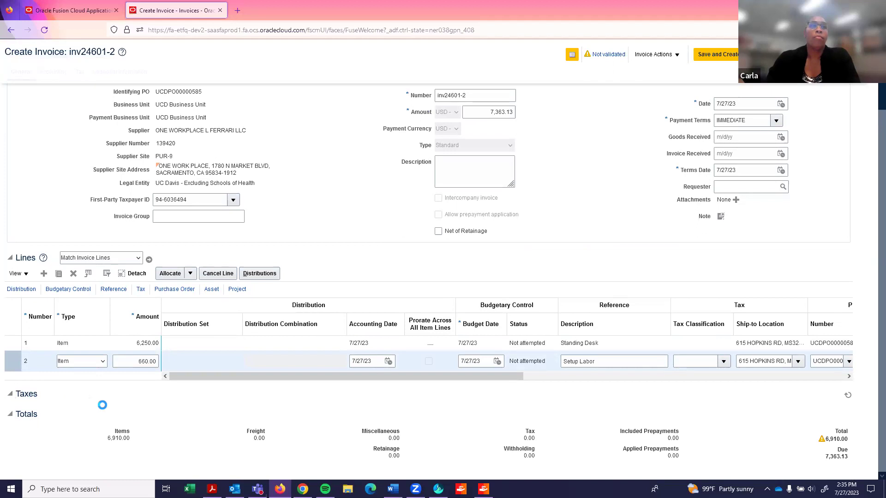
pyautogui.click(251, 431)
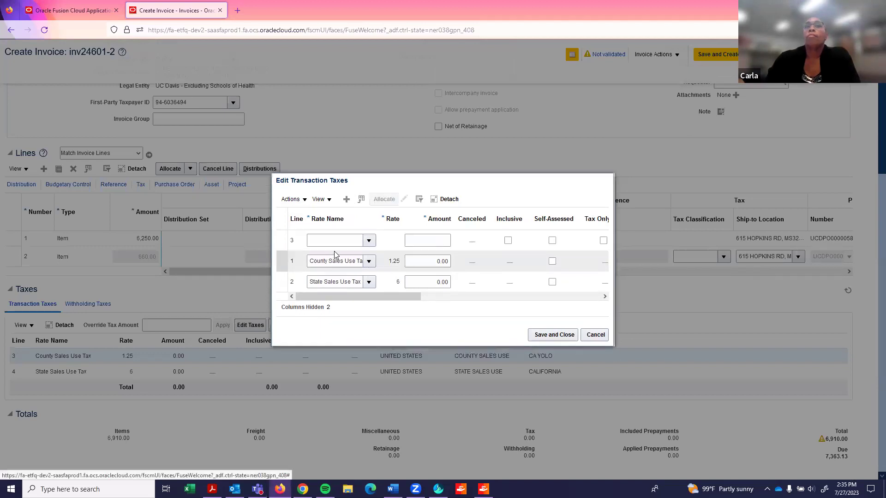
pyautogui.write('vct')
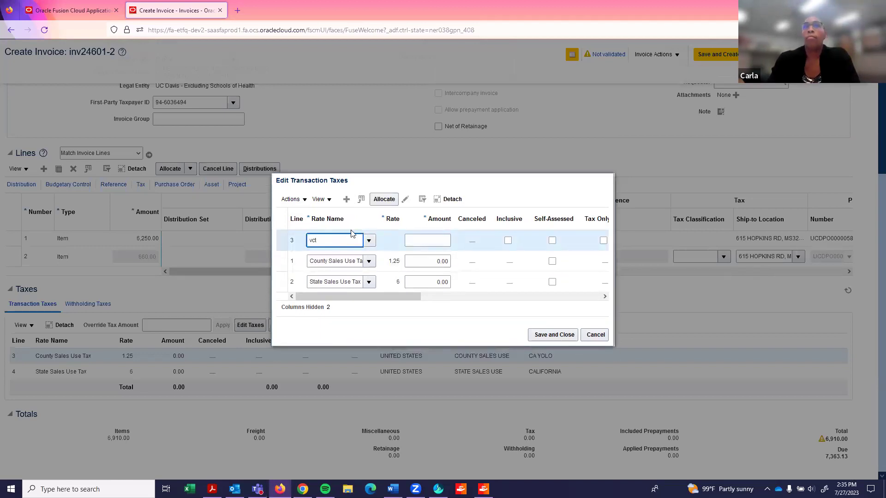
pyautogui.press('Tab')
pyautogui.write('4569.103')
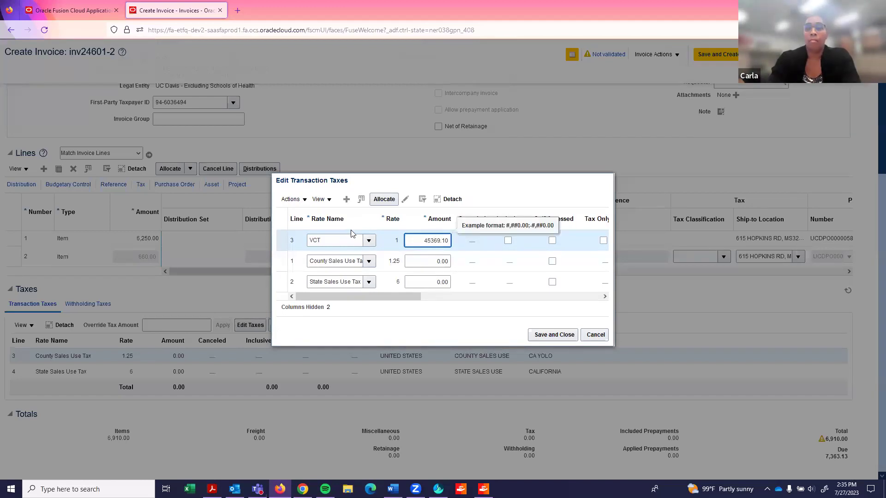
pyautogui.write('.13')
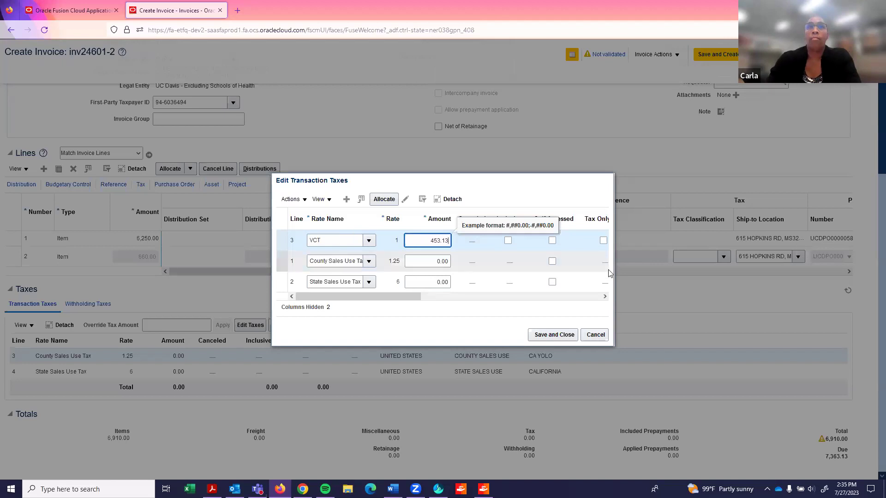
pyautogui.click(562, 336)
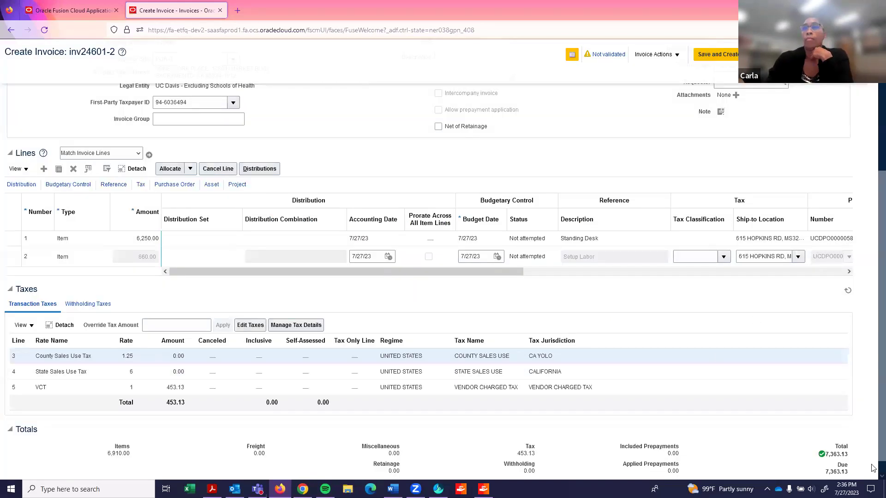
# Validate invoice inv24601-2 and send it for approval.
pyautogui.scroll(-1, 872, 468)
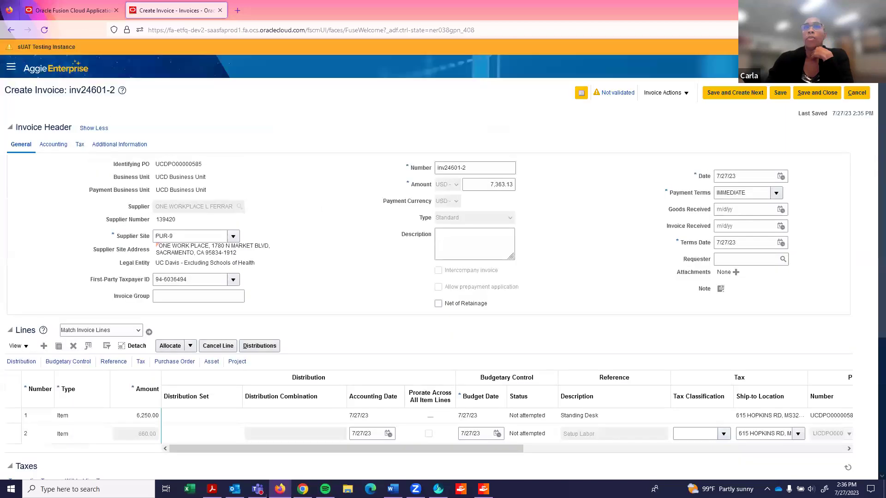
pyautogui.click(666, 94)
pyautogui.click(693, 155)
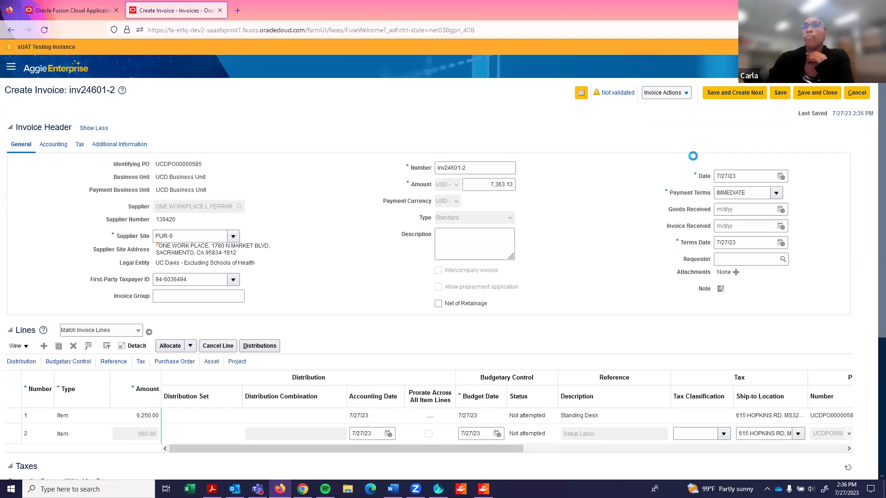
pyautogui.click(667, 93)
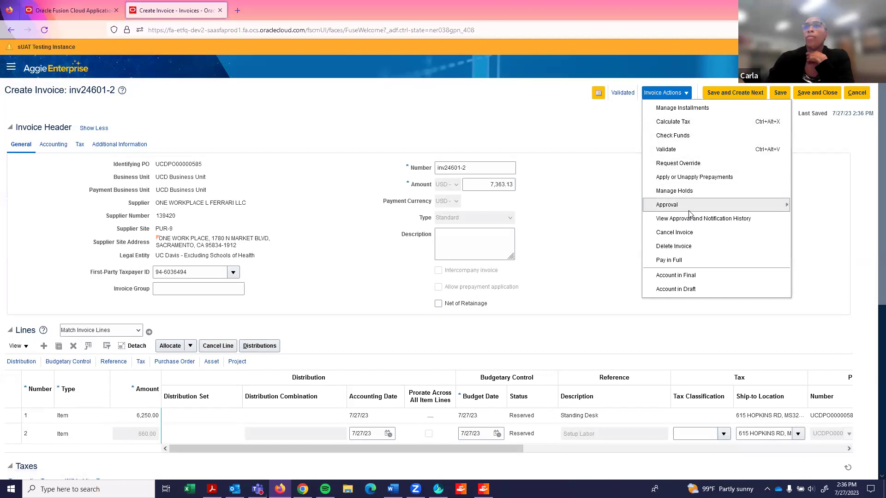
pyautogui.moveTo(690, 211)
pyautogui.click(813, 208)
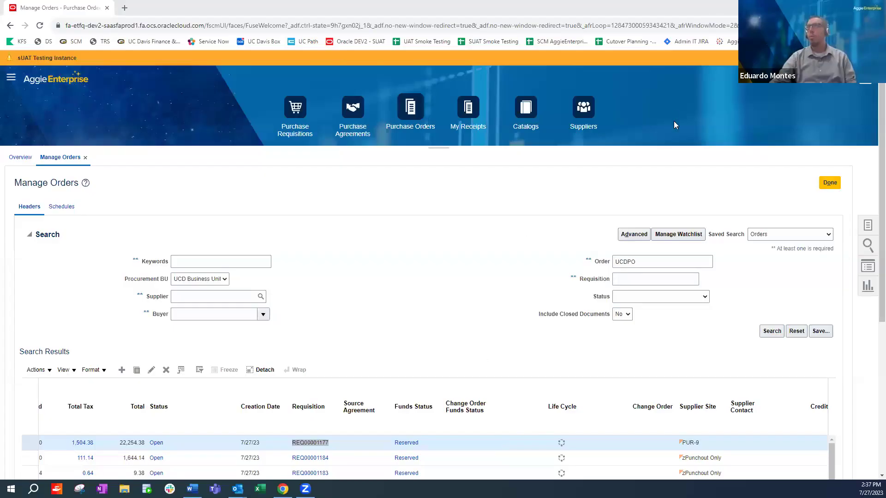
# Return to the home page and open the Manage Invoices page in Payables.
pyautogui.click(677, 116)
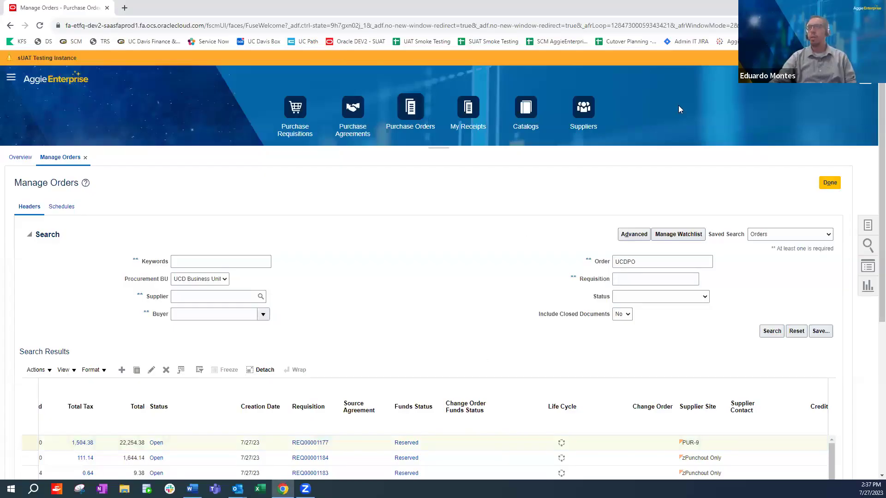
pyautogui.click(780, 77)
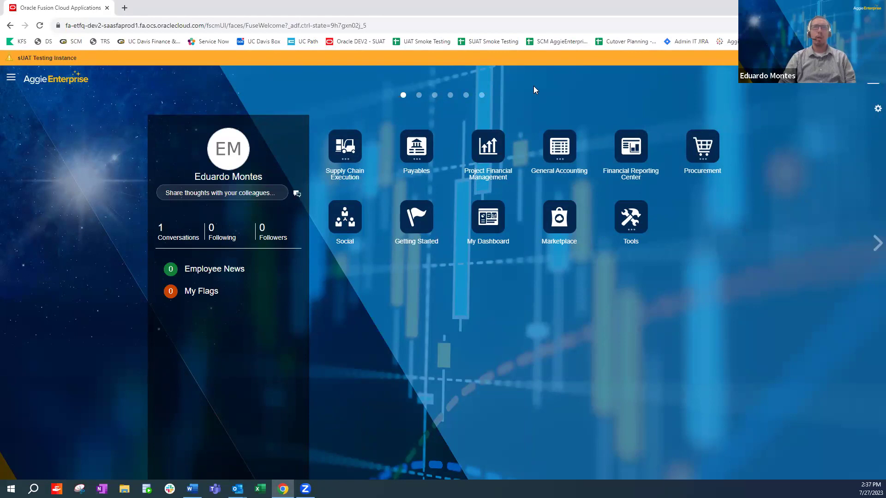
pyautogui.click(417, 147)
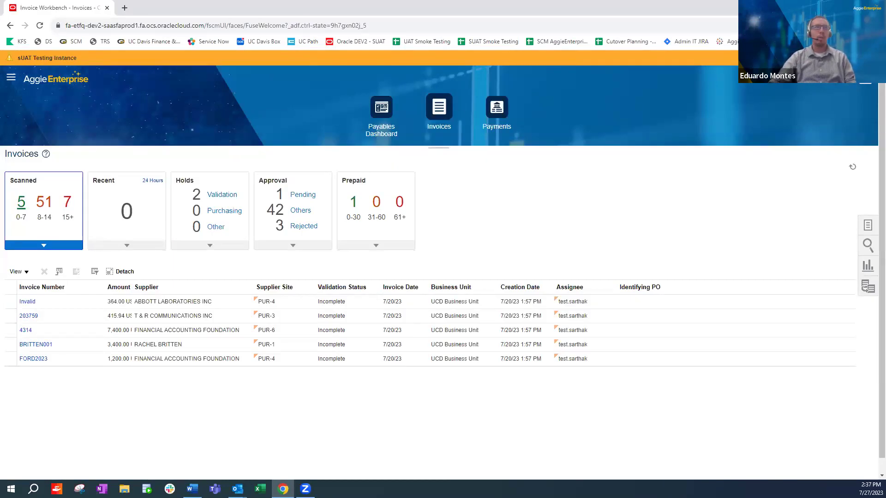
pyautogui.hotkey('alt', 'Tab')
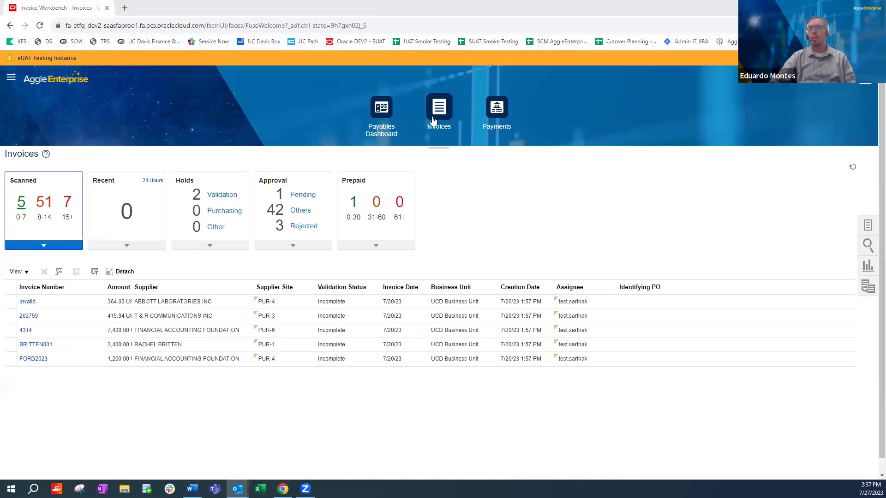
pyautogui.click(867, 226)
pyautogui.click(817, 199)
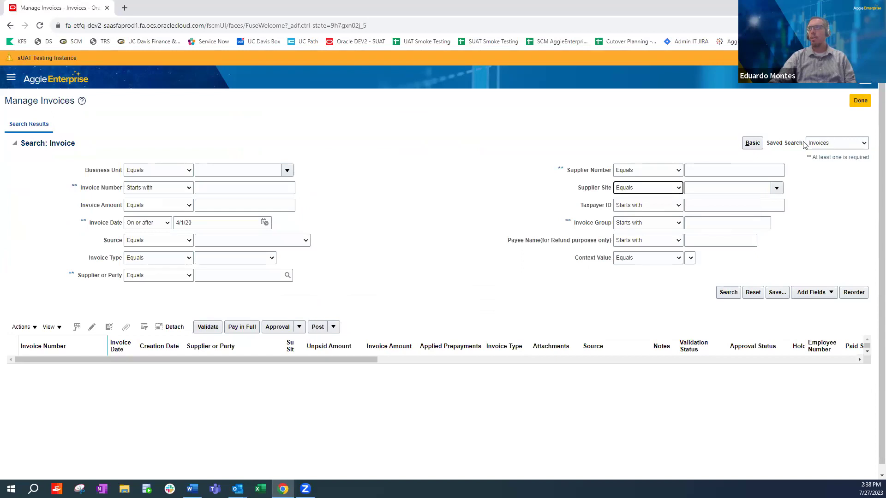
# Use the Purchase Order saved search to find the invoices billed against the standing desk order's purchase order number.
pyautogui.click(855, 144)
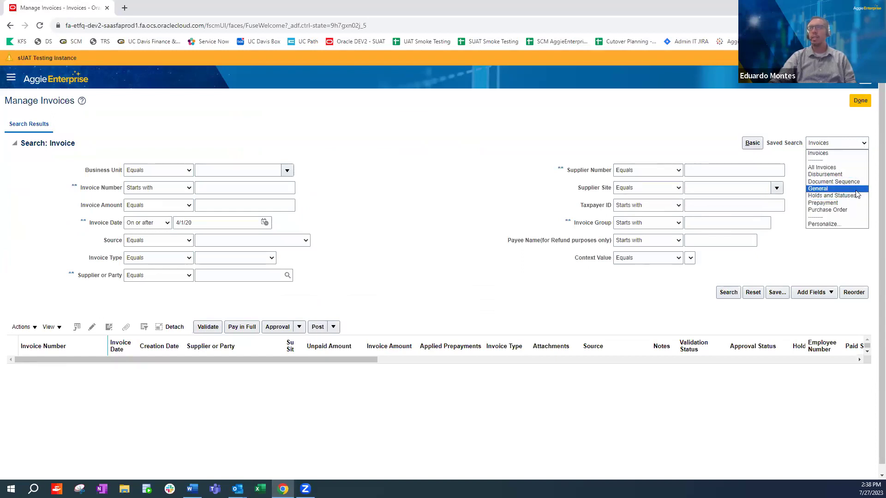
pyautogui.click(537, 132)
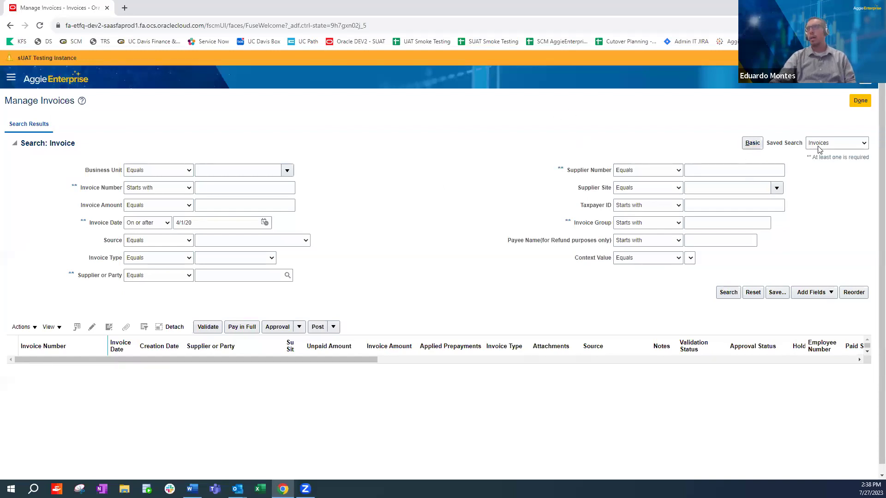
pyautogui.click(835, 143)
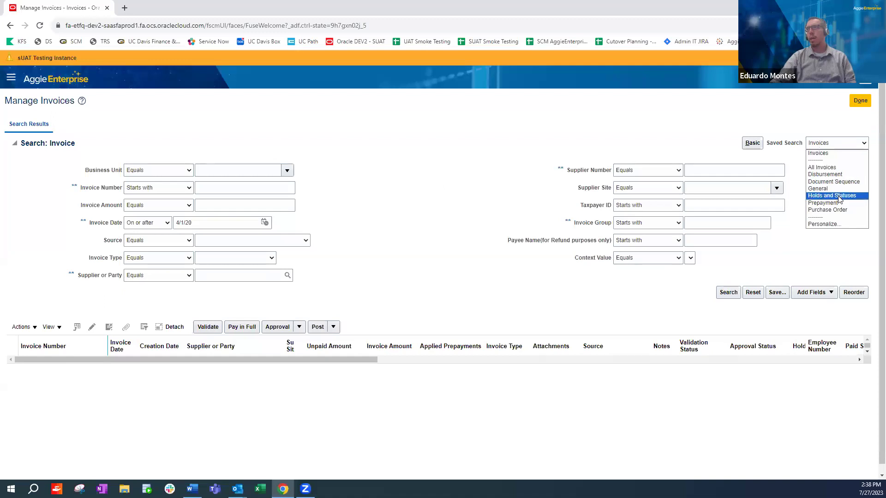
pyautogui.click(843, 210)
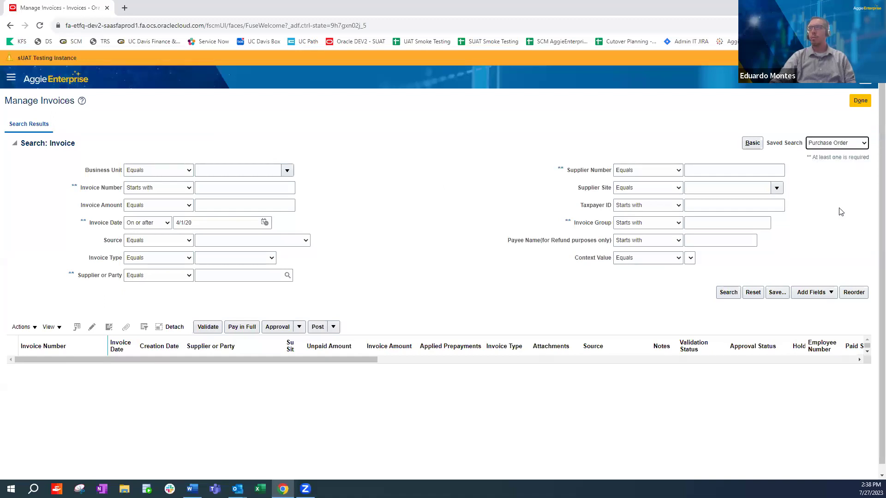
pyautogui.click(236, 240)
pyautogui.write('UCDPO00000585')
pyautogui.click(807, 310)
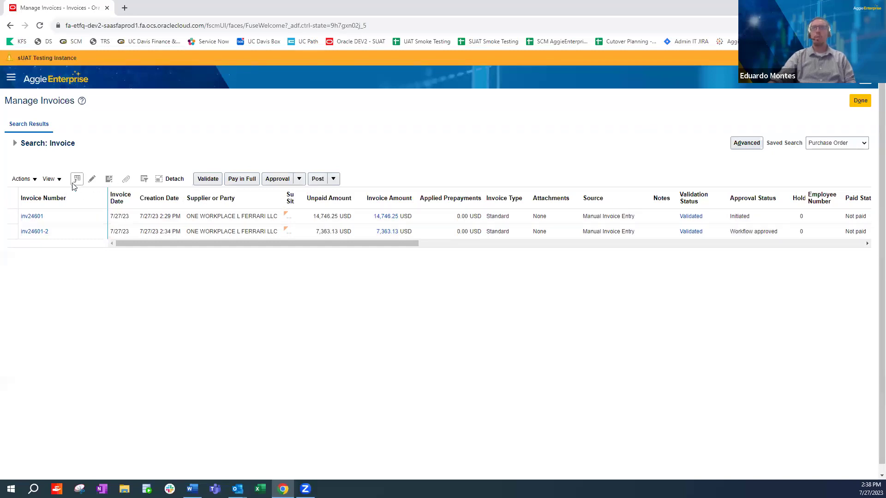
pyautogui.click(50, 179)
pyautogui.moveTo(76, 209)
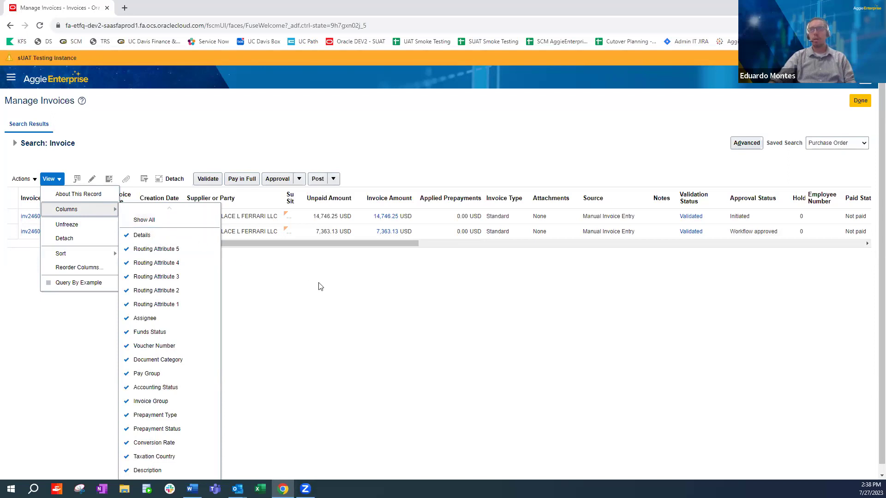
pyautogui.click(165, 227)
pyautogui.moveTo(346, 243); pyautogui.dragTo(309, 251)
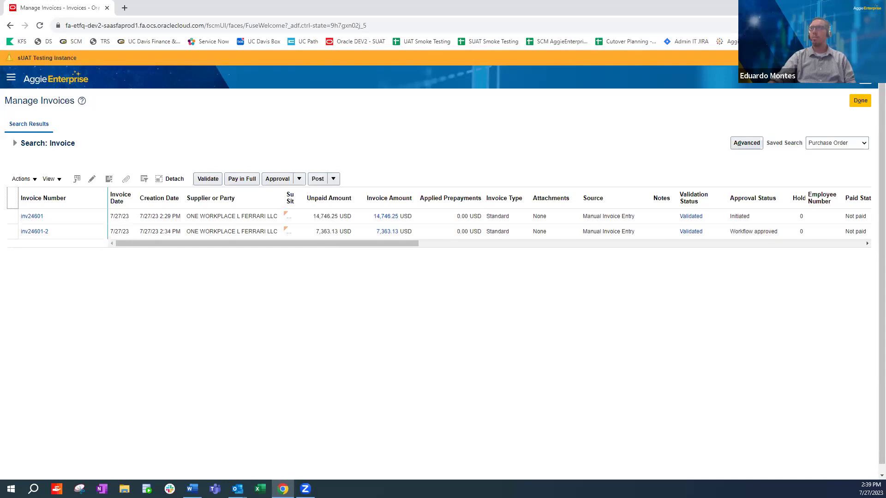
# Show all pending notifications in the worklist, enlarge its window and open the approval task for invoice inv24601.
pyautogui.click(750, 77)
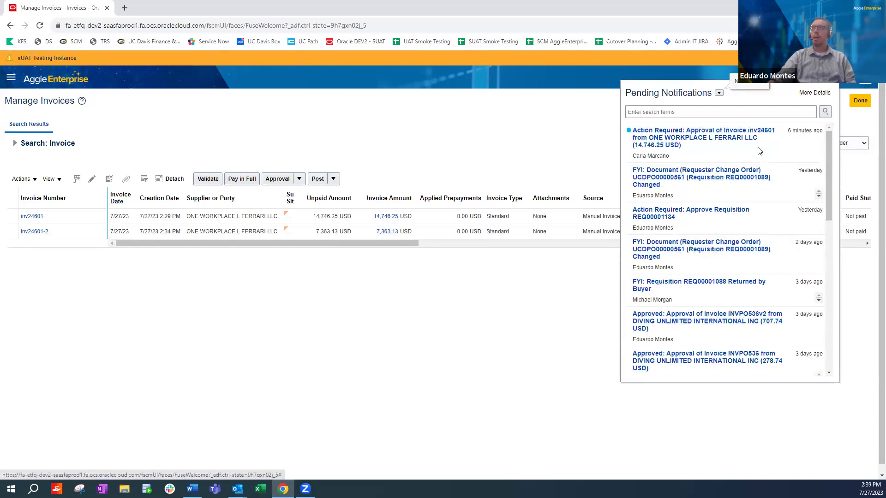
pyautogui.click(827, 94)
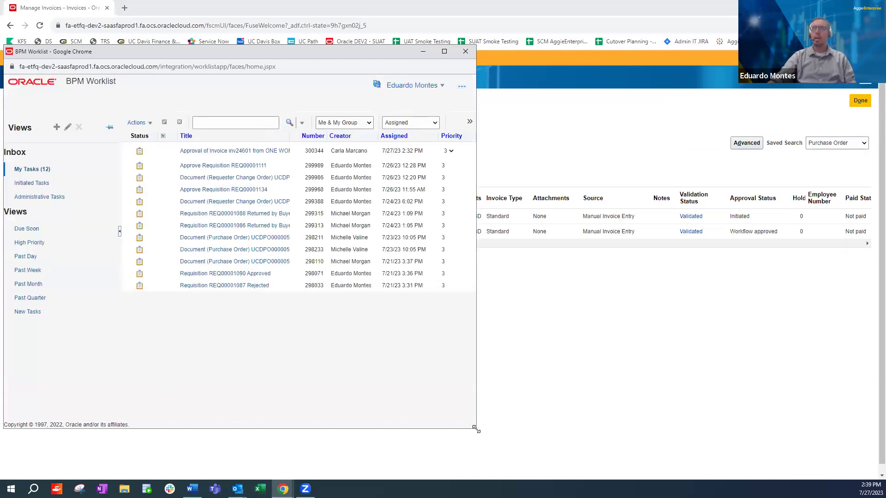
pyautogui.moveTo(620, 464); pyautogui.dragTo(617, 460)
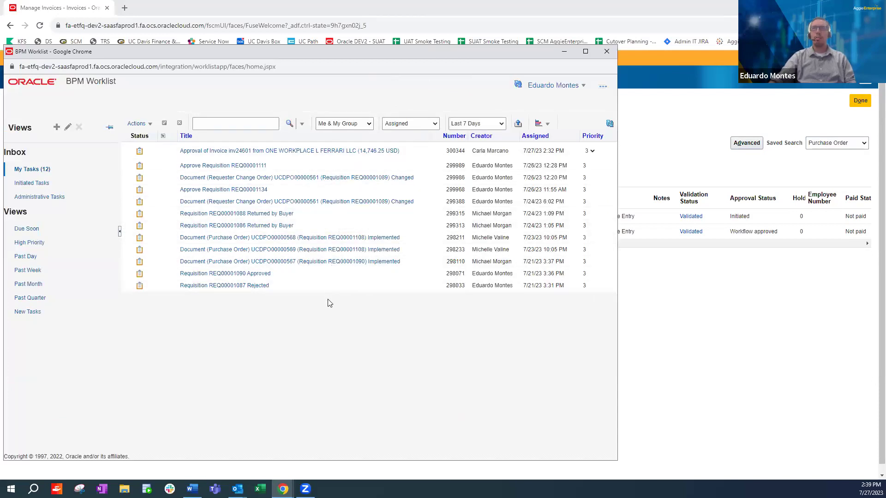
pyautogui.click(346, 152)
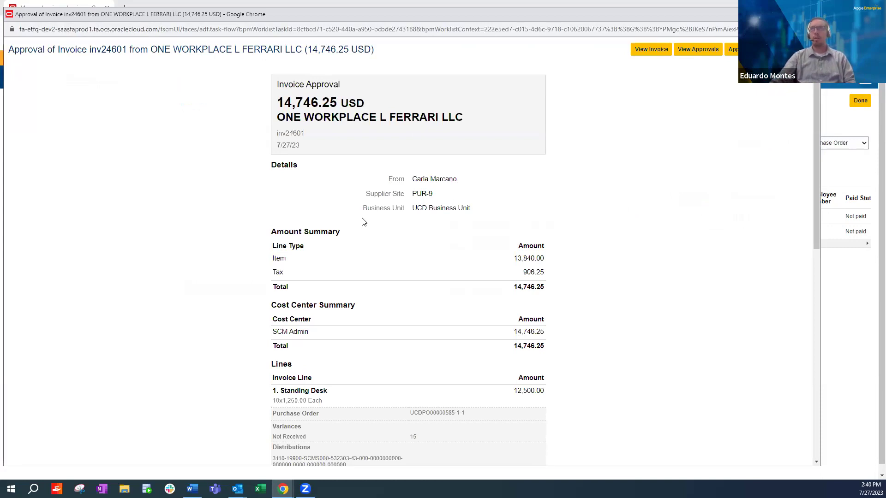
# Review the amounts, lines, taxes and installments of invoice inv24601 and approve it.
pyautogui.scroll(-3, 572, 259)
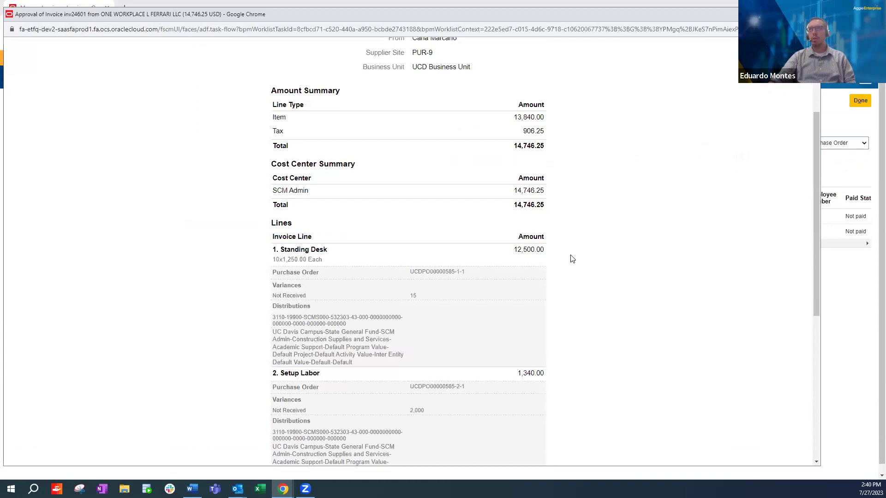
pyautogui.scroll(-4, 572, 258)
pyautogui.scroll(-3, 589, 265)
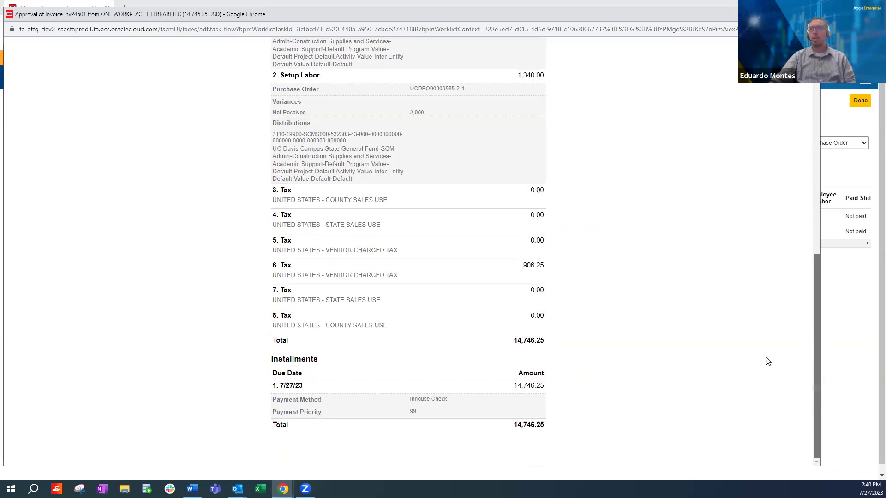
pyautogui.moveTo(814, 378); pyautogui.dragTo(659, 334)
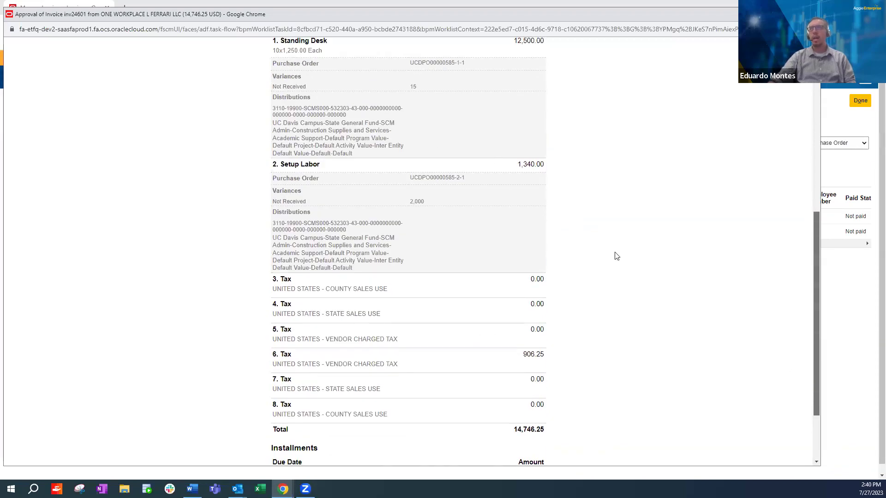
pyautogui.scroll(3, 617, 256)
pyautogui.scroll(5, 582, 229)
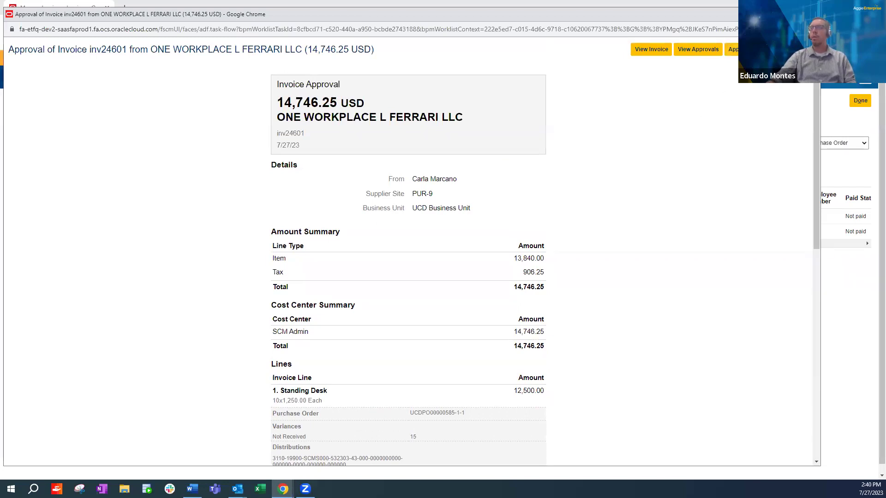
pyautogui.click(733, 49)
pyautogui.click(510, 187)
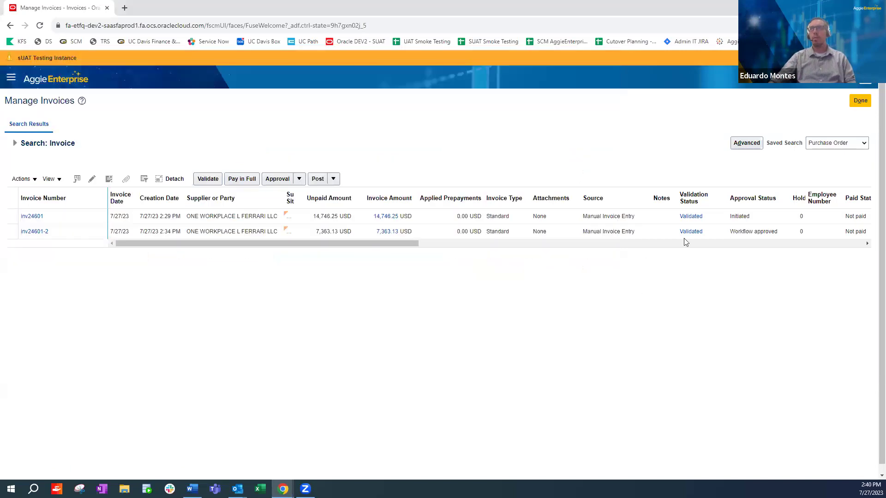
# Open the details of invoice inv24601 from the search results.
pyautogui.click(669, 259)
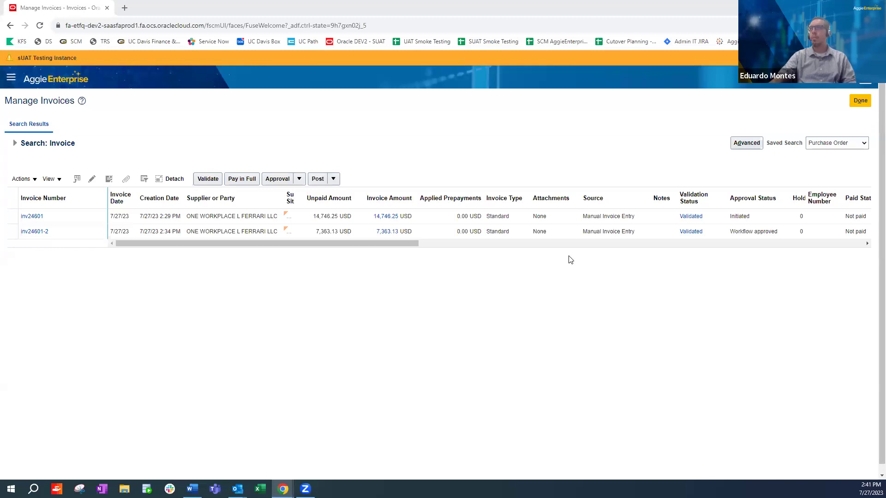
pyautogui.click(38, 218)
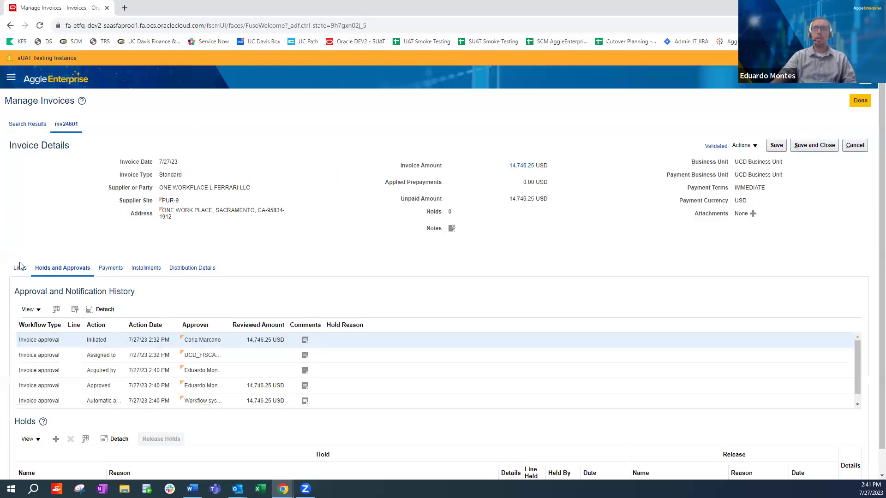
# Check the payments recorded for invoice inv24601 and close the invoice and the invoice search.
pyautogui.click(112, 271)
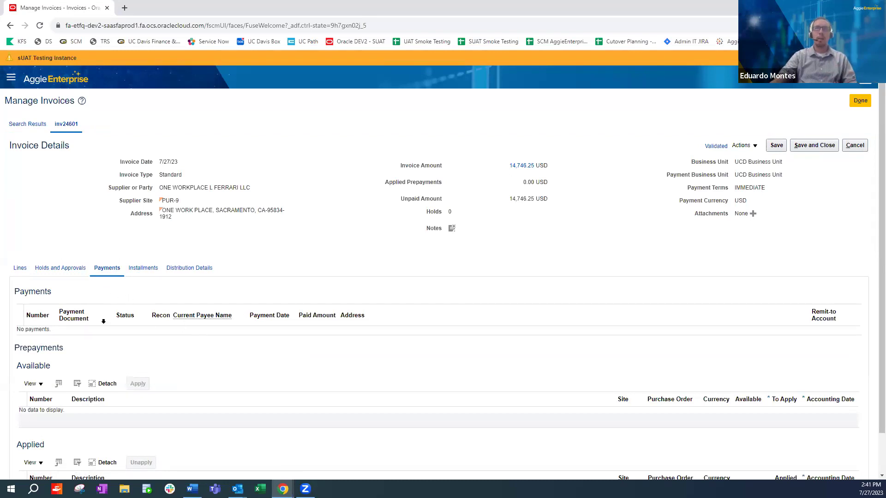
pyautogui.click(854, 146)
pyautogui.click(860, 101)
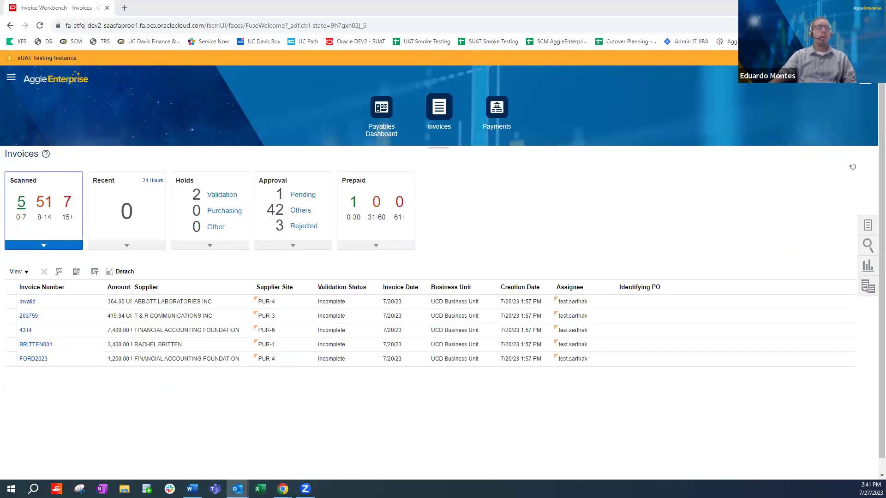
# Return to the home page and open Manage Requisitions from the Procurement area's Purchase Requisitions.
pyautogui.click(790, 78)
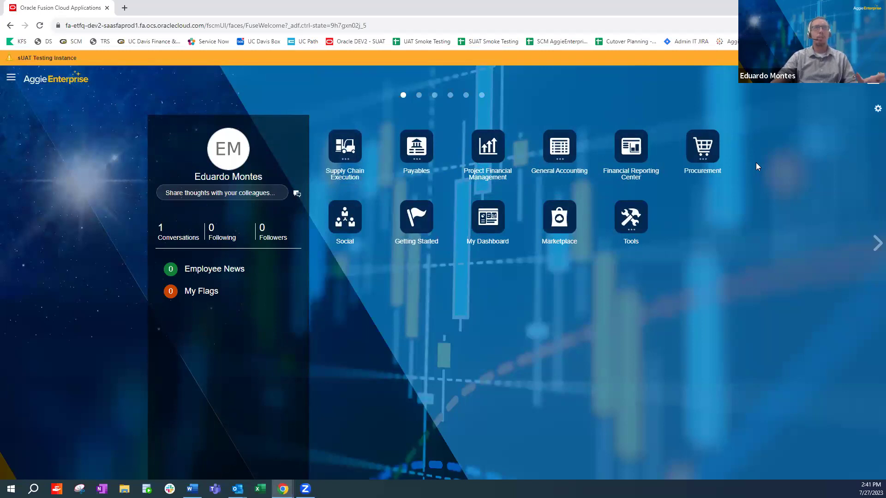
pyautogui.click(705, 153)
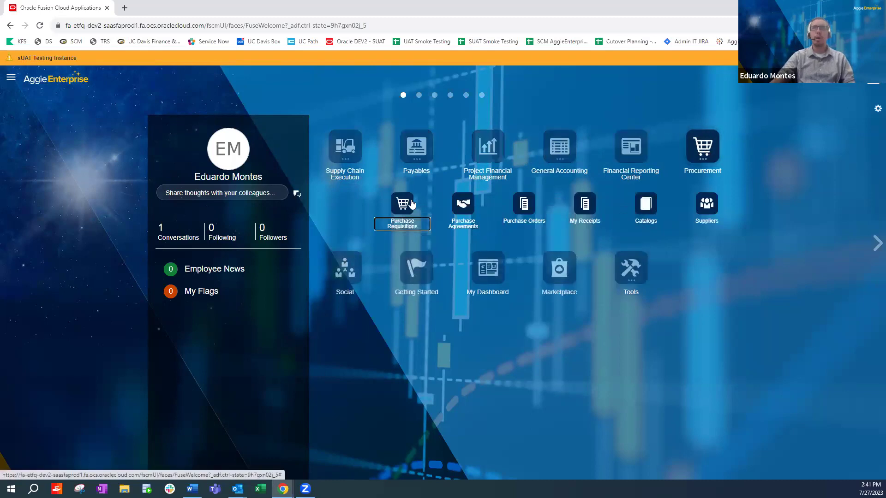
pyautogui.click(403, 204)
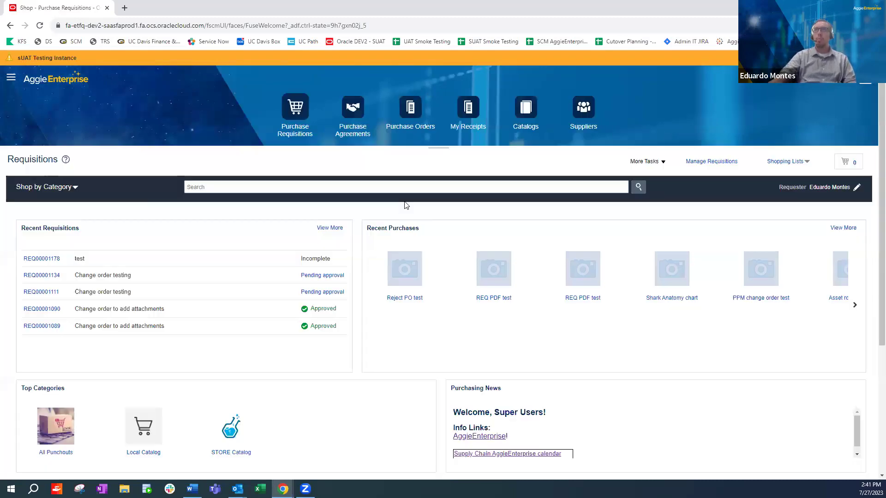
pyautogui.click(714, 162)
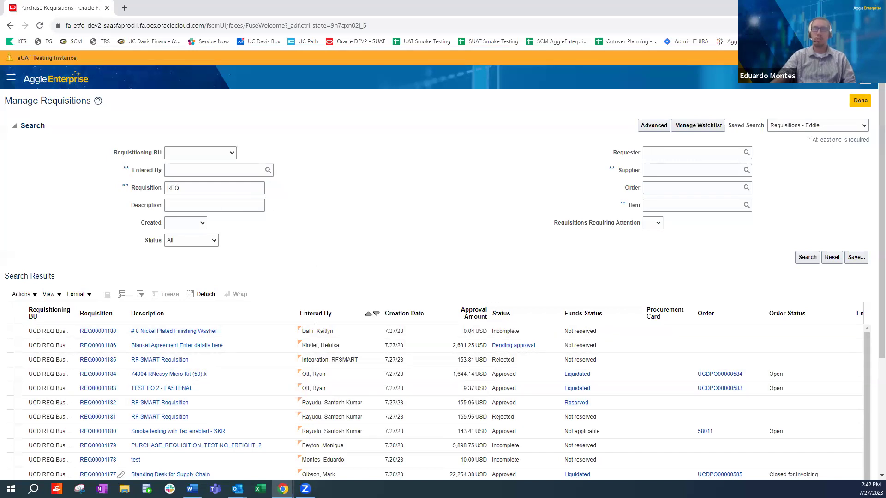
# Search the requisitions starting with REQ for those entered by the employee who created the standing desk requisition.
pyautogui.click(196, 188)
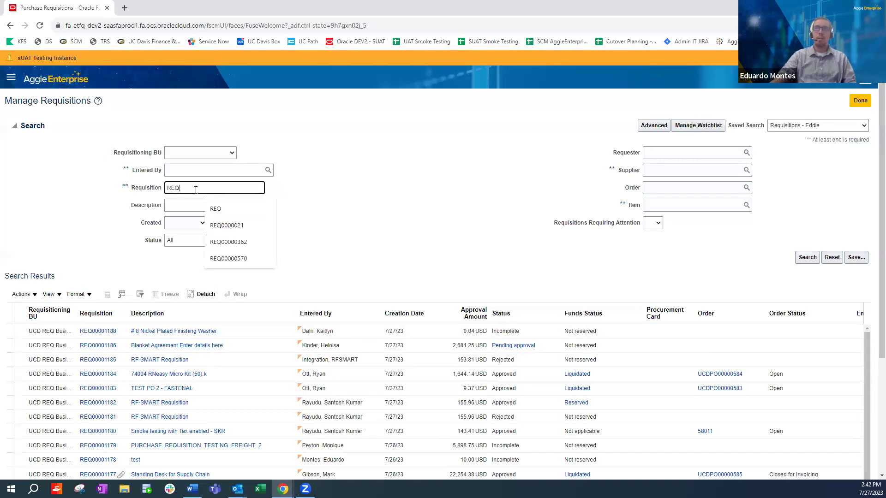
pyautogui.click(323, 196)
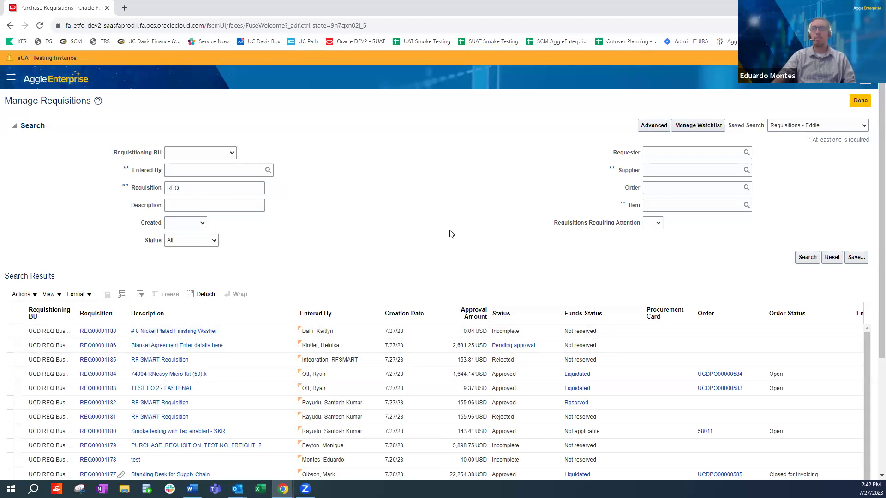
pyautogui.click(215, 172)
pyautogui.write('gibson, ma')
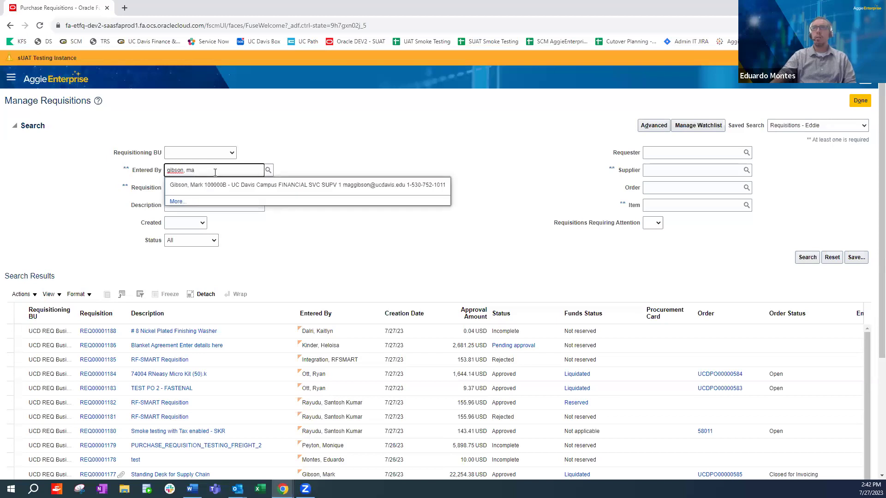
pyautogui.click(215, 185)
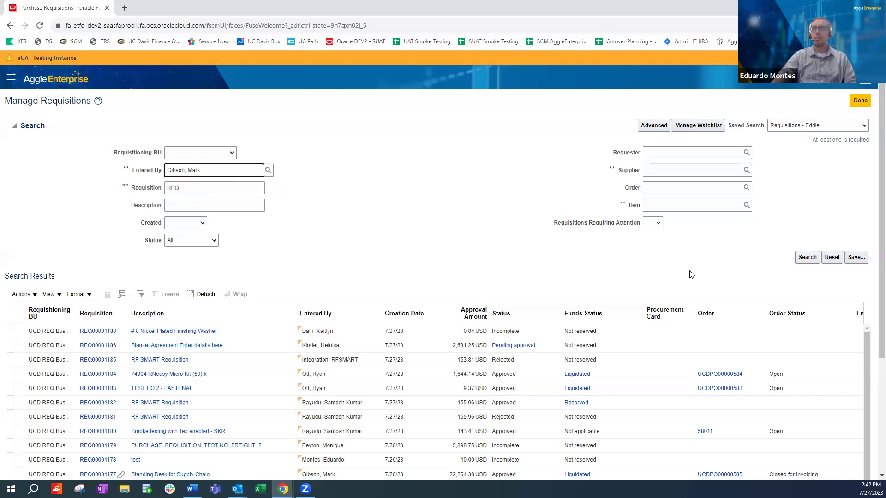
pyautogui.click(807, 257)
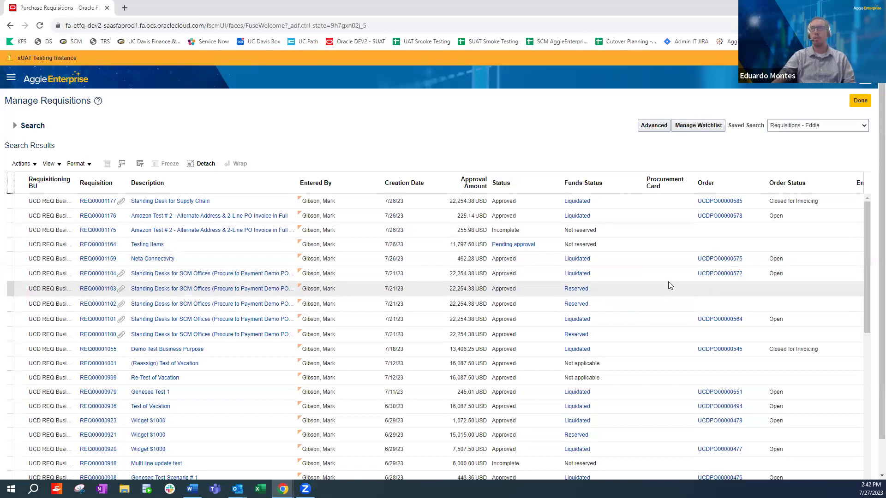
# Open the Standing Desk for Supply Chain requisition and follow its first line to the linked purchase order.
pyautogui.click(105, 202)
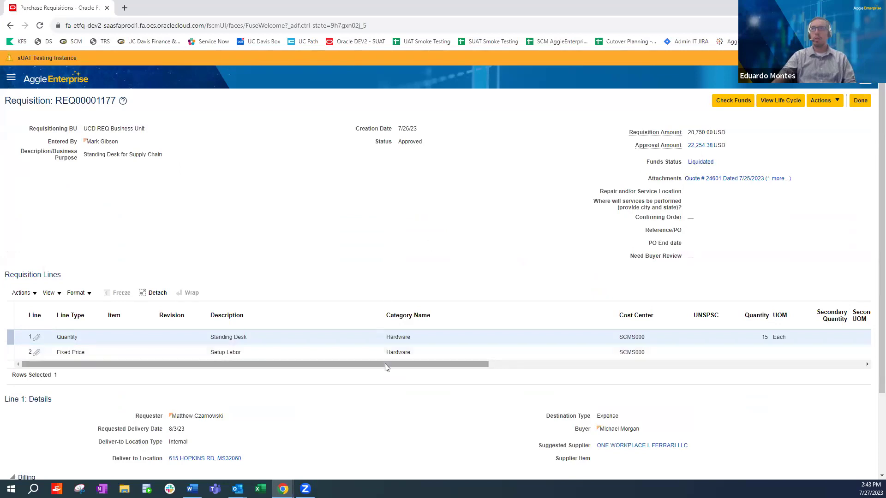
pyautogui.moveTo(303, 364); pyautogui.dragTo(712, 368)
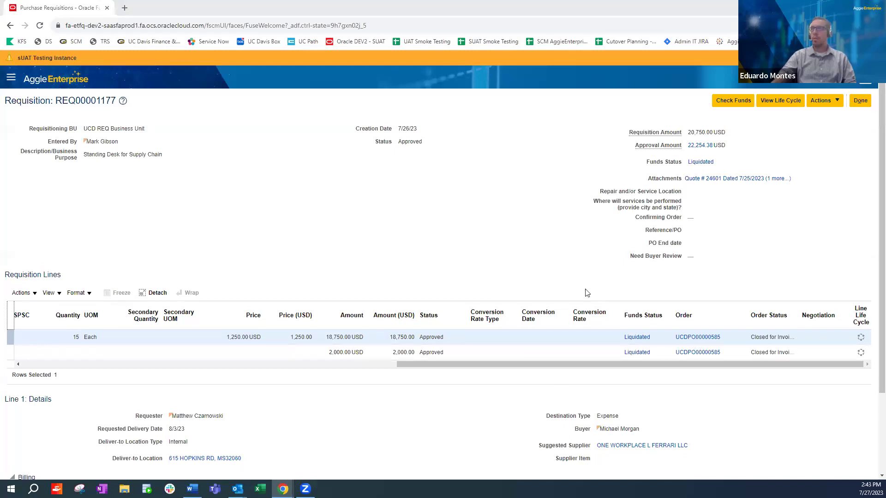
pyautogui.click(691, 339)
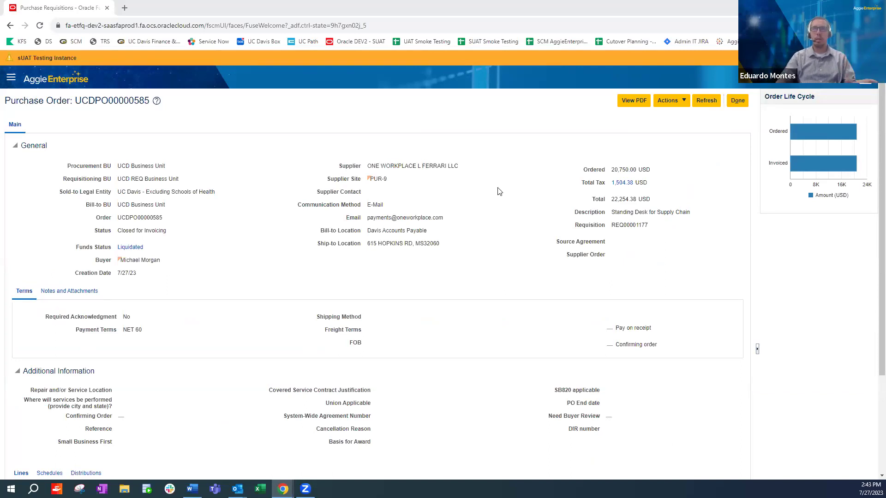
# Review the purchase order's general details, terms and lines, and return to the requisition.
pyautogui.click(684, 102)
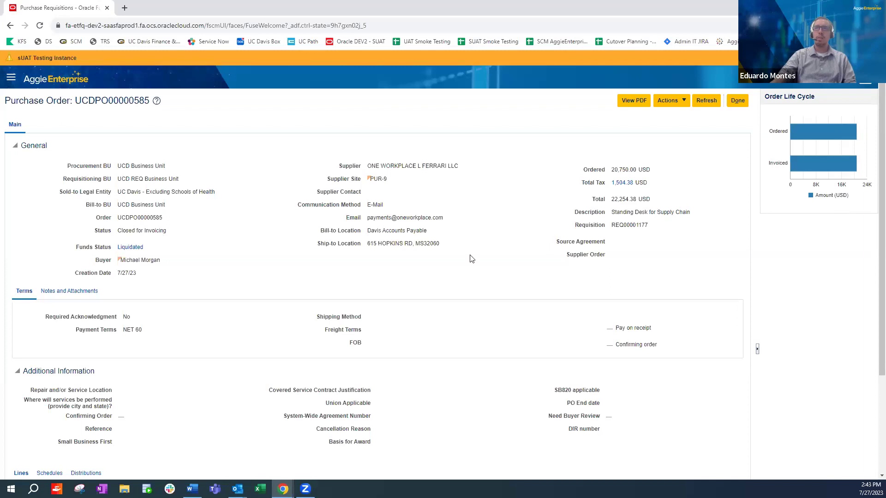
pyautogui.scroll(-5, 469, 258)
pyautogui.scroll(5, 472, 259)
pyautogui.scroll(-3, 472, 260)
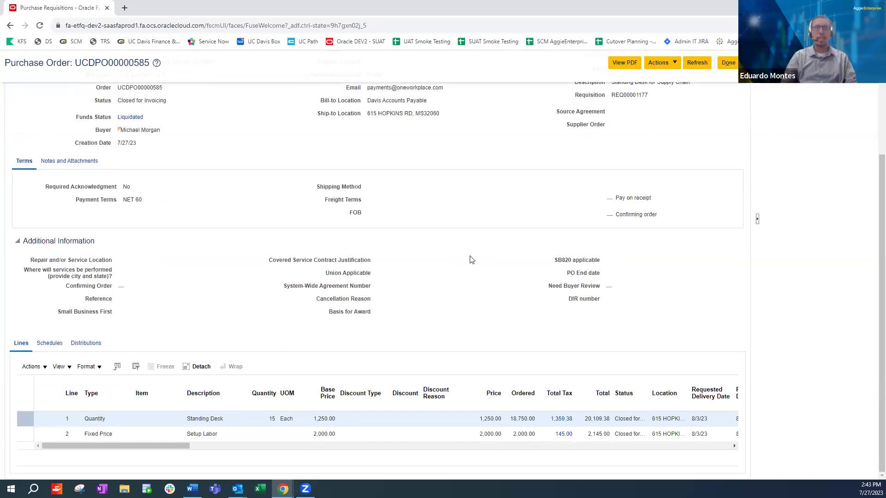
pyautogui.scroll(3, 470, 259)
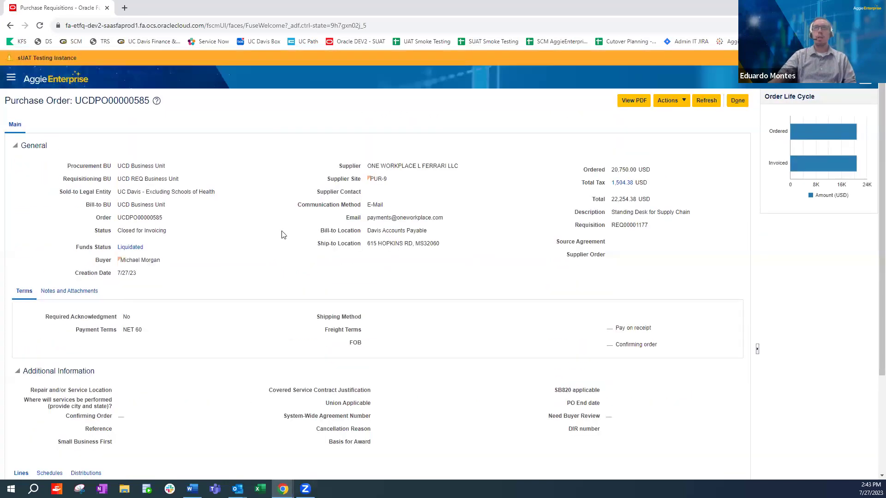
pyautogui.click(742, 104)
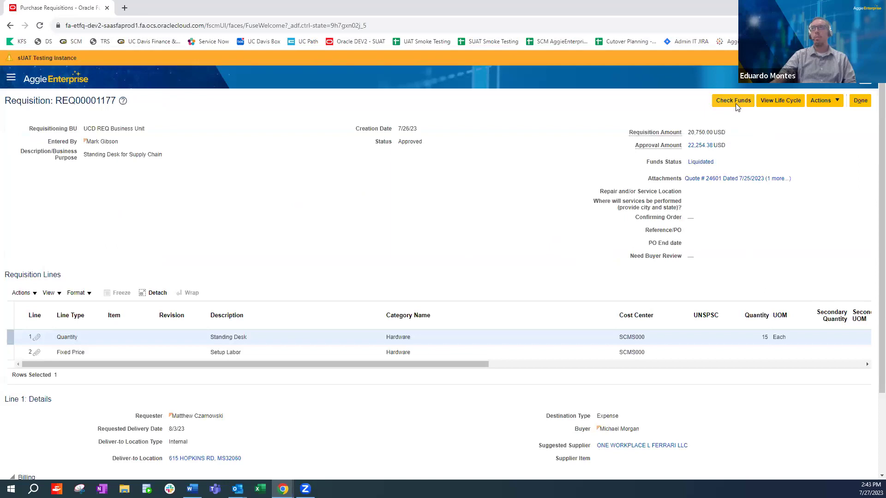
# Copy the purchase order number from the Standing Desk line and close the requisition and Manage Requisitions.
pyautogui.moveTo(467, 365); pyautogui.dragTo(790, 375)
pyautogui.moveTo(758, 337); pyautogui.dragTo(716, 339)
pyautogui.hotkey('ctrl', 'c')
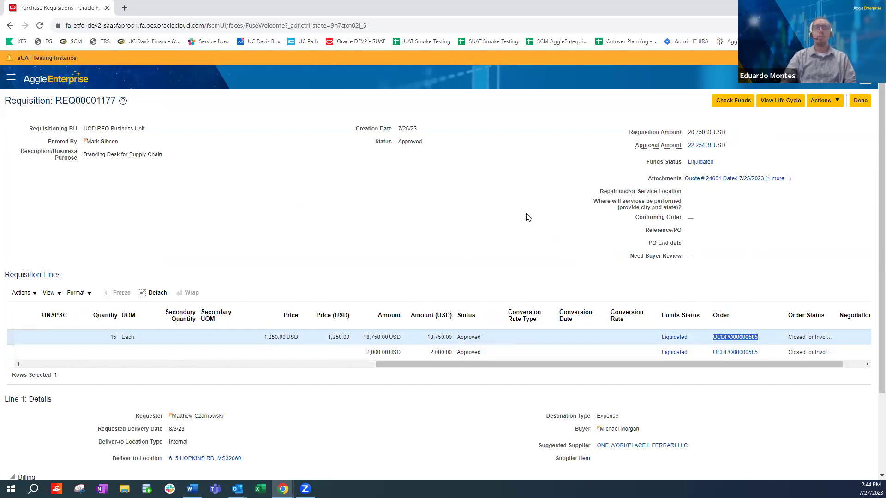
pyautogui.click(861, 99)
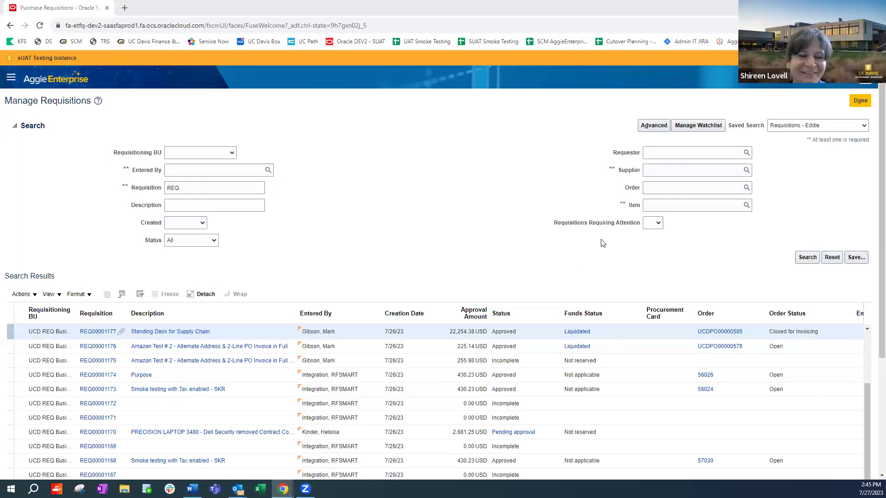
pyautogui.click(860, 101)
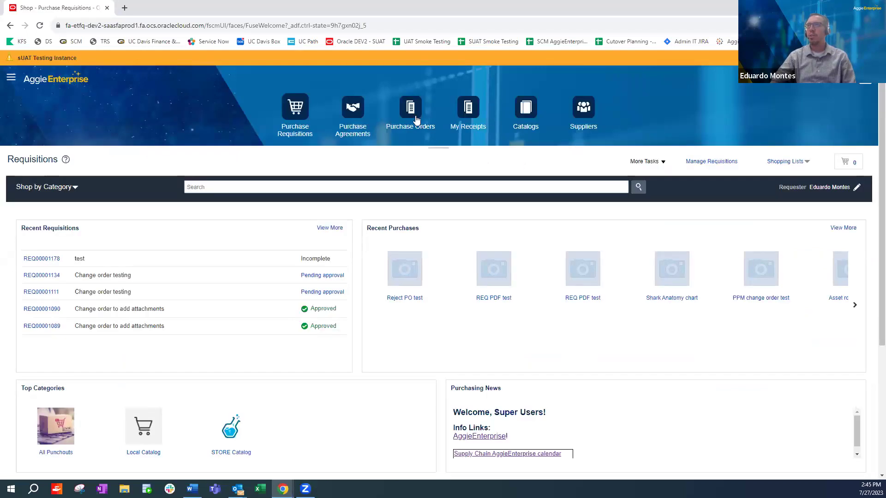
# Search Orders in the Purchase Orders work area for the copied purchase order number and open that order.
pyautogui.click(411, 111)
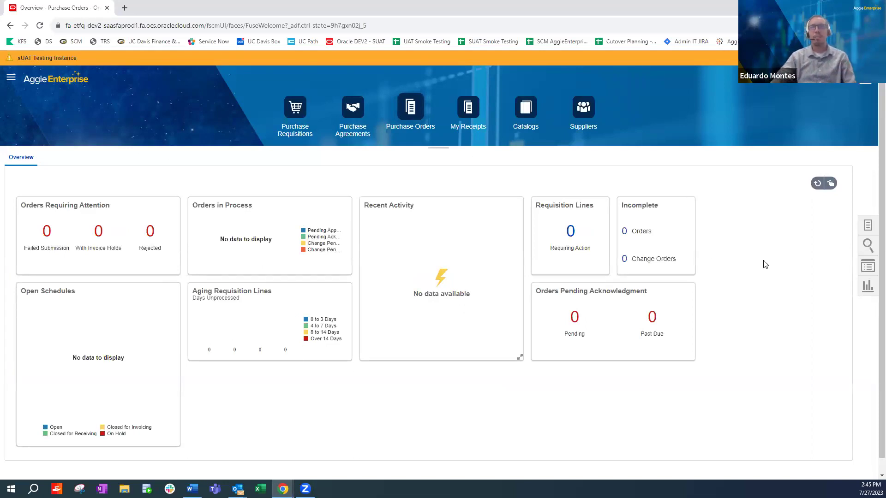
pyautogui.click(867, 247)
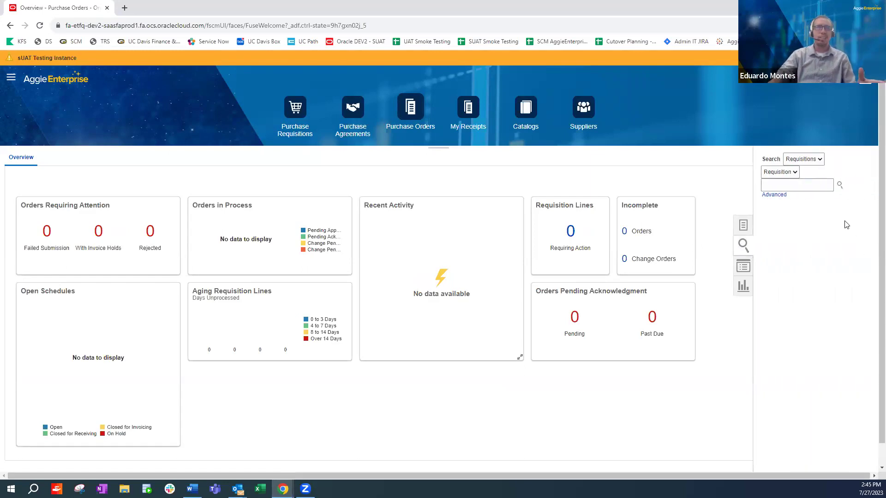
pyautogui.click(823, 161)
pyautogui.click(814, 176)
pyautogui.click(812, 178)
pyautogui.hotkey('ctrl', 'v')
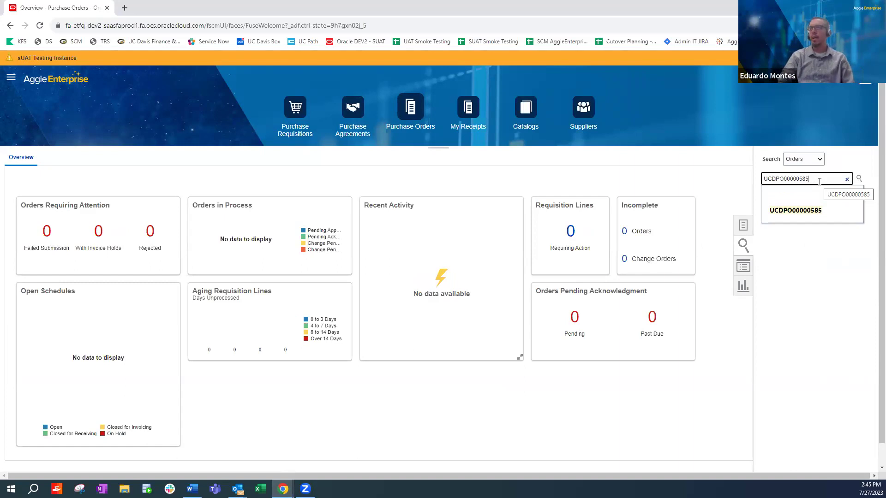
pyautogui.press('Return')
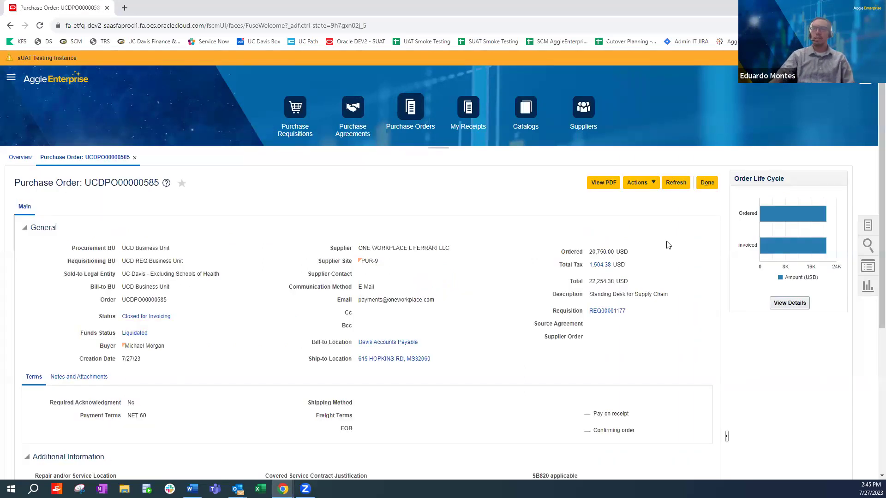
# Review the purchase order's available actions and its Order Life Cycle details, and close the order.
pyautogui.click(654, 184)
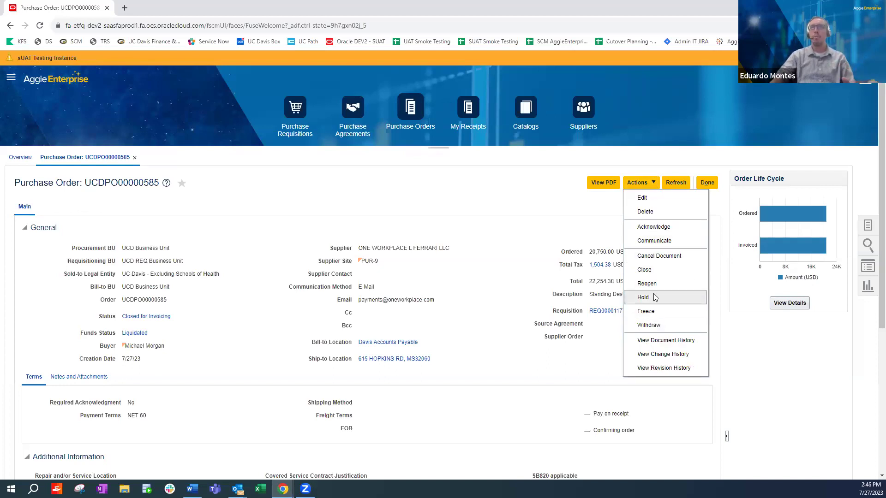
pyautogui.click(604, 207)
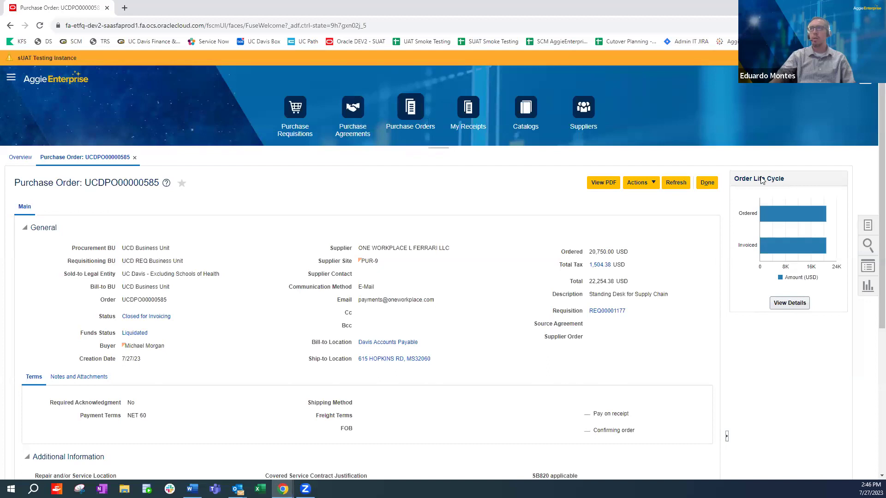
pyautogui.click(791, 305)
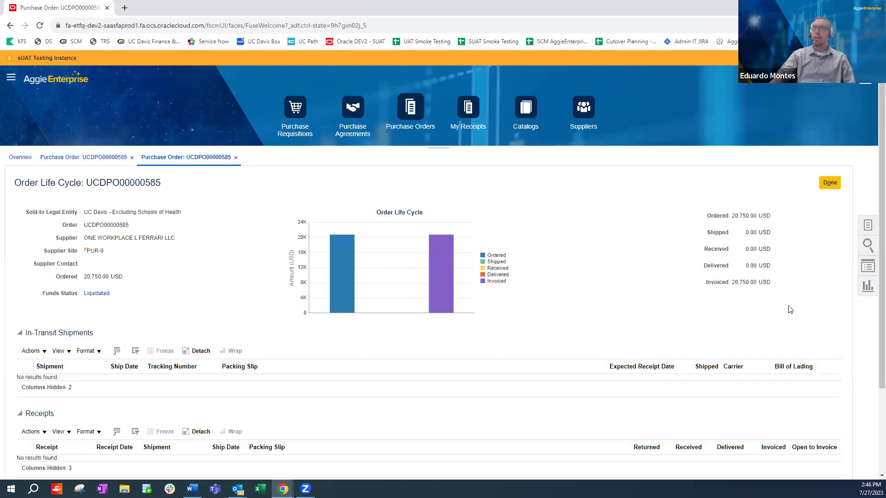
pyautogui.moveTo(348, 291)
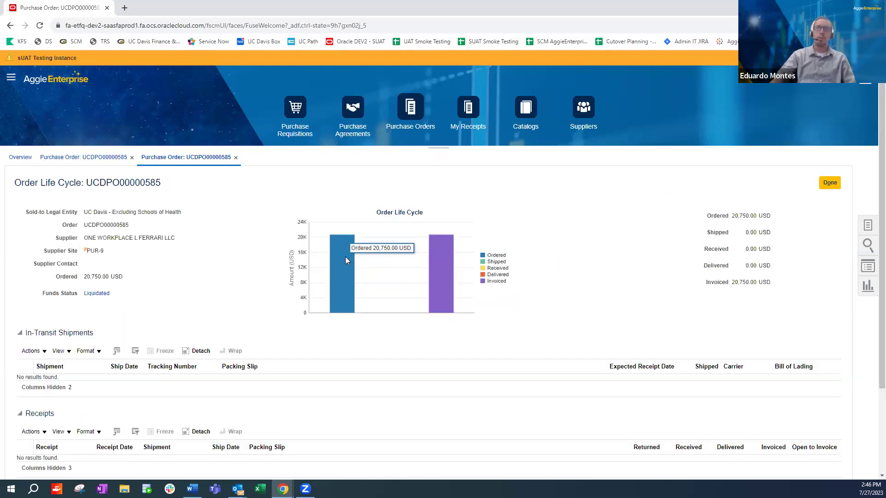
pyautogui.moveTo(438, 266)
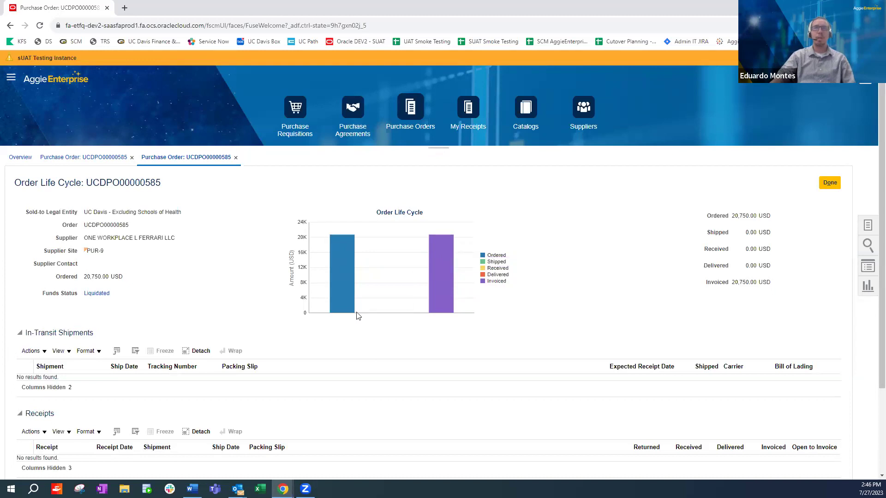
pyautogui.scroll(-3, 355, 348)
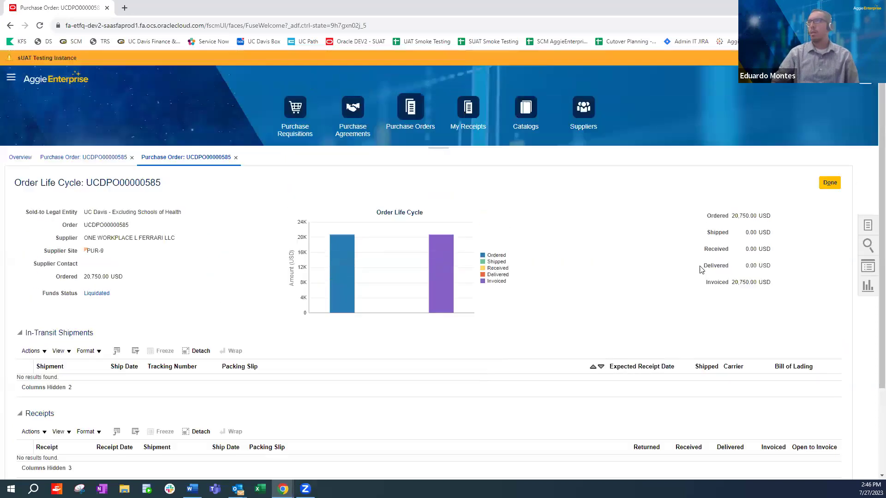
pyautogui.scroll(3, 553, 299)
pyautogui.click(830, 183)
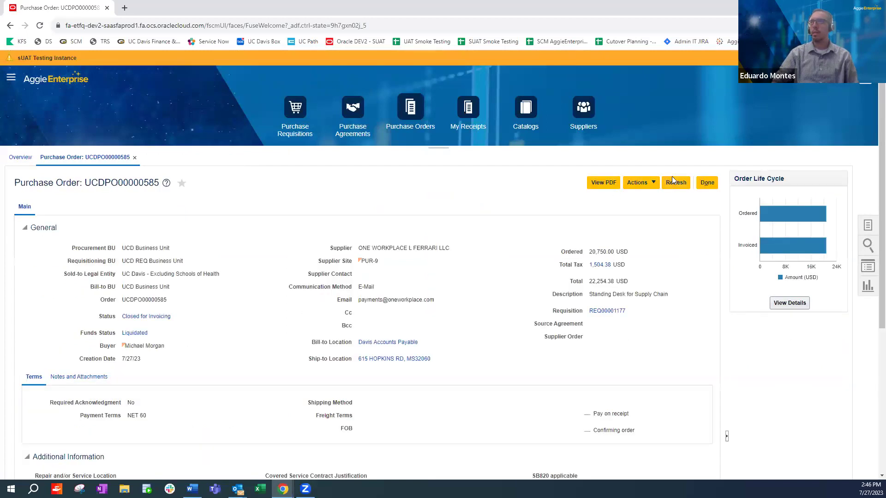
pyautogui.click(707, 183)
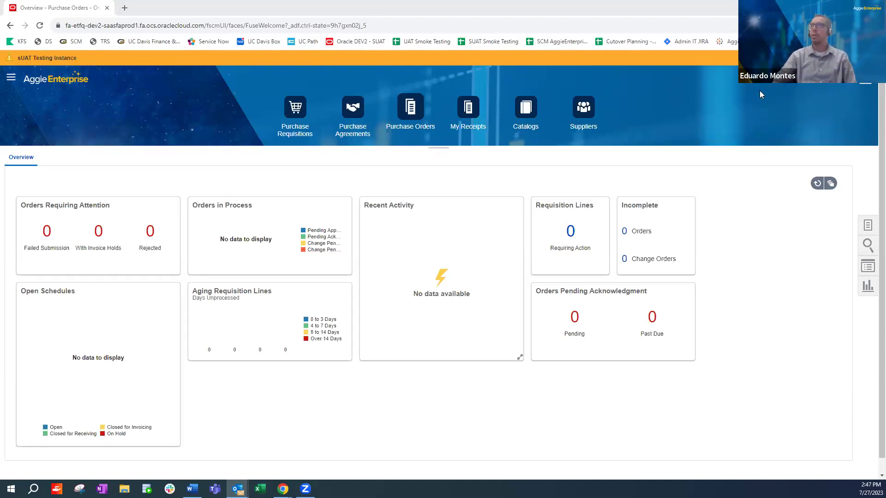
# Leave the Purchase Orders work area and open Manage Invoices in the Payables Invoices work area.
pyautogui.click(805, 77)
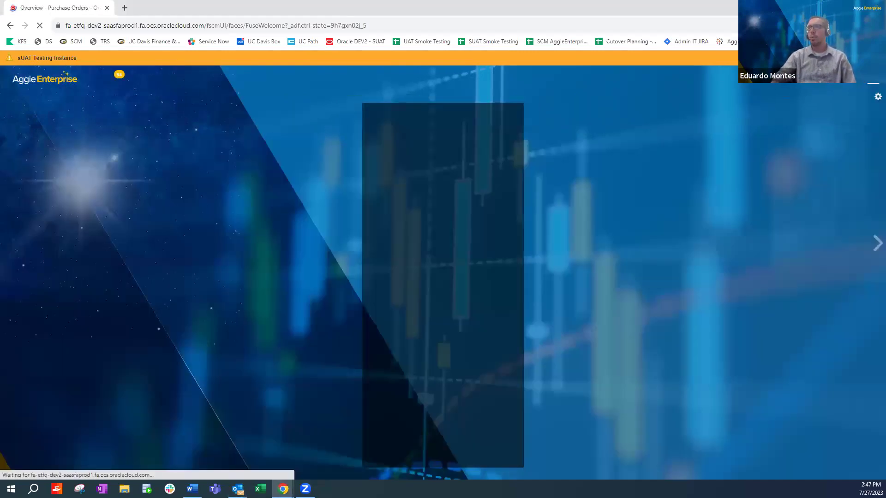
pyautogui.click(416, 149)
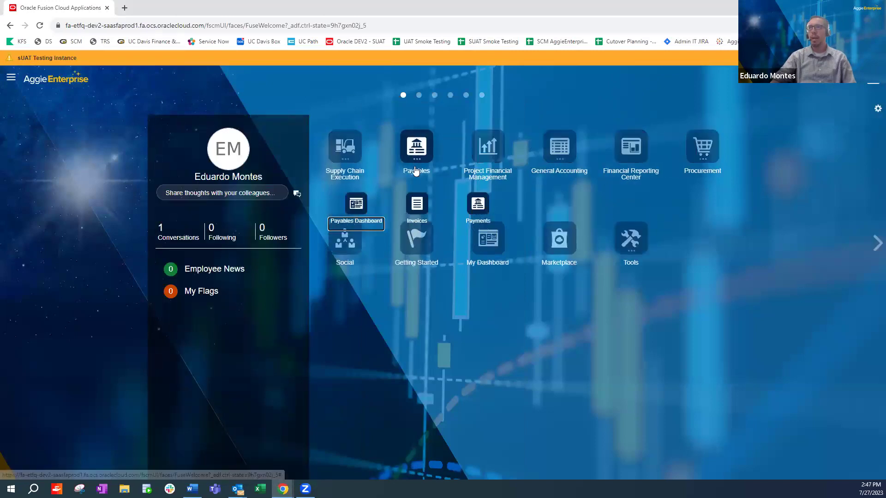
pyautogui.click(418, 203)
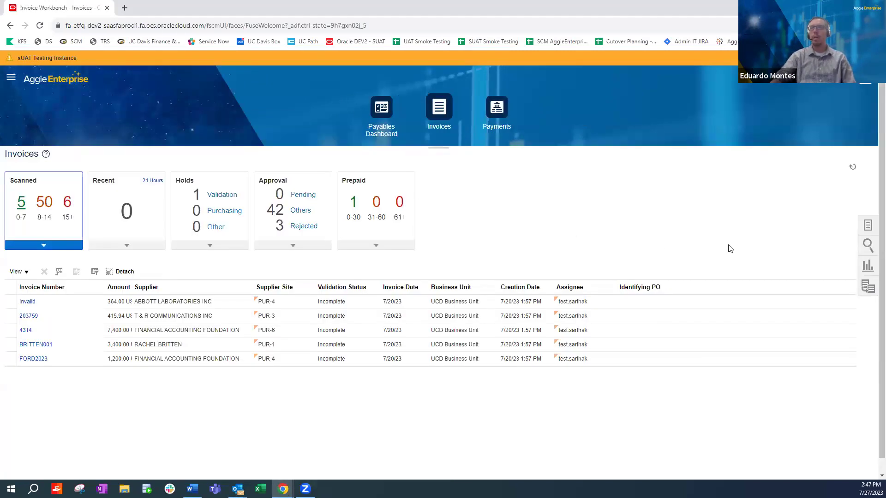
pyautogui.click(866, 226)
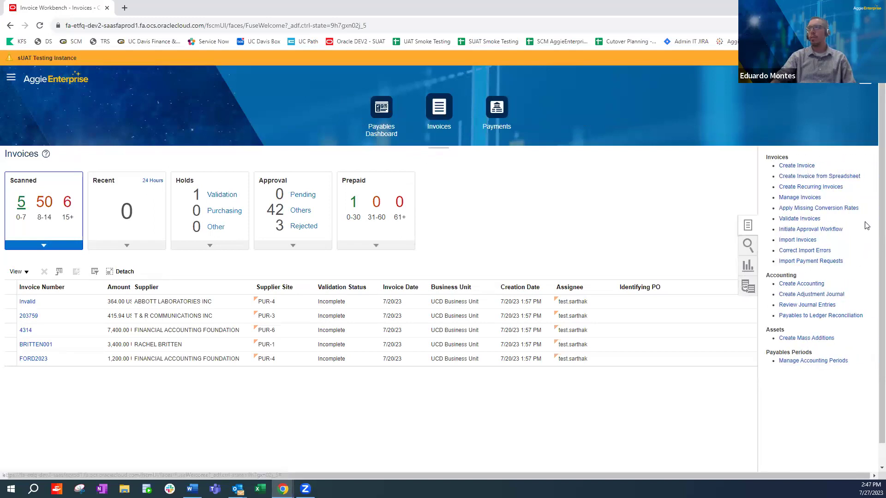
pyautogui.click(807, 197)
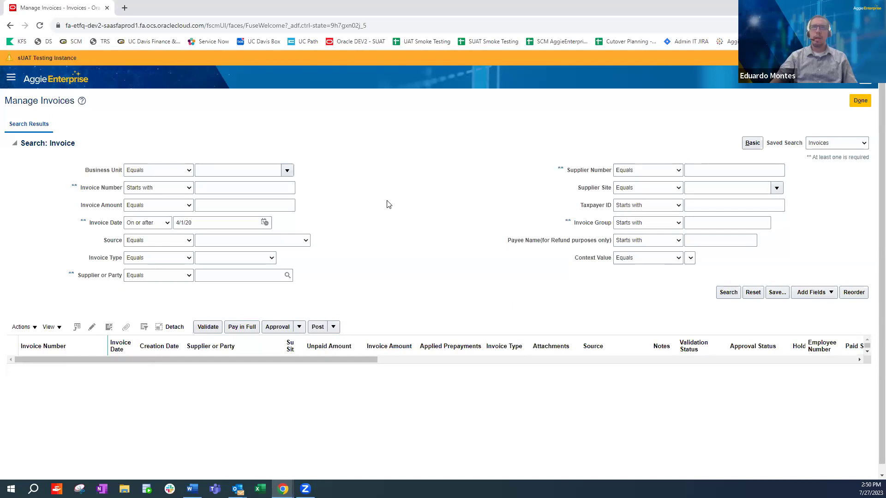
# Search the invoices with the Purchase Order saved search, using the standing desk order's purchase order number.
pyautogui.hotkey('alt', 'Tab')
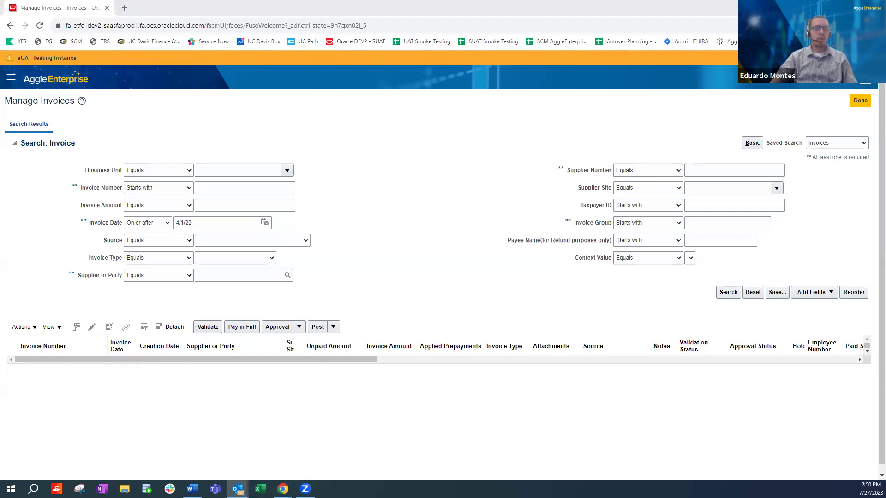
pyautogui.hotkey('alt', 'Tab')
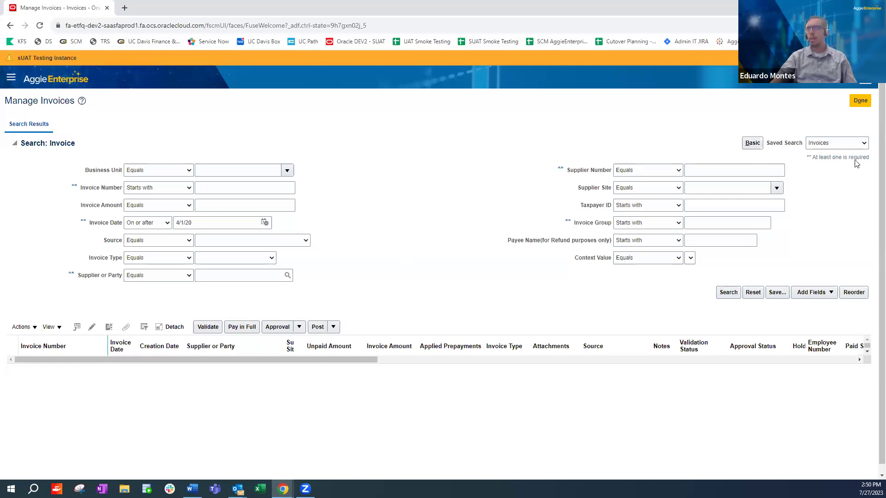
pyautogui.click(855, 143)
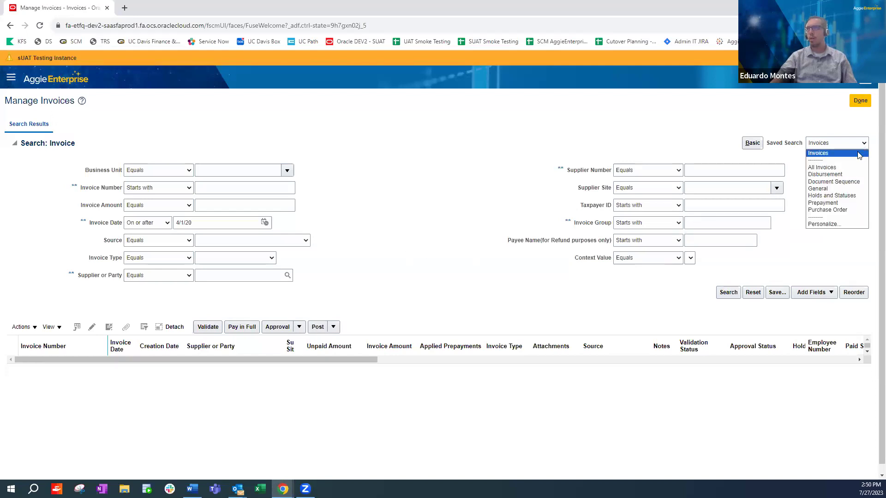
pyautogui.click(844, 210)
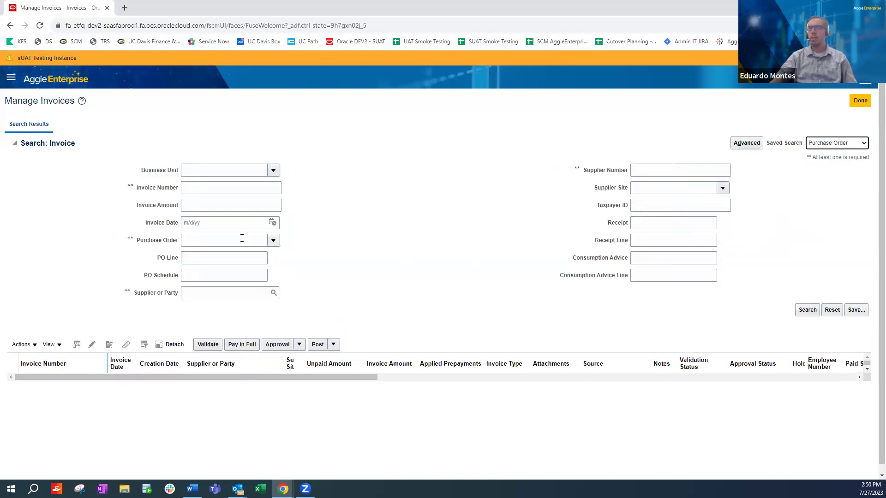
pyautogui.click(236, 240)
pyautogui.write('UCDPO00000585')
pyautogui.click(807, 310)
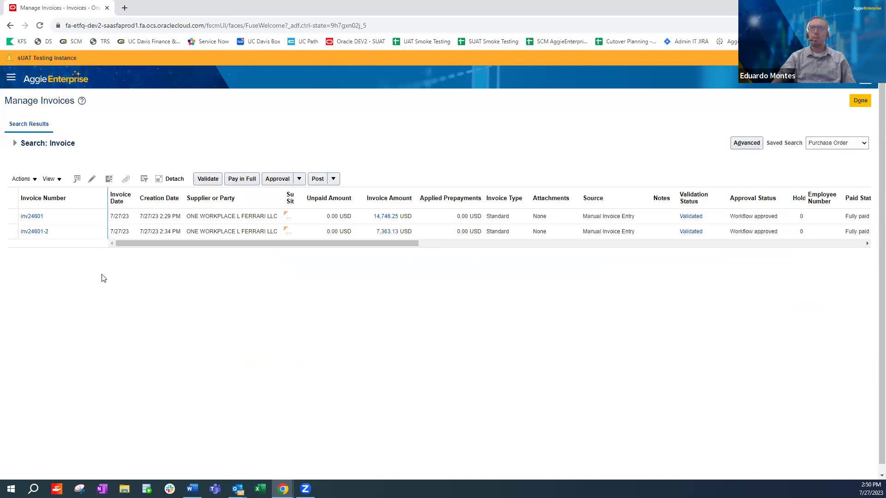
# Open invoice inv24601, review its payment and the paid invoices with the Purchase Order column widened, and close the payment details.
pyautogui.click(36, 216)
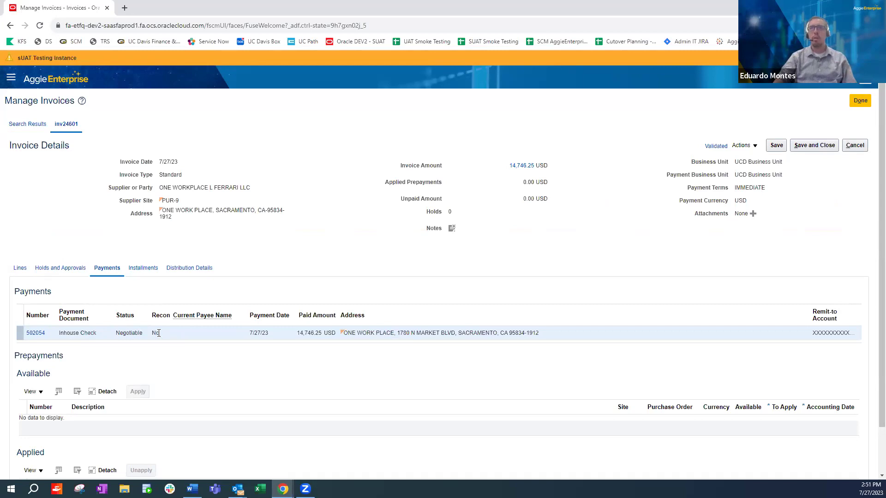
pyautogui.click(37, 334)
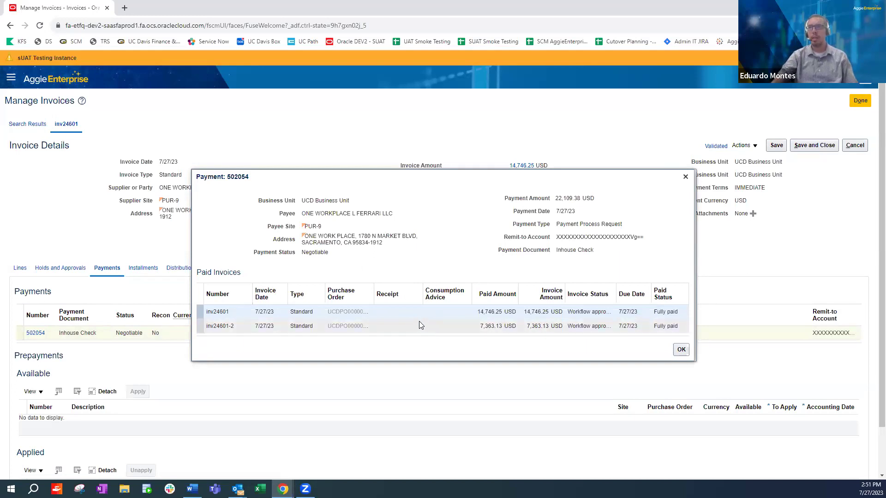
pyautogui.moveTo(374, 294)
pyautogui.mouseDown()
pyautogui.moveTo(395, 294)
pyautogui.moveTo(386, 294)
pyautogui.mouseUp()
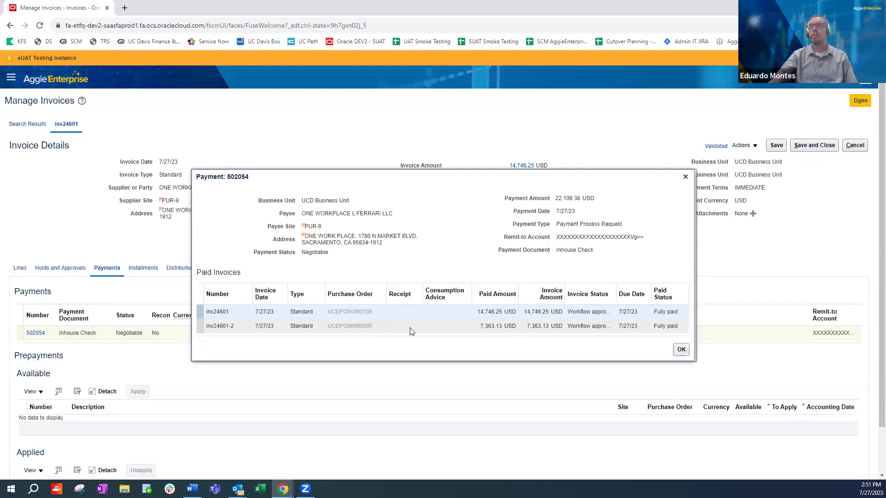
pyautogui.click(681, 351)
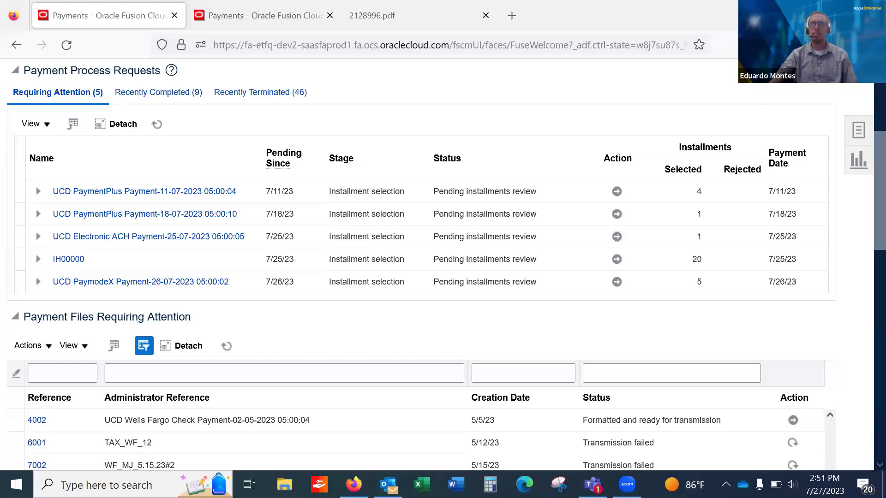
# Switch to Firefox and view the check remittance in 2128996.pdf.
pyautogui.hotkey('alt', 'Tab')
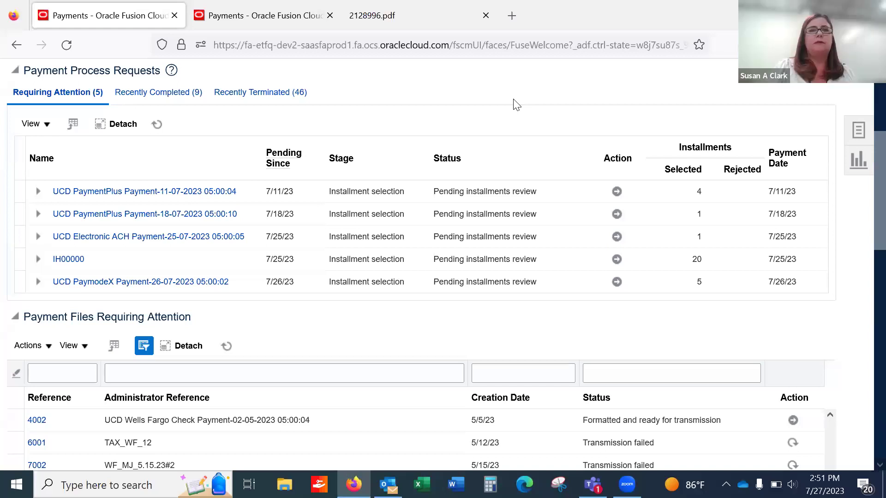
pyautogui.click(417, 26)
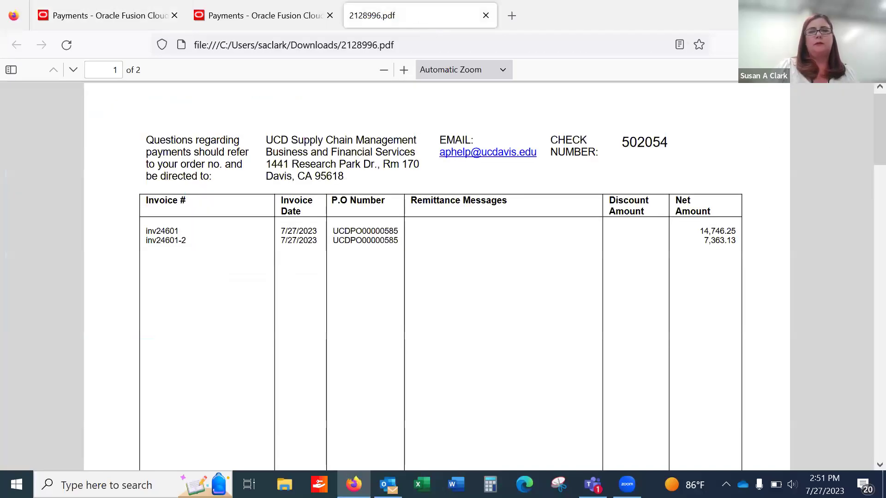
pyautogui.scroll(1, 864, 144)
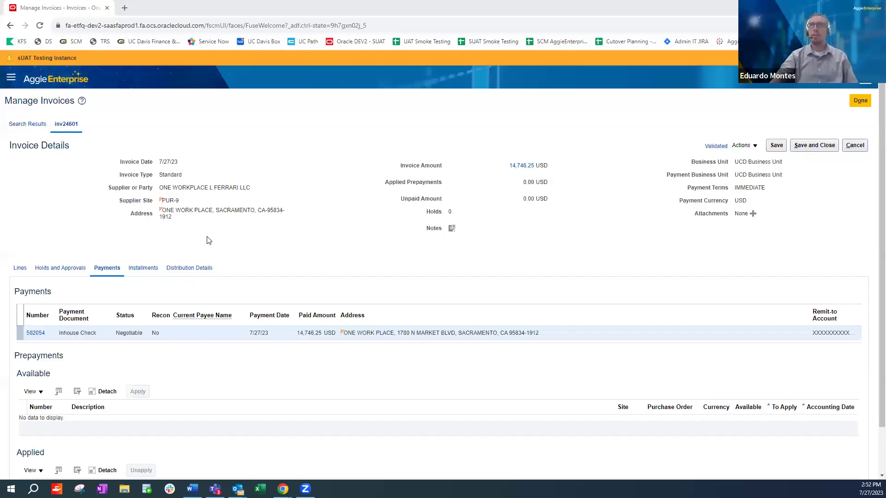
# Review the item lines and summary tax lines of invoice inv24601.
pyautogui.click(19, 268)
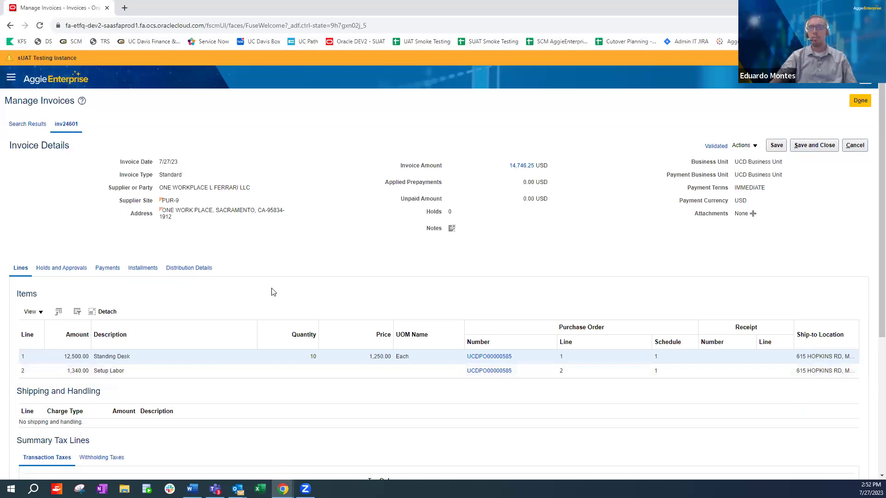
pyautogui.scroll(-5, 257, 382)
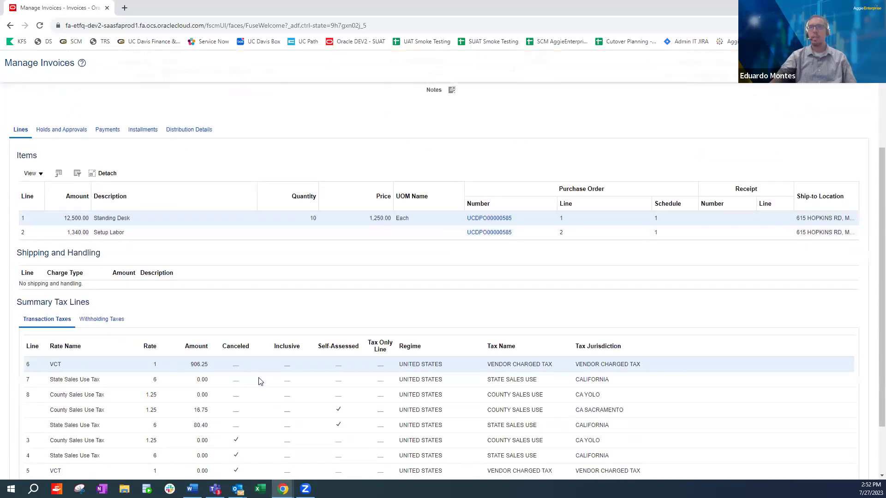
pyautogui.scroll(5, 230, 406)
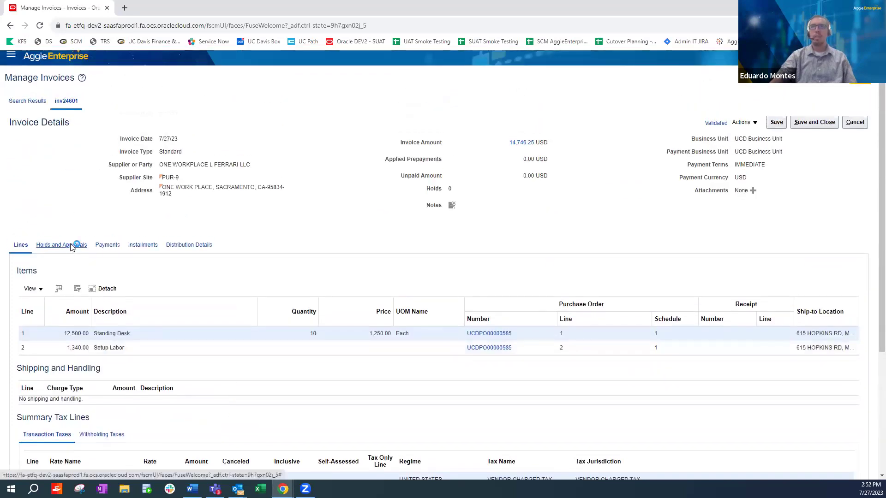
# Review invoice inv24601's approval history sorted by action date, newest first, and its distribution details, and close the invoice without saving.
pyautogui.click(71, 246)
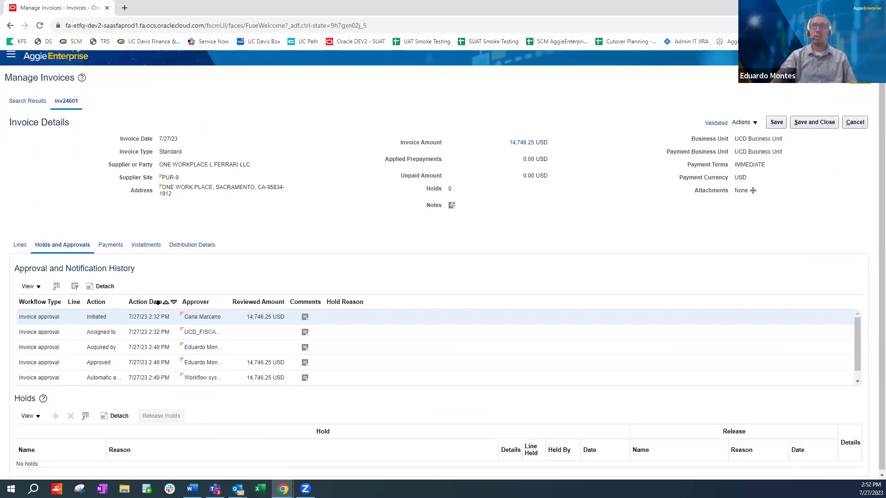
pyautogui.click(175, 304)
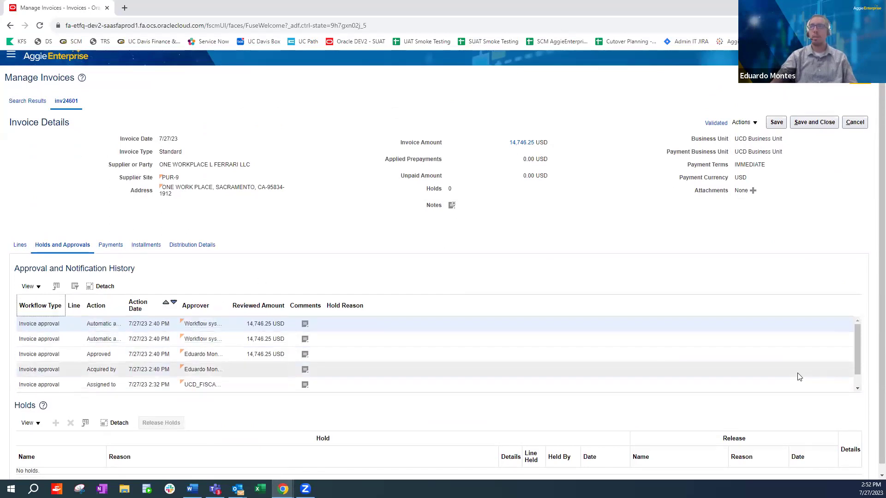
pyautogui.scroll(-1, 840, 375)
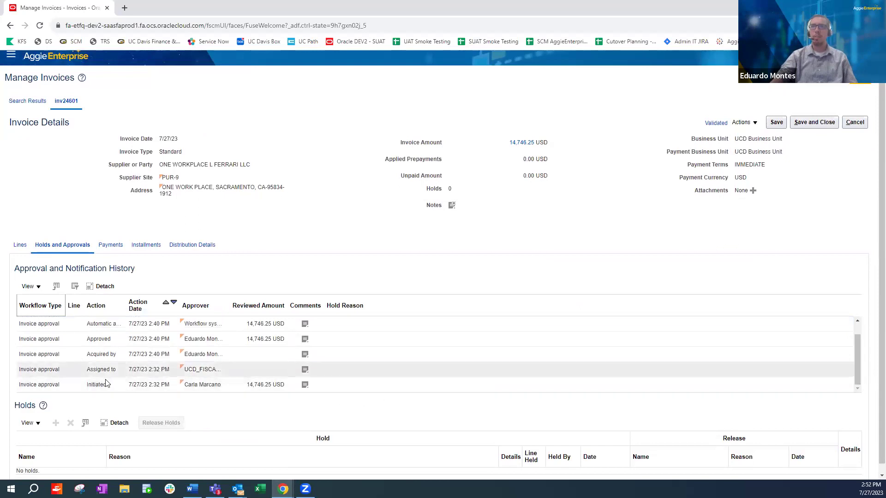
pyautogui.scroll(1, 858, 360)
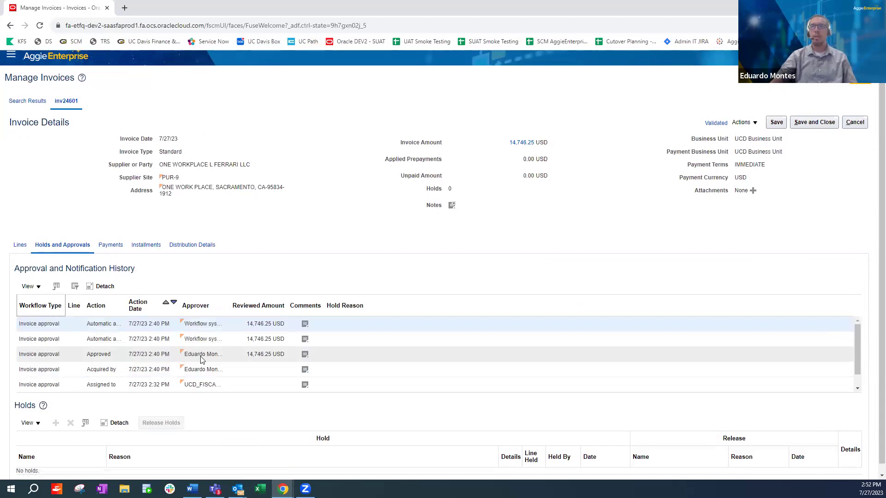
pyautogui.click(194, 245)
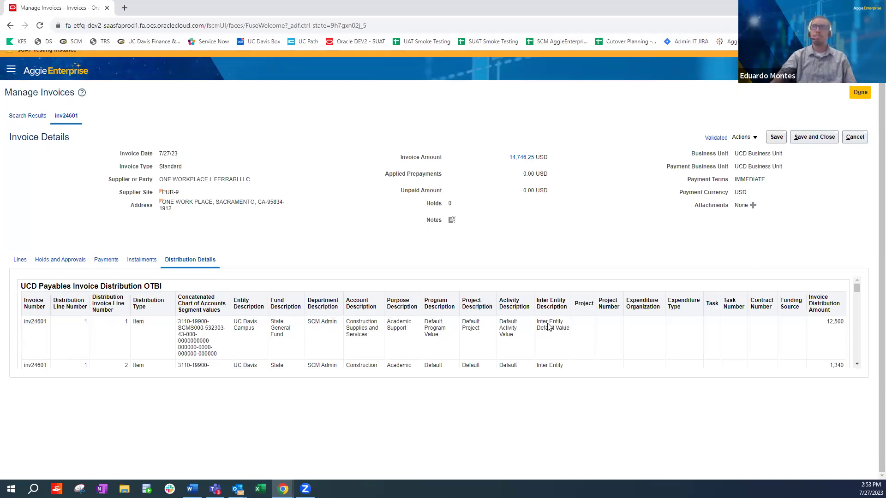
pyautogui.click(853, 138)
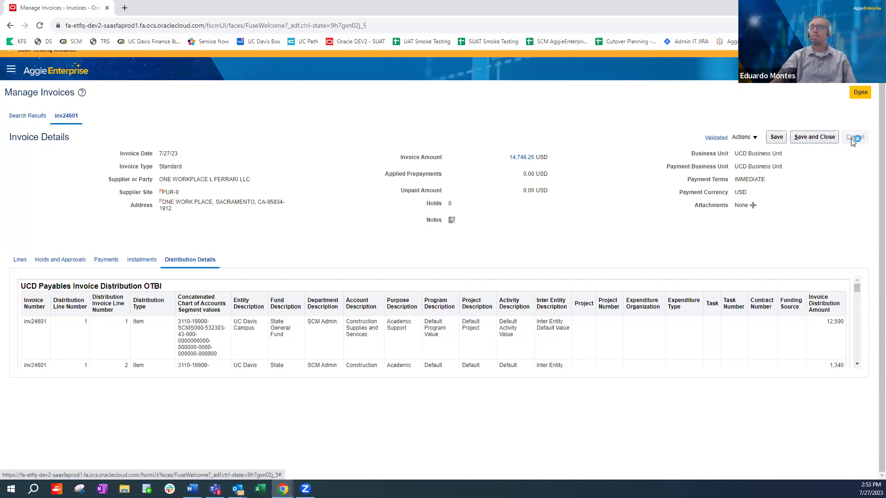